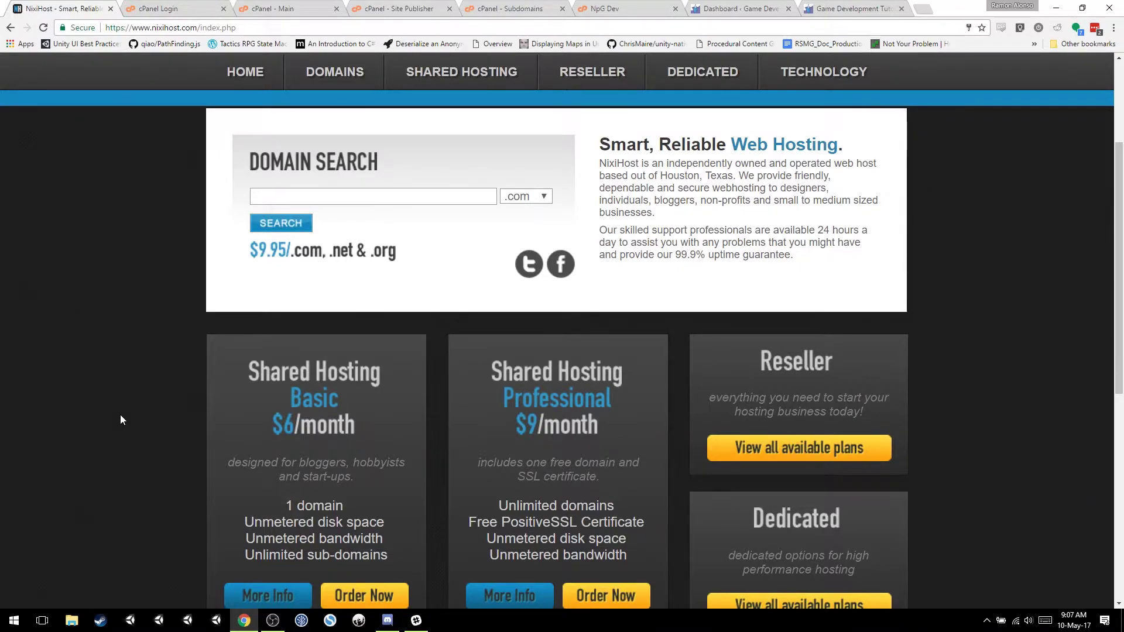
# - Switch to the Game Development Tutorials site and highlight parts of its tutorials.ramondev.net address
pyautogui.click(849, 7)
pyautogui.click(829, 27)
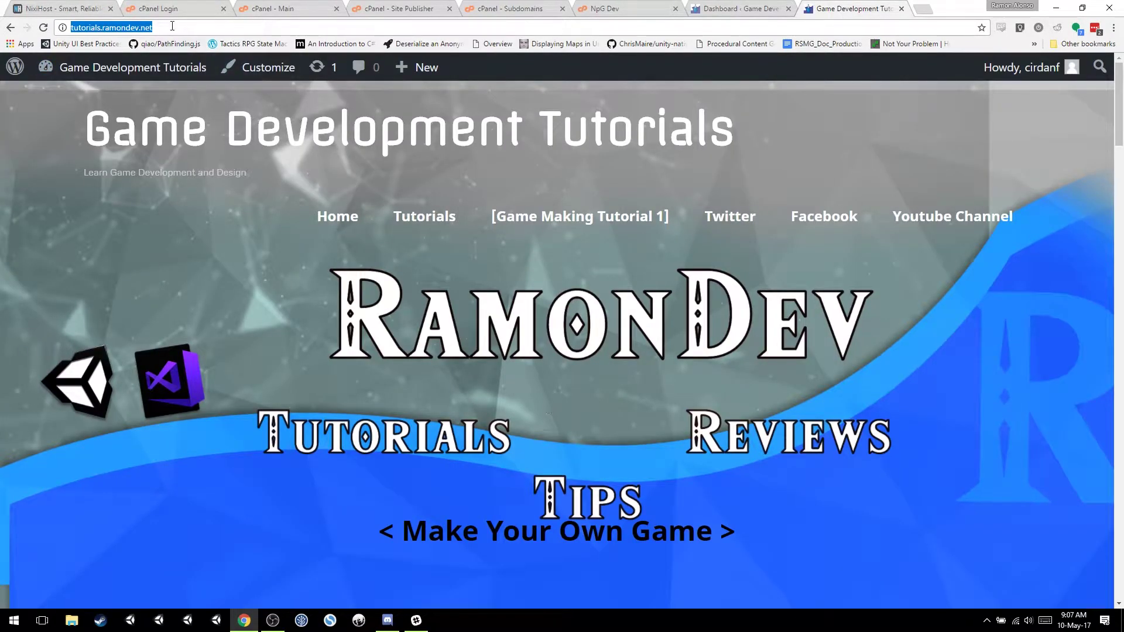
pyautogui.press('Right')
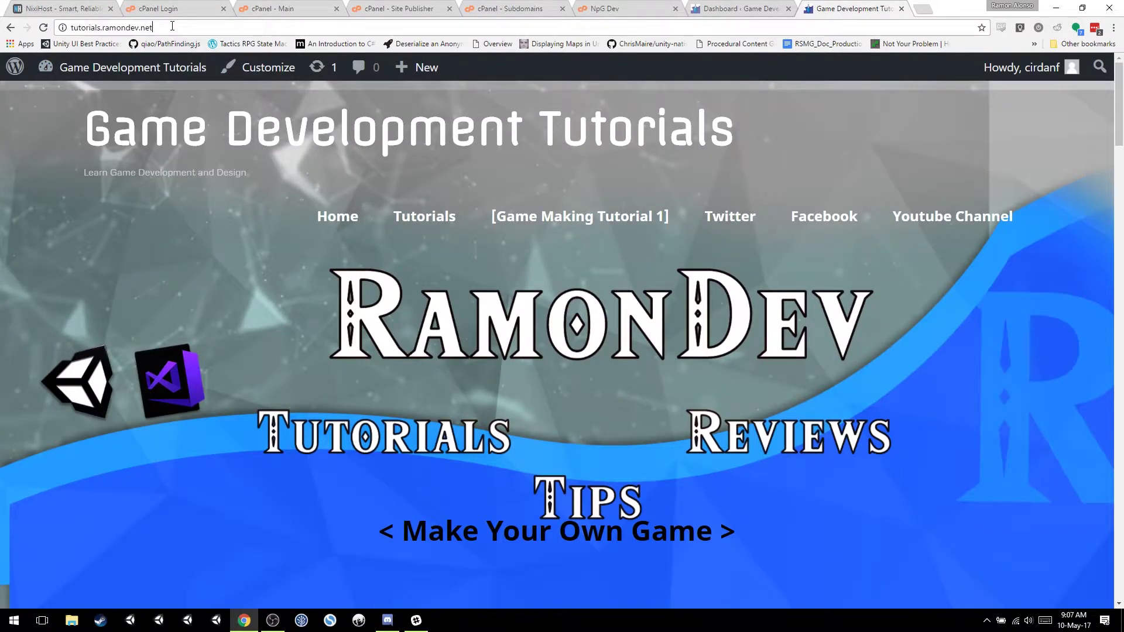
pyautogui.doubleClick(83, 26)
pyautogui.doubleClick(122, 27)
pyautogui.doubleClick(146, 28)
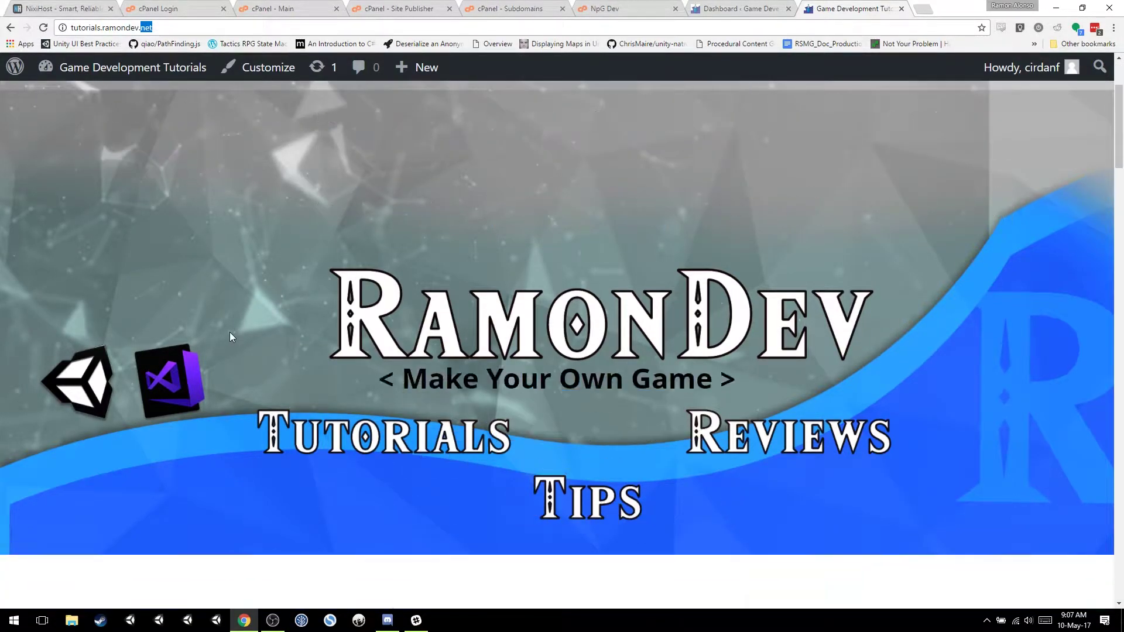
# - Scroll through the tutorial blog posts and return to the site's top banner
pyautogui.scroll(-10, 709, 344)
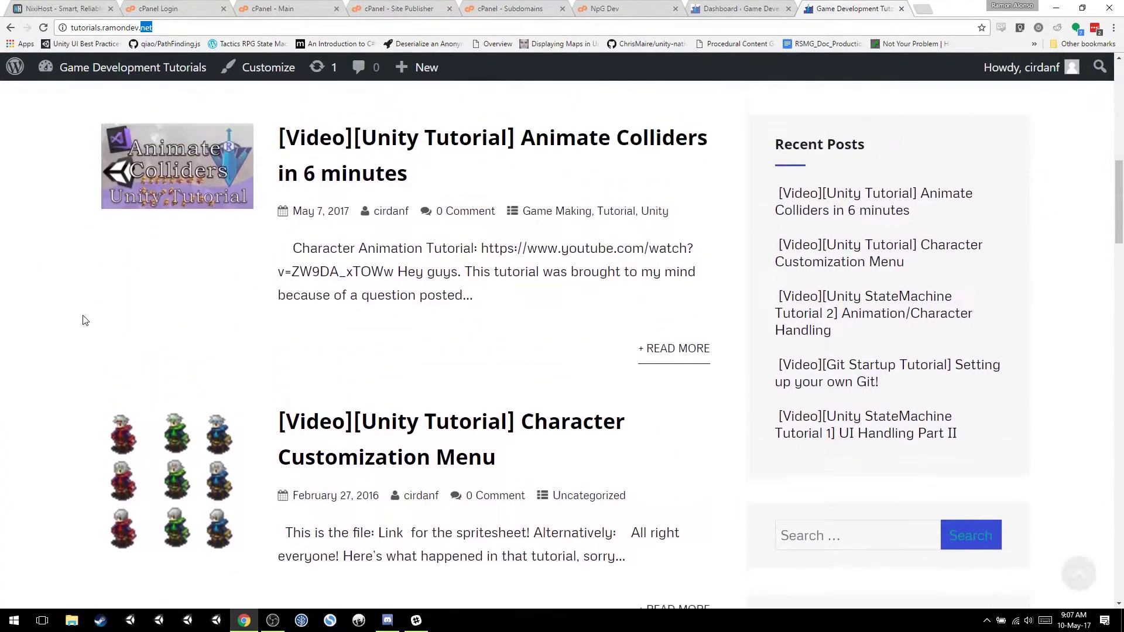
pyautogui.scroll(1, 84, 320)
pyautogui.click(26, 347)
pyautogui.scroll(-9, 29, 346)
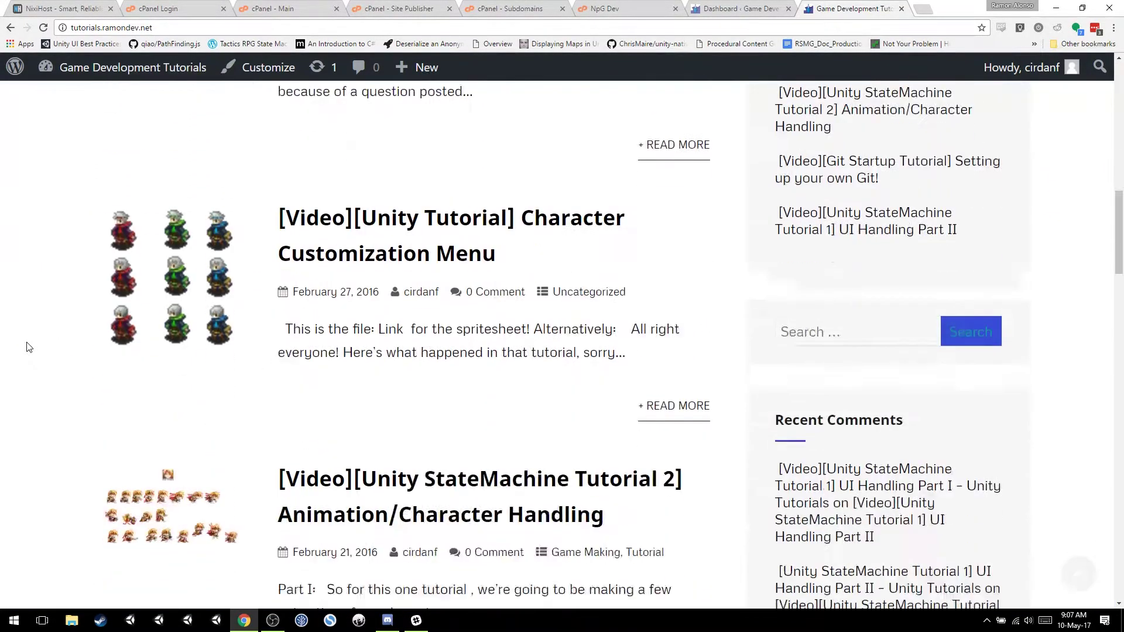
pyautogui.scroll(-6, 216, 372)
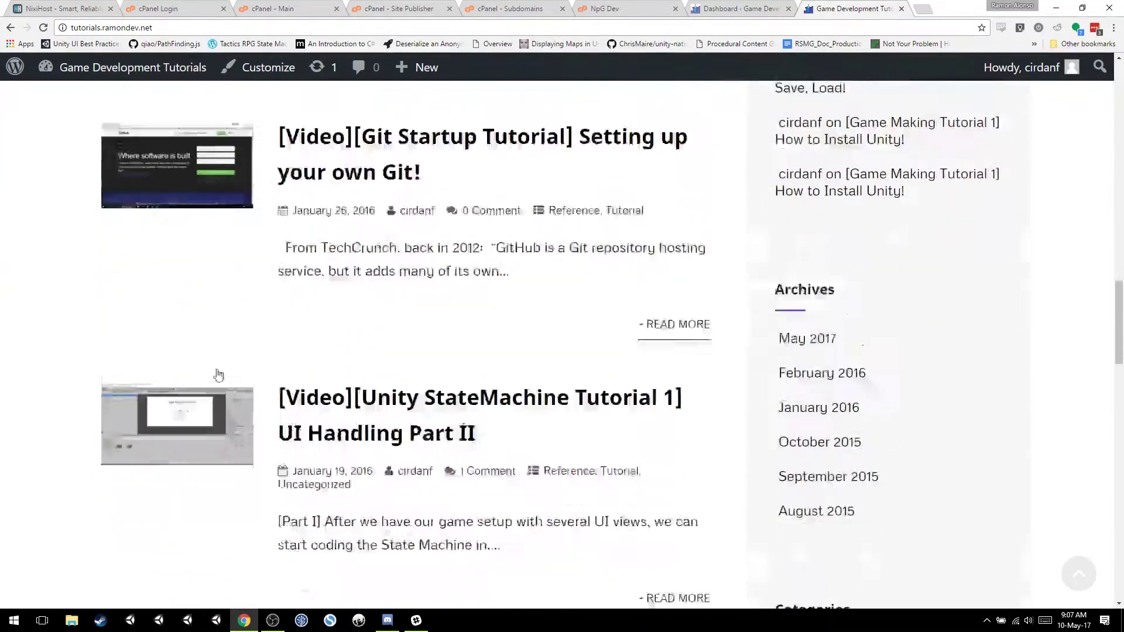
pyautogui.scroll(8, 76, 414)
pyautogui.scroll(6, 138, 421)
pyautogui.scroll(-14, 409, 419)
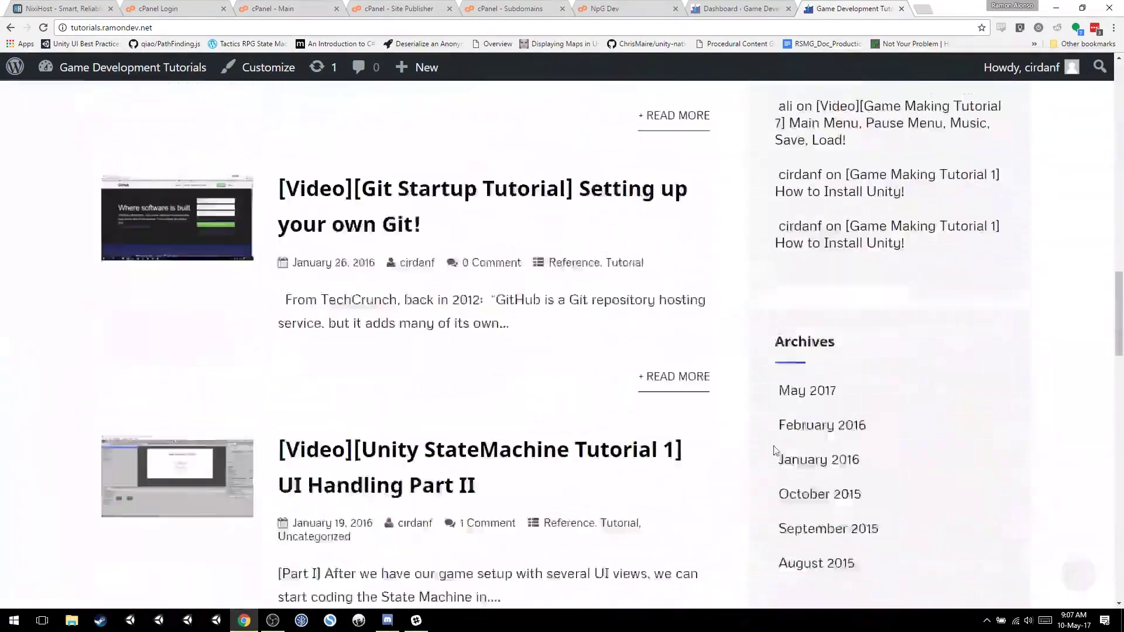
pyautogui.scroll(10, 696, 421)
pyautogui.scroll(15, 672, 421)
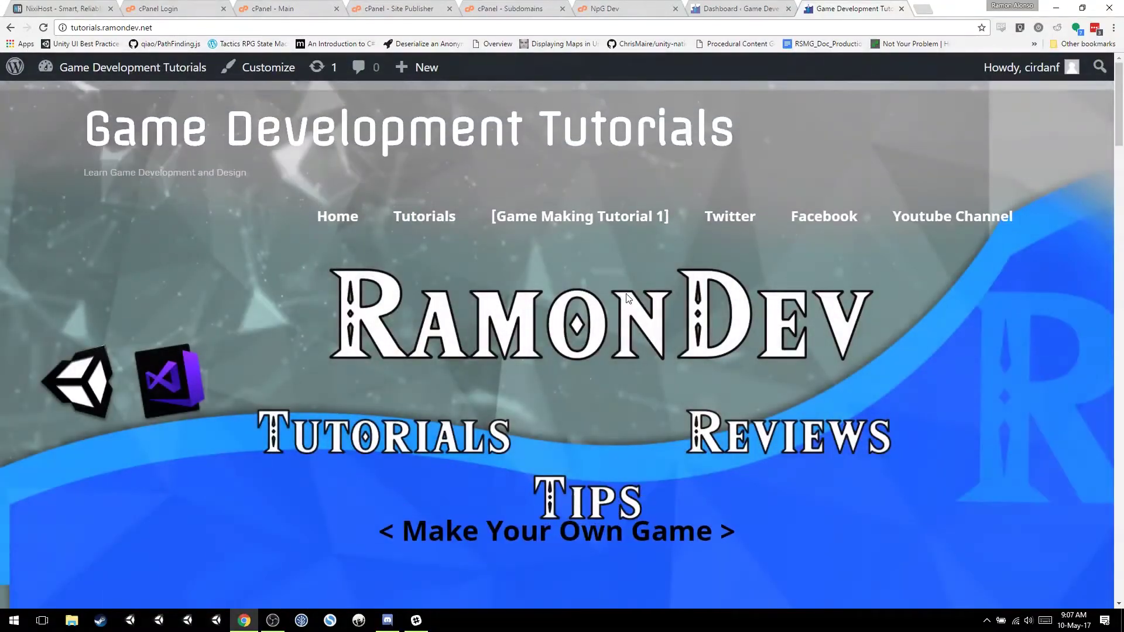
pyautogui.scroll(-2, 265, 309)
pyautogui.scroll(2, 265, 309)
# - Return to NixiHost and scroll to the Basic $6 and Professional $9 hosting plans
pyautogui.click(87, 7)
pyautogui.scroll(3, 68, 286)
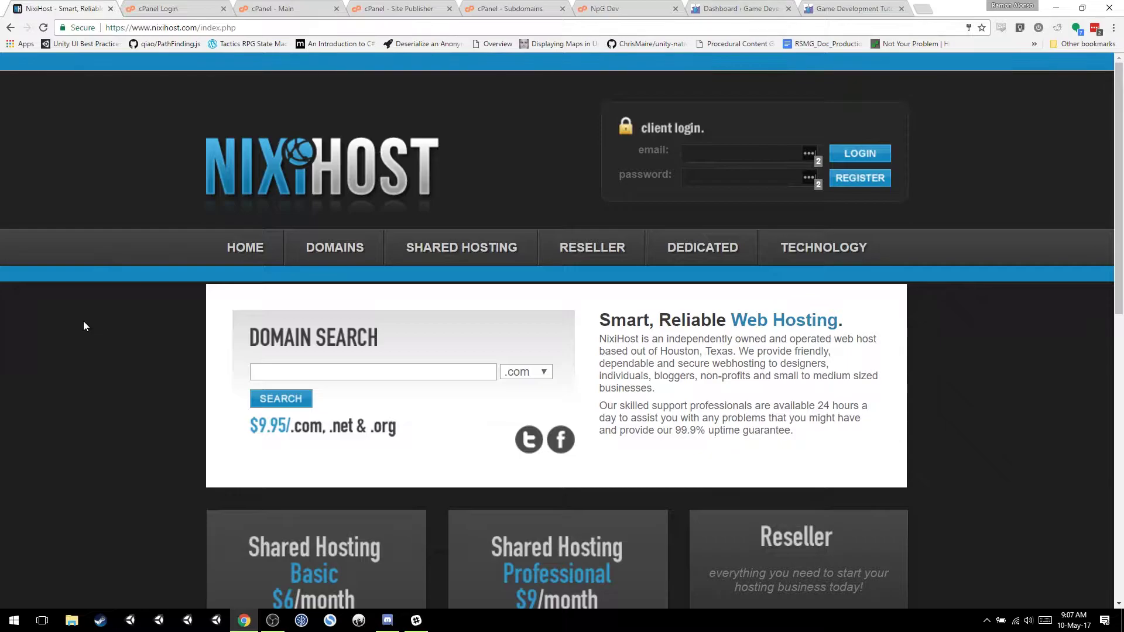
pyautogui.scroll(-1, 83, 326)
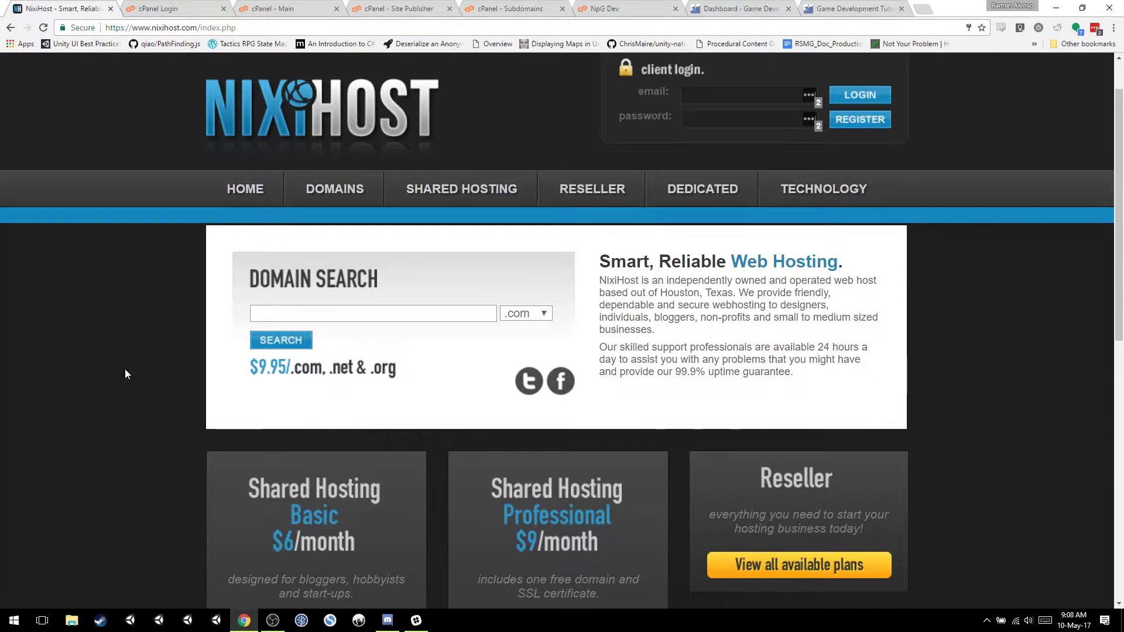
pyautogui.scroll(-1, 125, 369)
pyautogui.scroll(1, 125, 369)
pyautogui.scroll(-3, 193, 413)
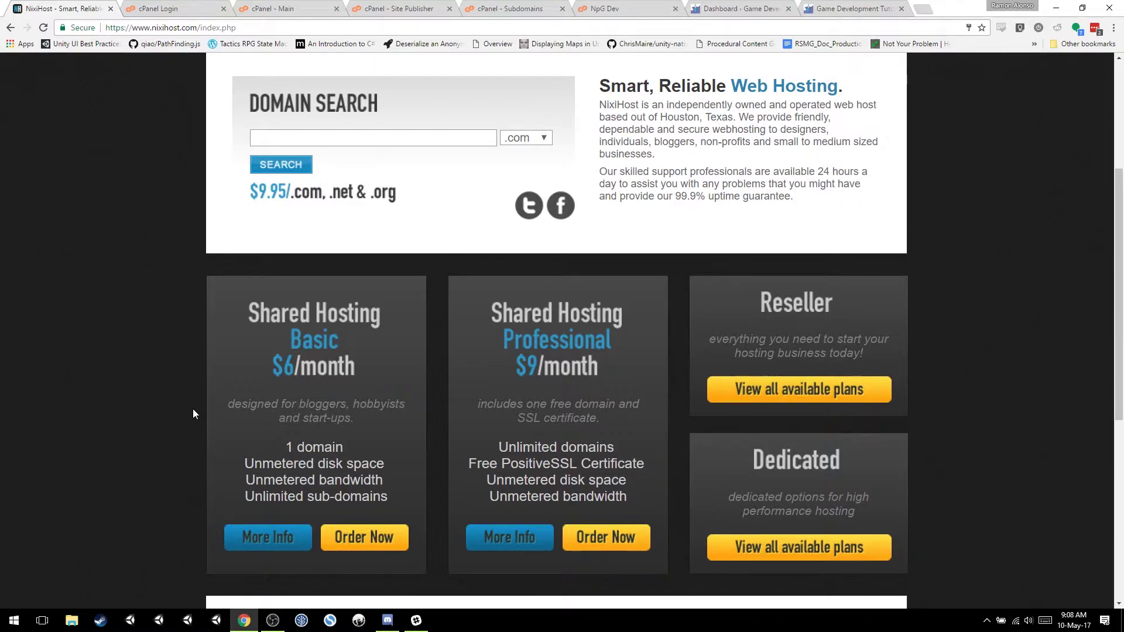
pyautogui.scroll(2, 193, 414)
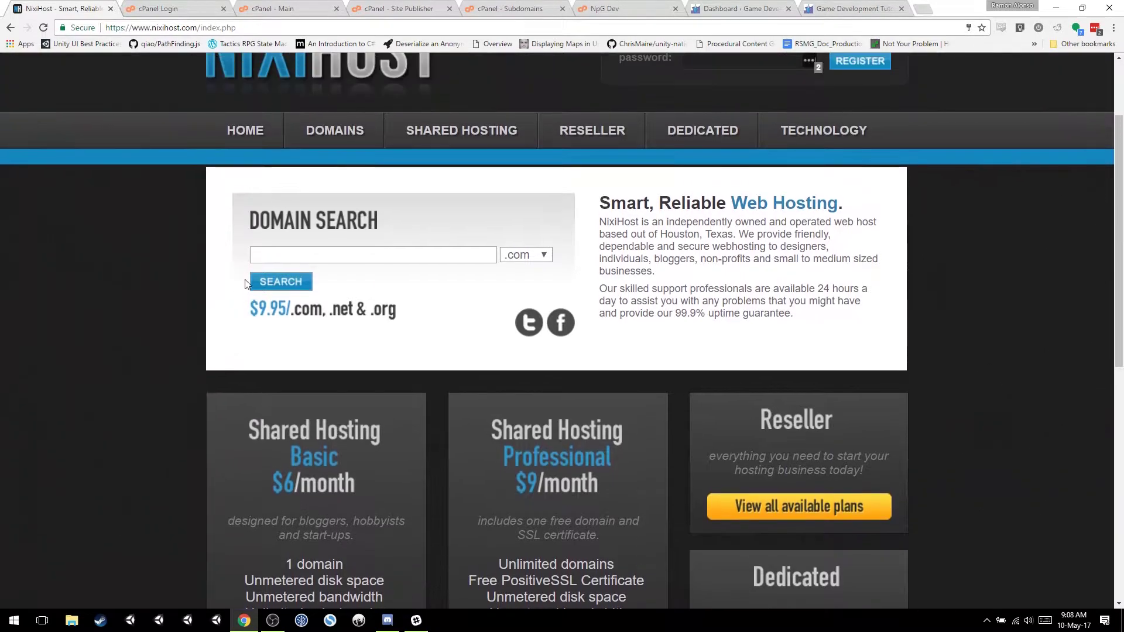
pyautogui.click(253, 255)
pyautogui.scroll(-2, 163, 347)
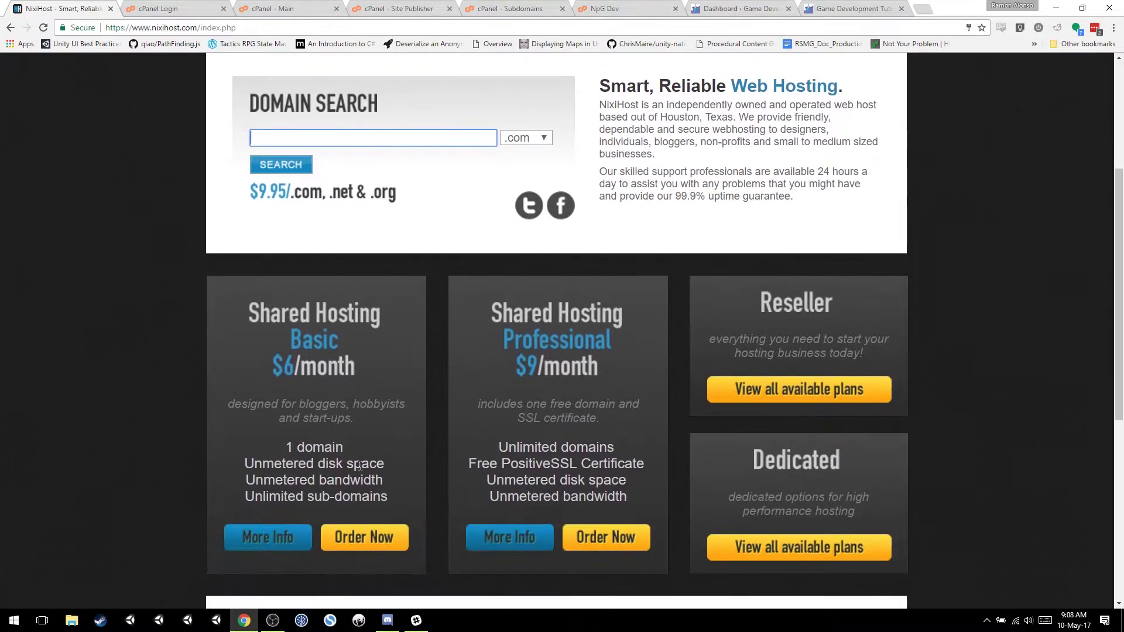
pyautogui.click(175, 365)
pyautogui.scroll(-1, 176, 365)
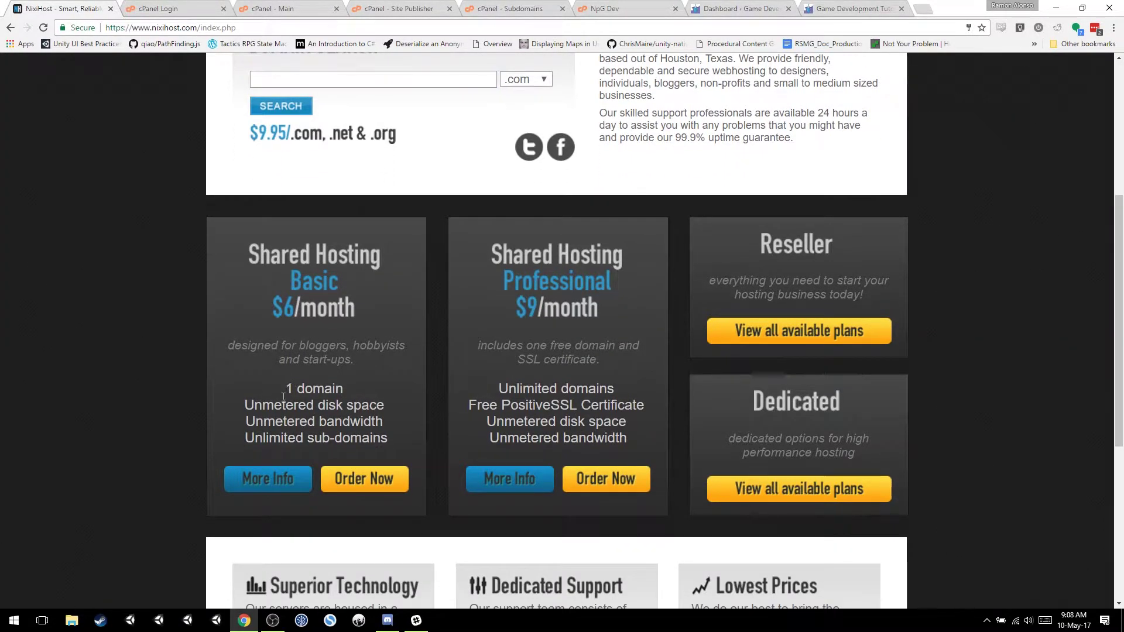
pyautogui.moveTo(289, 389); pyautogui.dragTo(344, 389)
pyautogui.click(344, 390)
pyautogui.moveTo(499, 389); pyautogui.dragTo(620, 391)
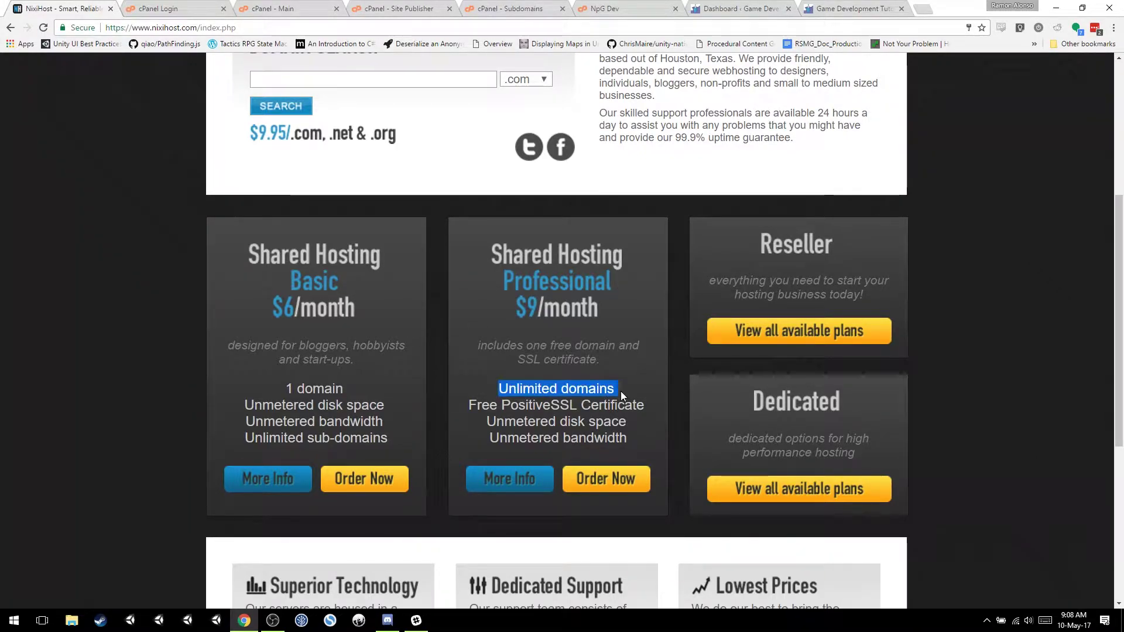
pyautogui.click(573, 386)
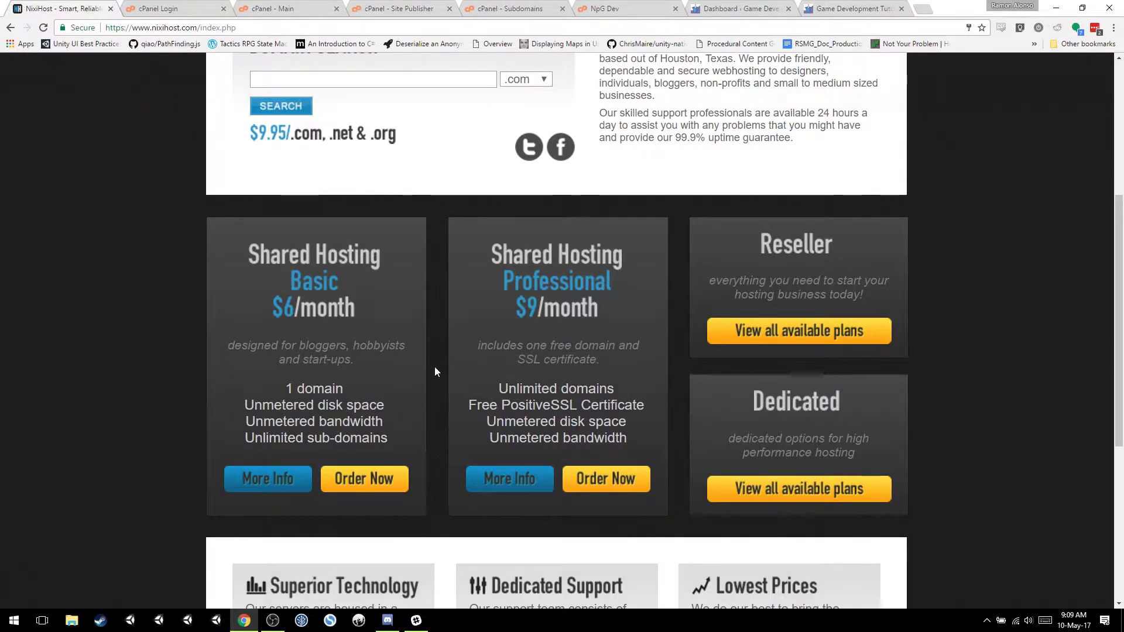
pyautogui.scroll(-1, 435, 372)
pyautogui.scroll(4, 434, 366)
pyautogui.scroll(-2, 432, 365)
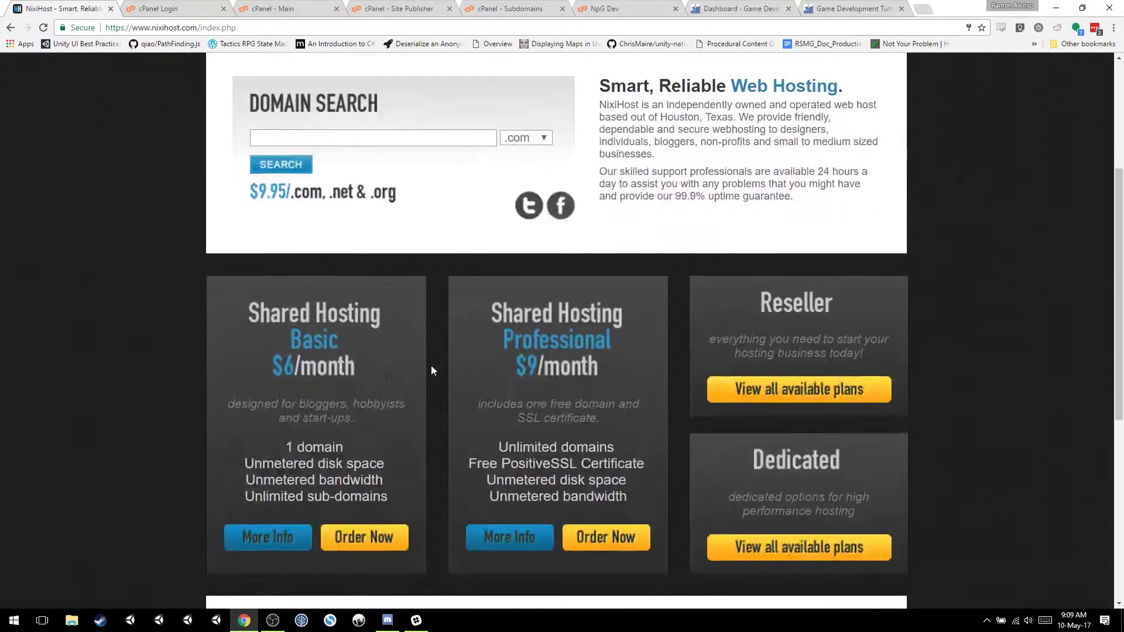
pyautogui.scroll(2, 431, 365)
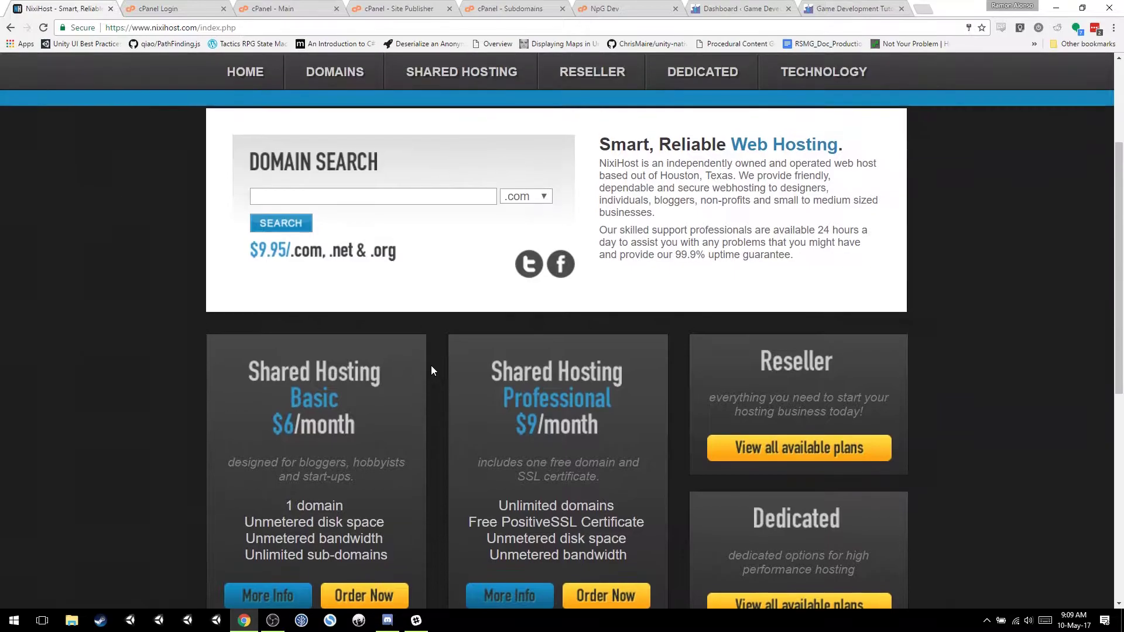
# - Search for whateveryouwanthello.com from autofill and confirm it is available
pyautogui.click(433, 255)
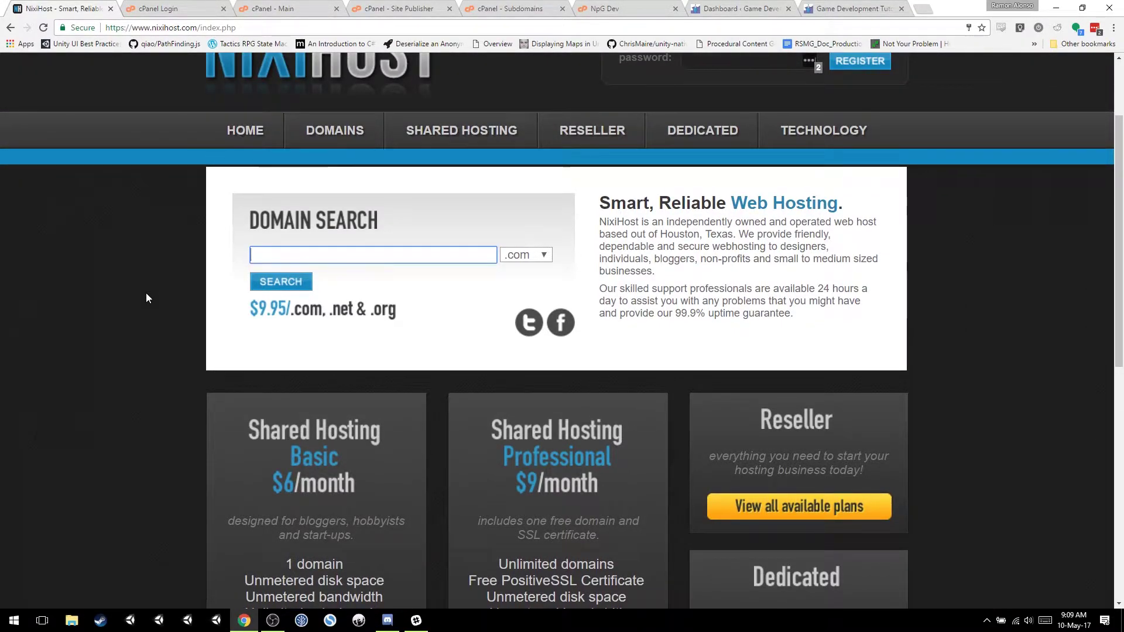
pyautogui.scroll(-1, 146, 294)
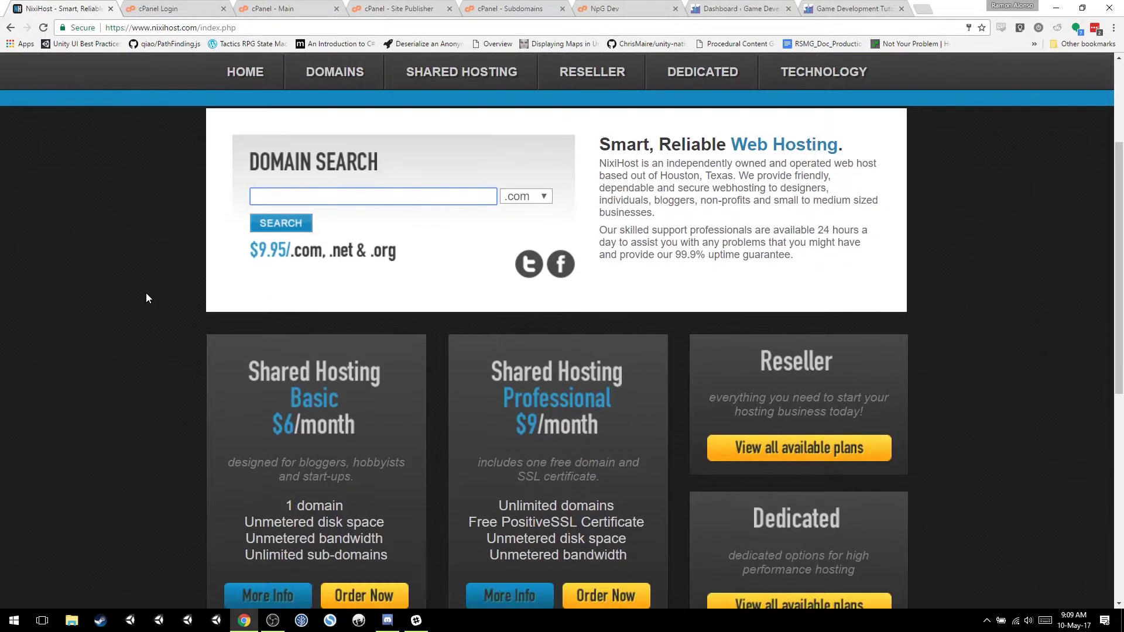
pyautogui.click(402, 204)
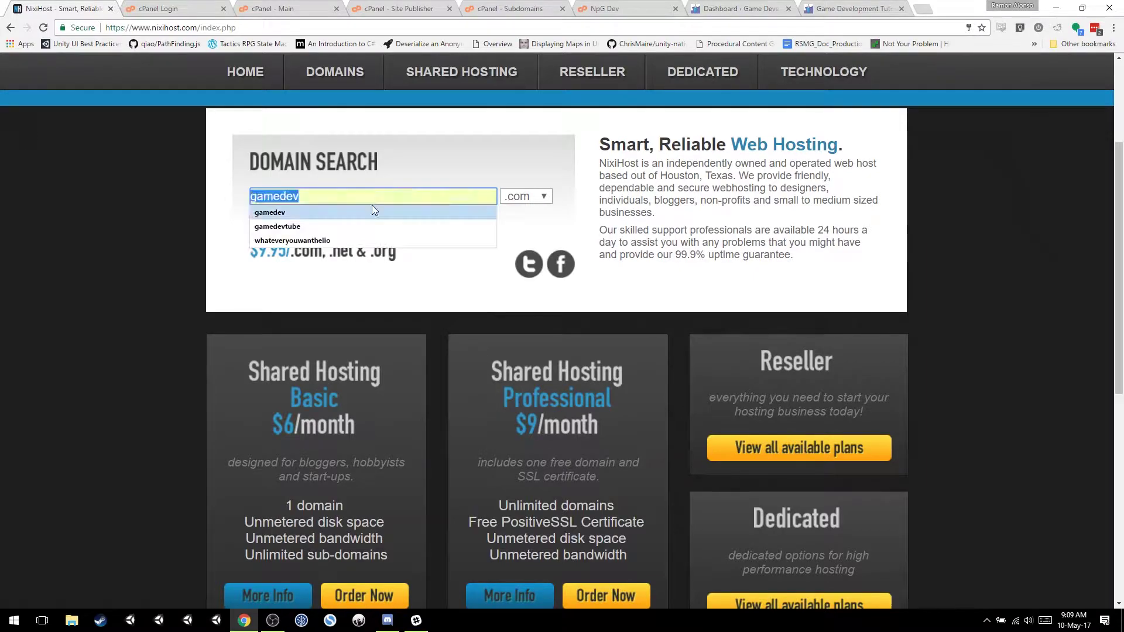
pyautogui.click(296, 241)
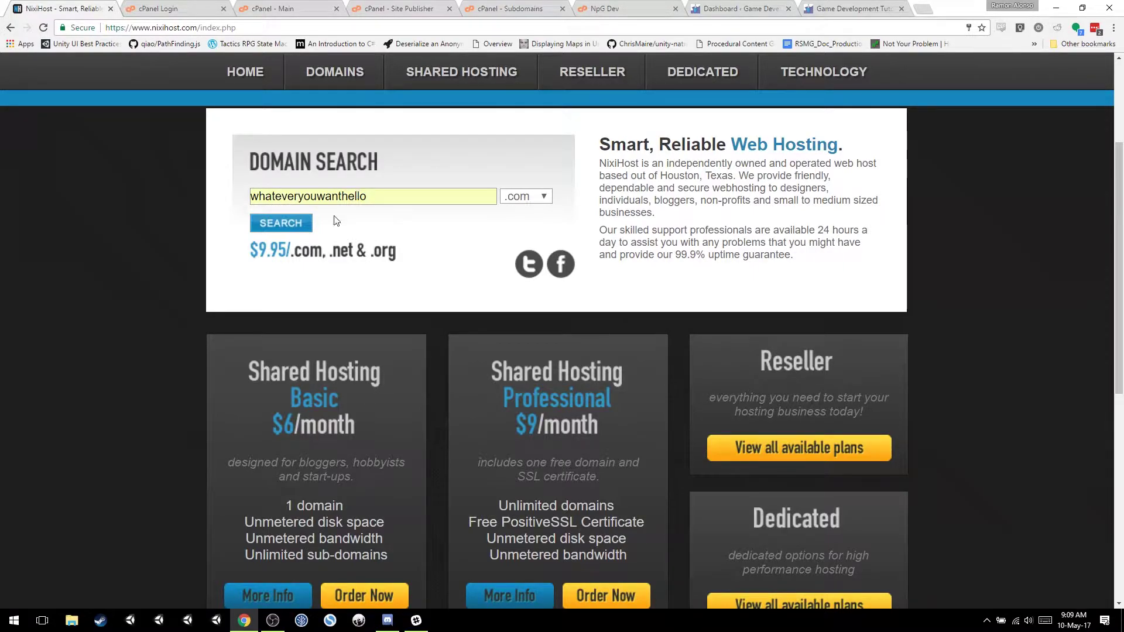
pyautogui.click(304, 231)
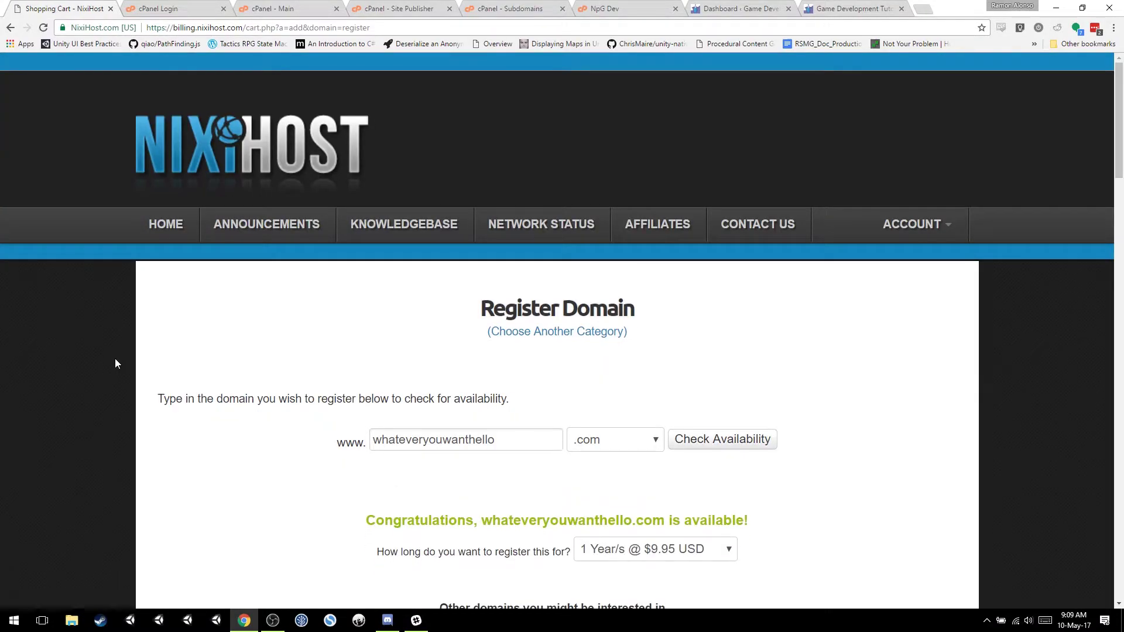
pyautogui.scroll(-4, 248, 409)
pyautogui.scroll(-3, 249, 414)
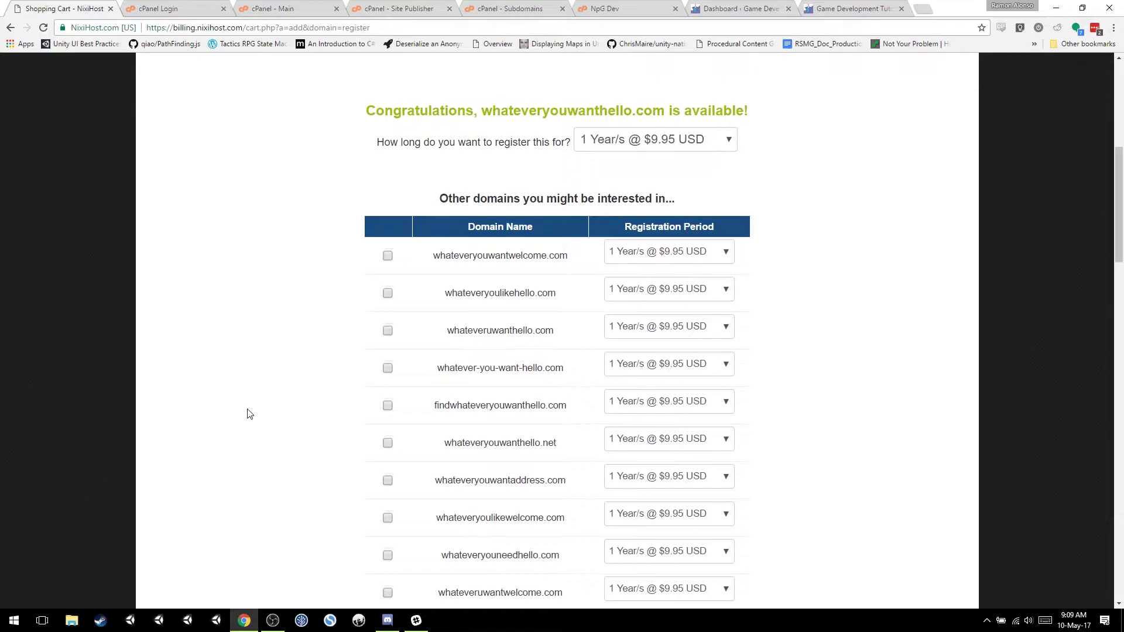
pyautogui.scroll(1, 249, 413)
# - Keep the 1-year $9.95 registration period and review the alternative domain suggestions
pyautogui.click(646, 201)
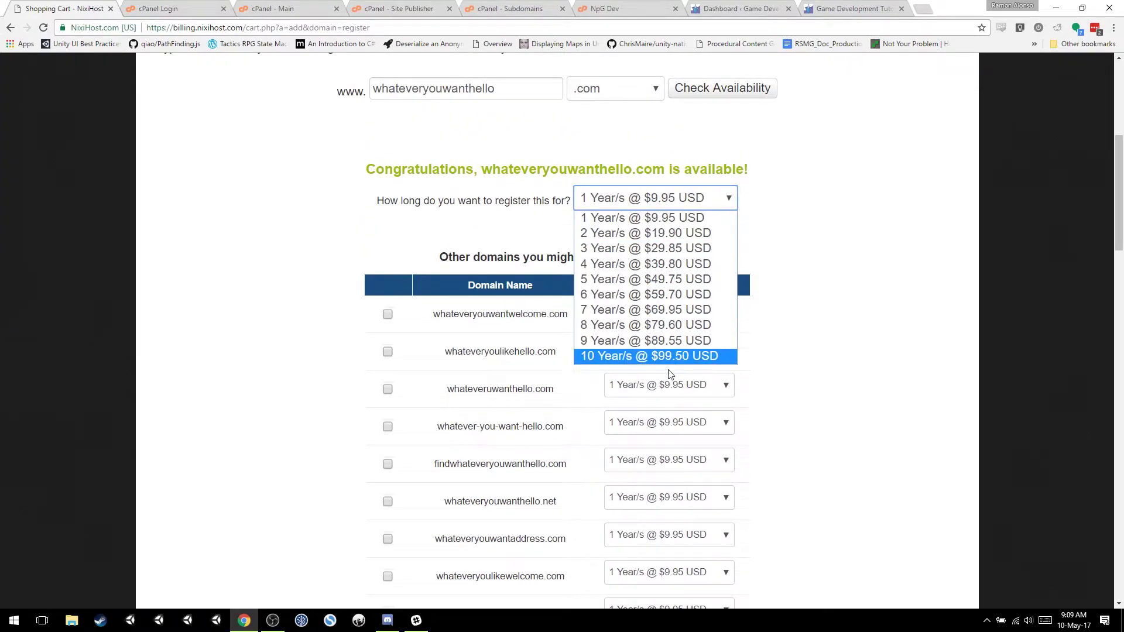
pyautogui.click(271, 269)
pyautogui.scroll(-2, 316, 338)
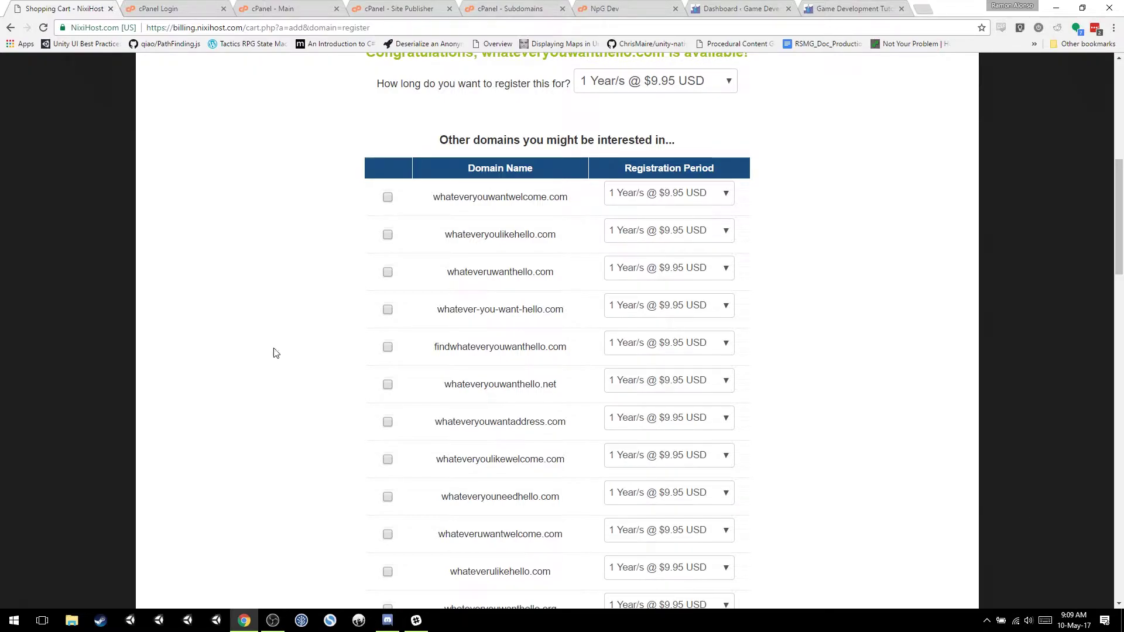
pyautogui.scroll(-2, 276, 353)
pyautogui.scroll(-18, 279, 363)
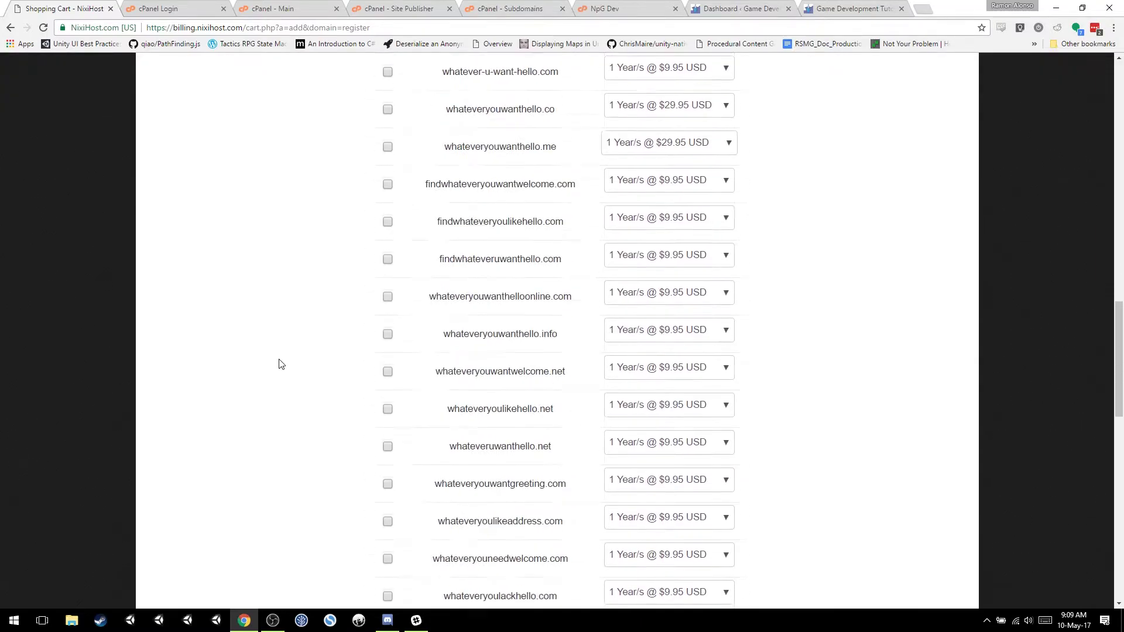
pyautogui.scroll(-5, 279, 363)
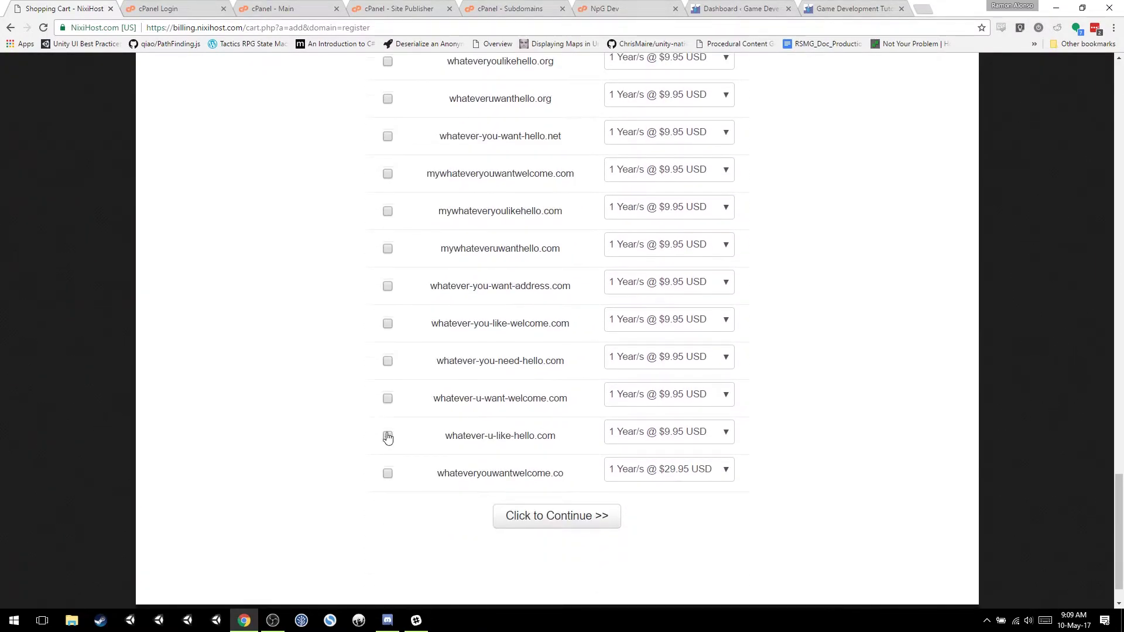
# - Continue to the domain configuration step and review the two domains in the cart
pyautogui.click(571, 519)
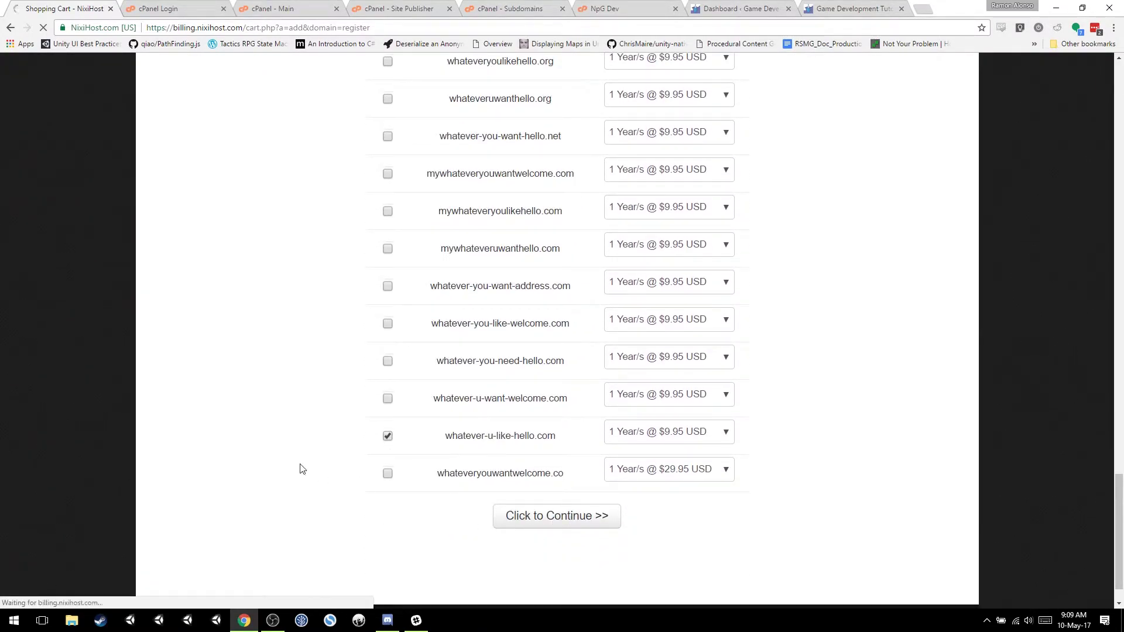
pyautogui.scroll(-2, 210, 434)
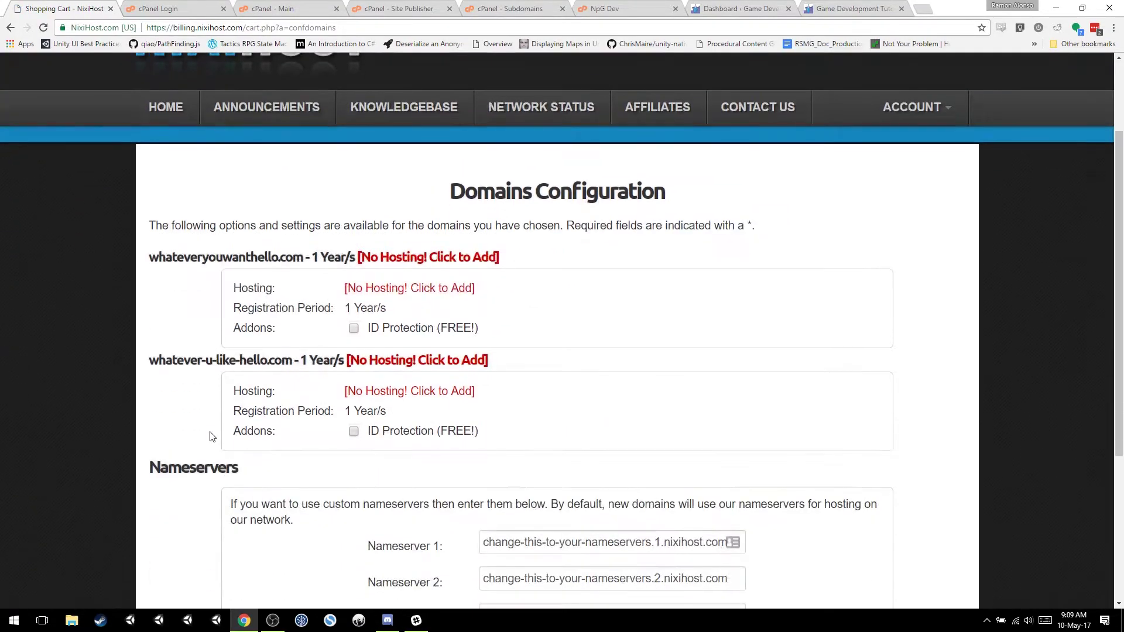
pyautogui.scroll(-1, 211, 436)
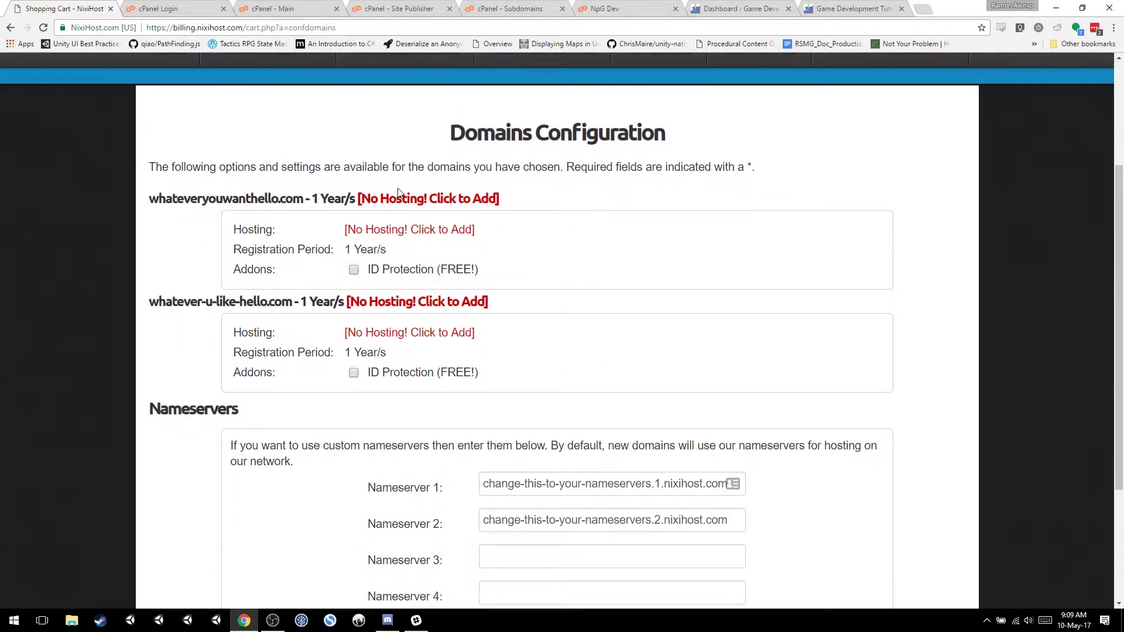
pyautogui.scroll(-2, 313, 321)
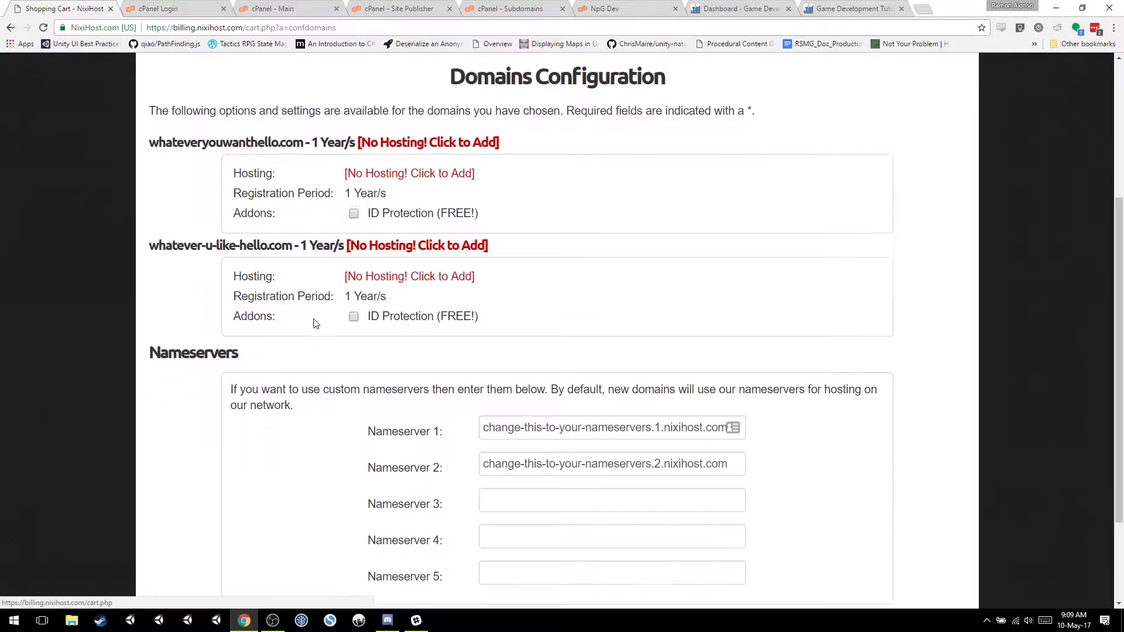
pyautogui.scroll(-1, 343, 351)
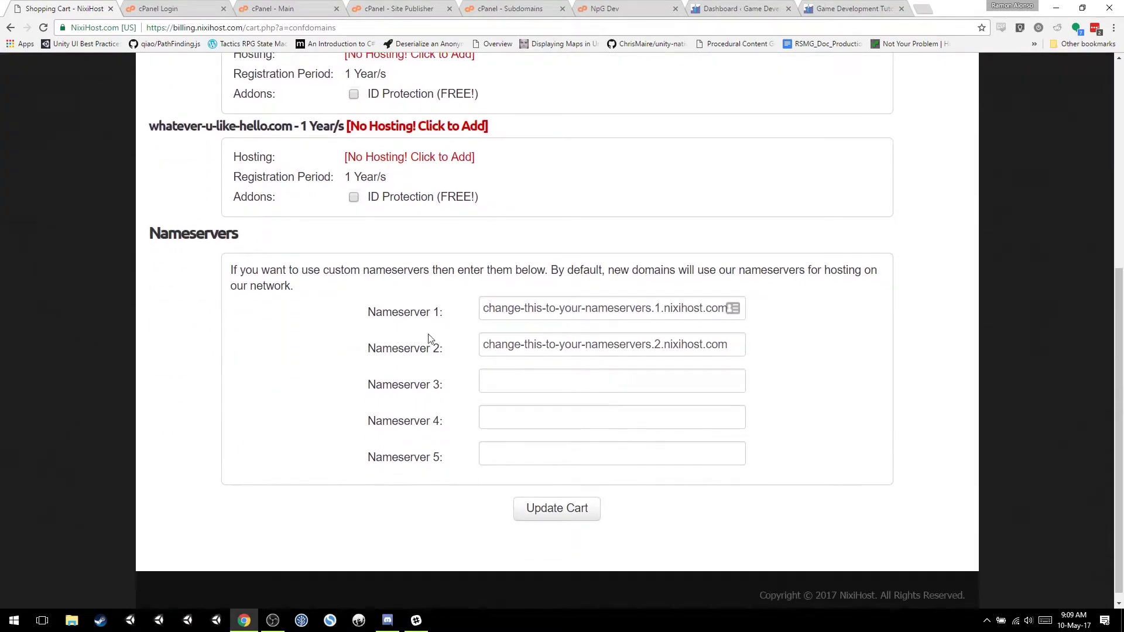
pyautogui.scroll(3, 427, 338)
pyautogui.scroll(3, 410, 245)
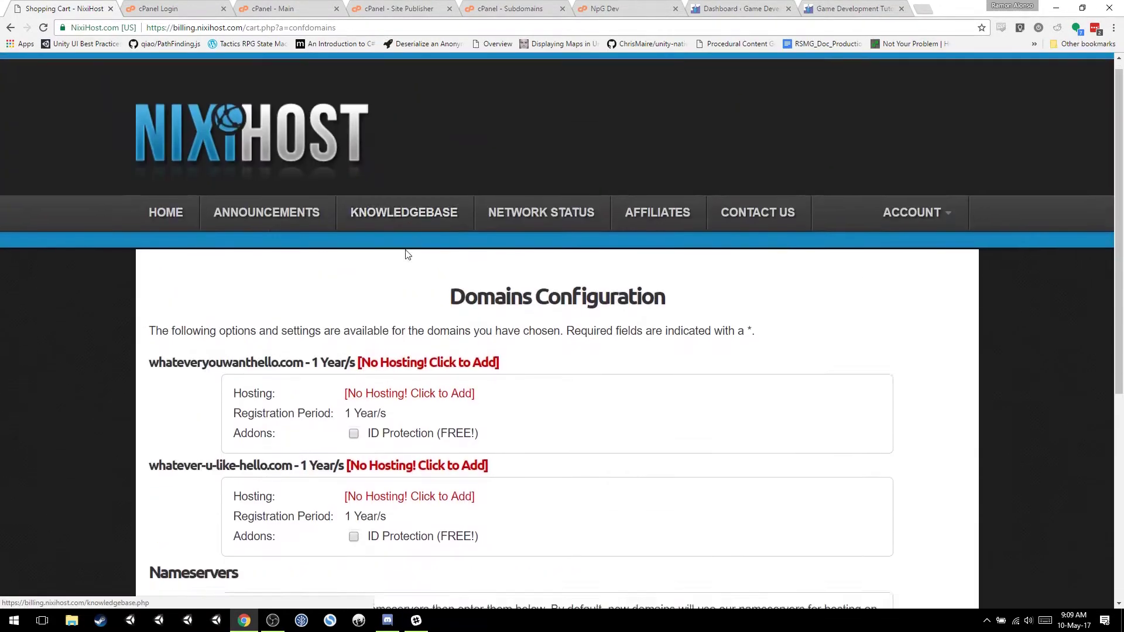
pyautogui.scroll(-3, 408, 254)
# - Order Professional shared hosting at $9.00 USD for whateveryouwanthello.com
pyautogui.click(412, 230)
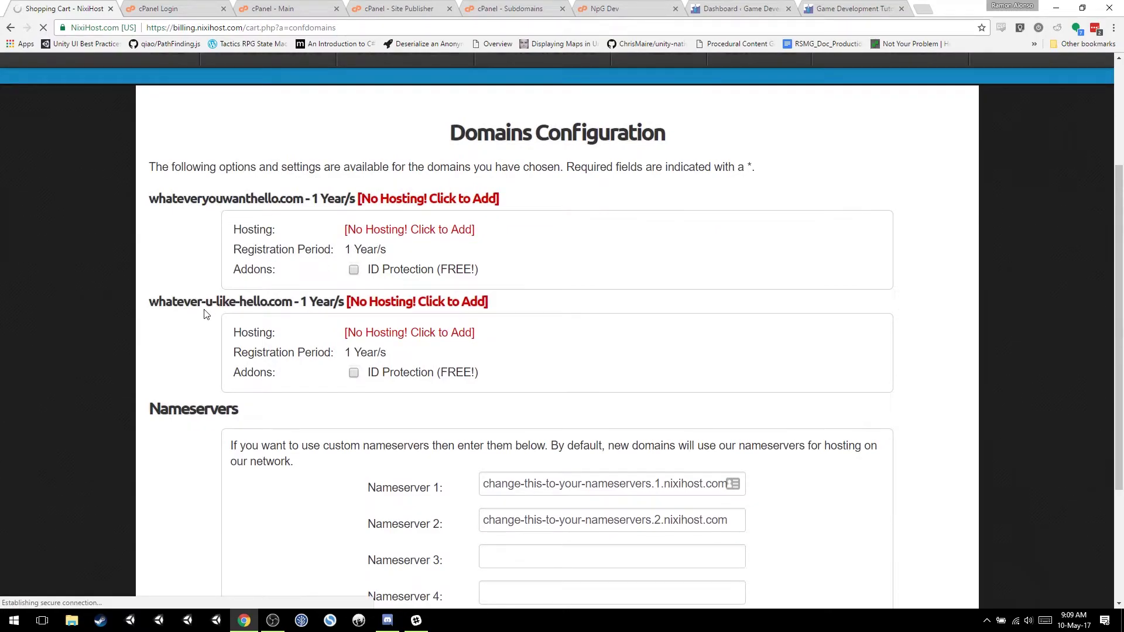
pyautogui.scroll(-2, 179, 363)
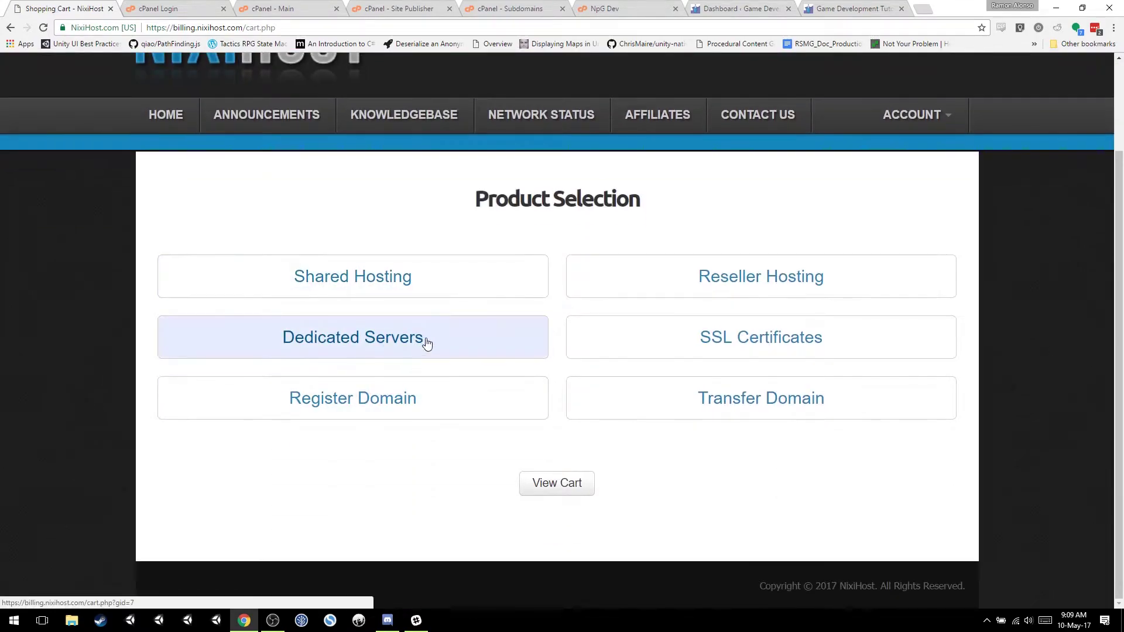
pyautogui.click(438, 274)
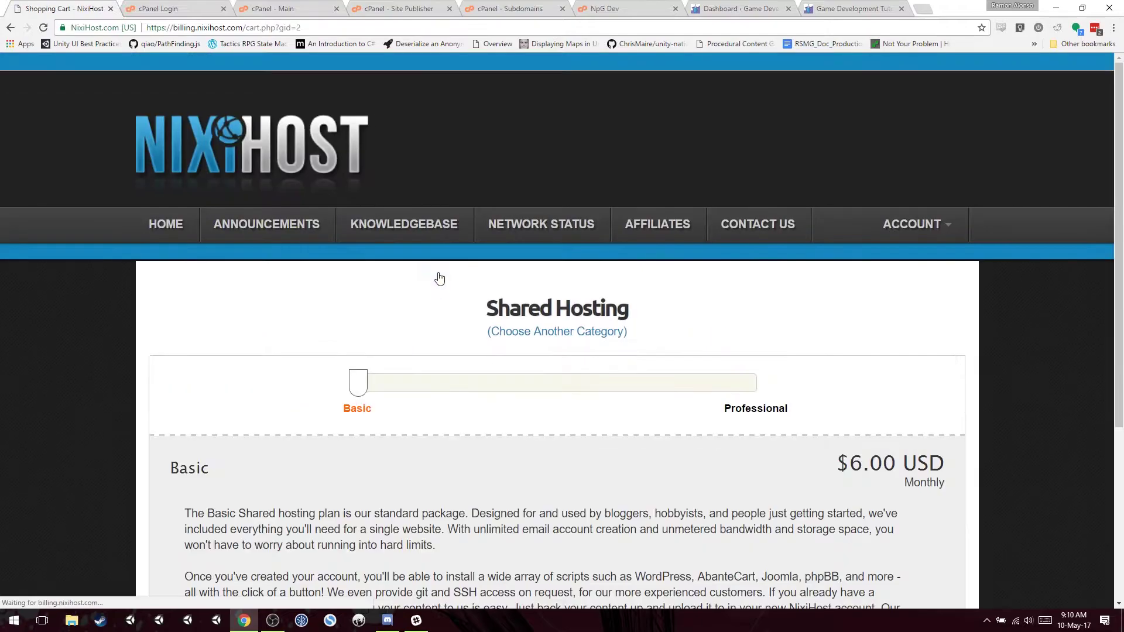
pyautogui.scroll(-4, 394, 191)
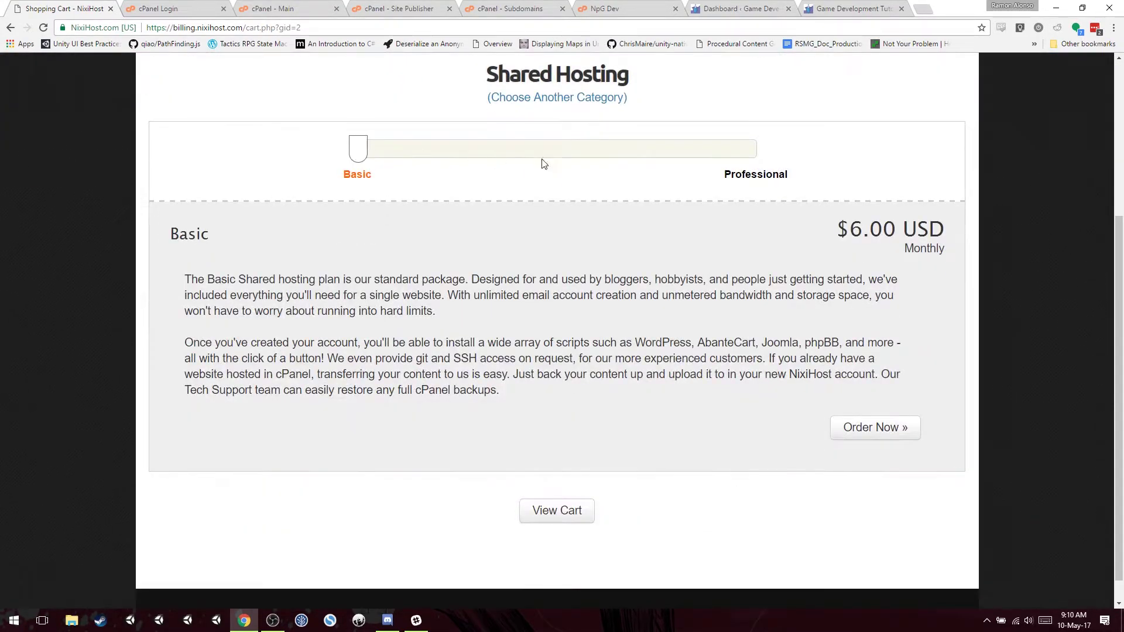
pyautogui.moveTo(542, 160); pyautogui.dragTo(815, 175)
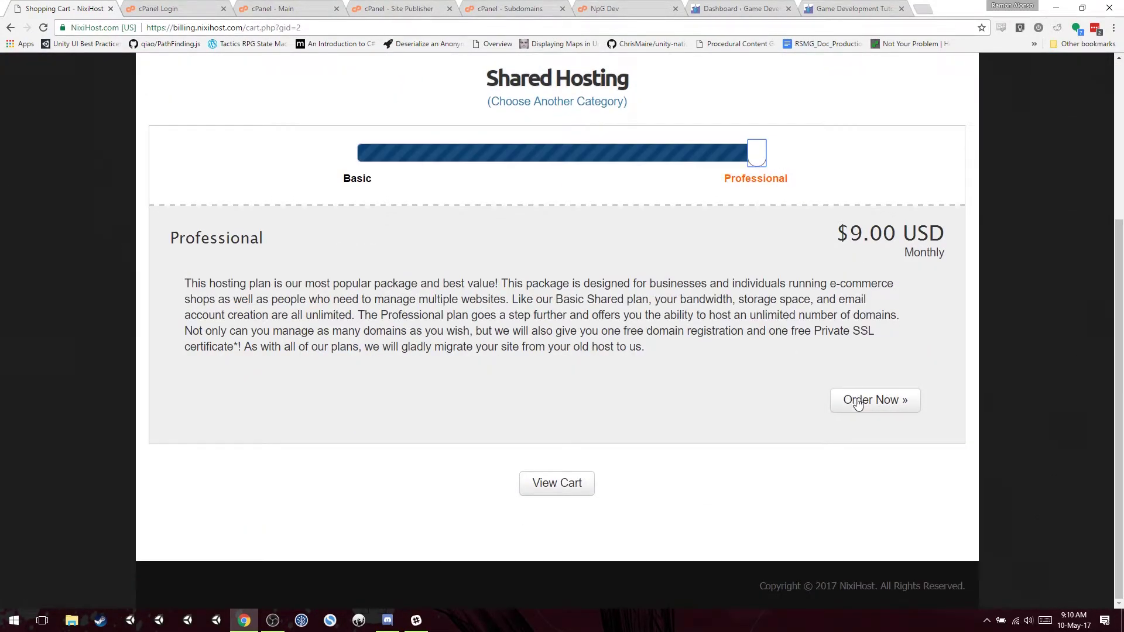
pyautogui.moveTo(757, 155); pyautogui.dragTo(793, 181)
pyautogui.click(883, 412)
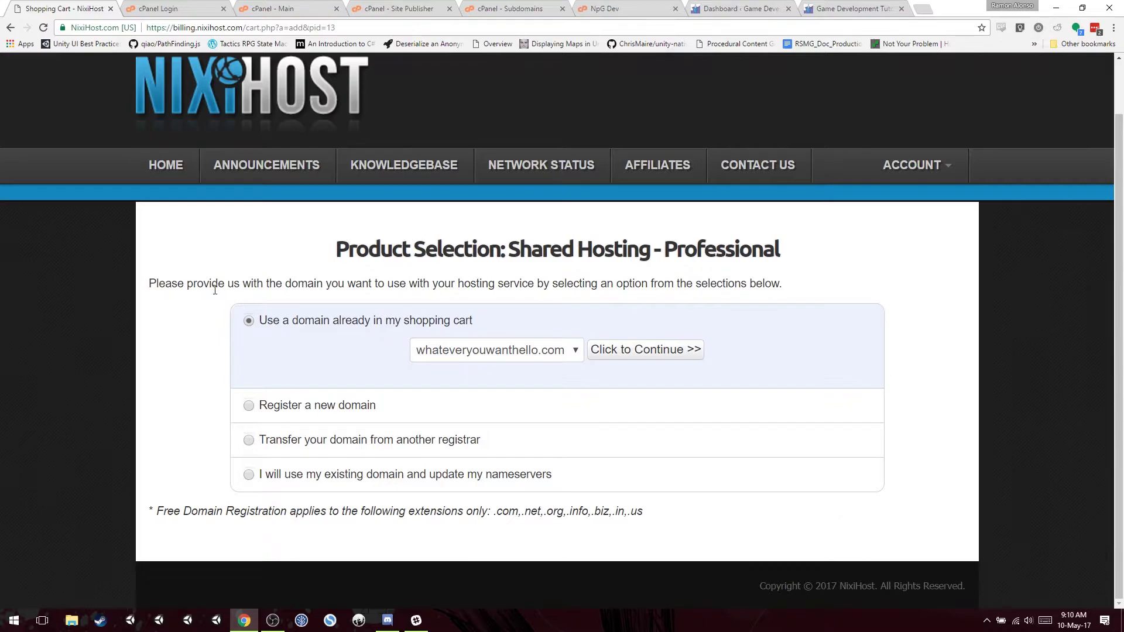
# - Compare the domain options and choose 'Transfer your domain from another registrar'
pyautogui.moveTo(221, 287); pyautogui.dragTo(490, 286)
pyautogui.tripleClick(493, 287)
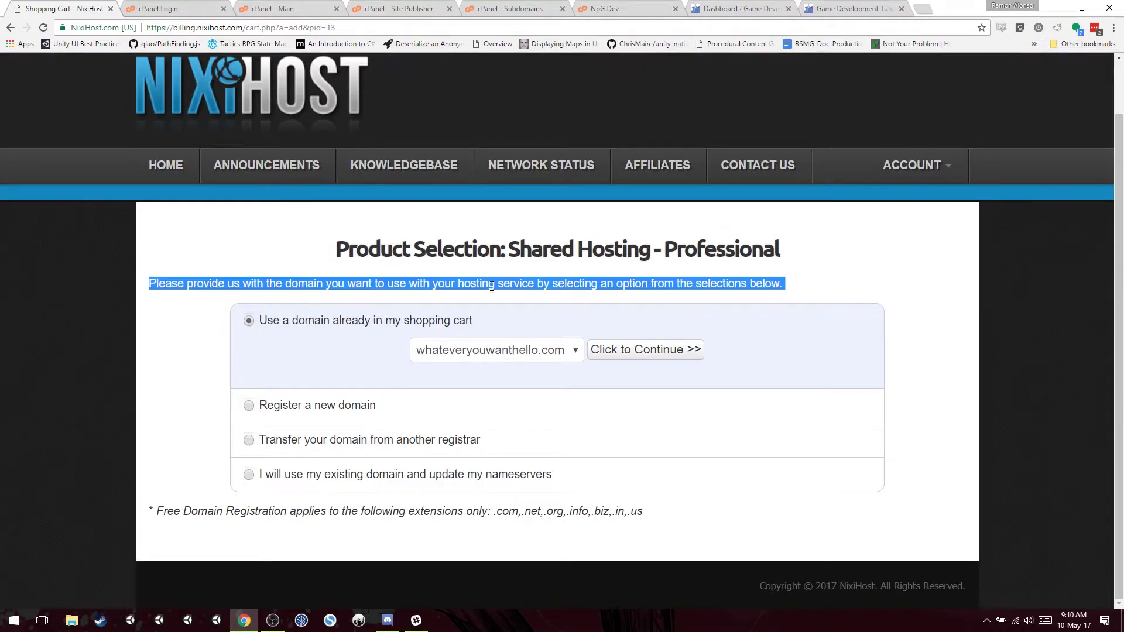
pyautogui.click(492, 285)
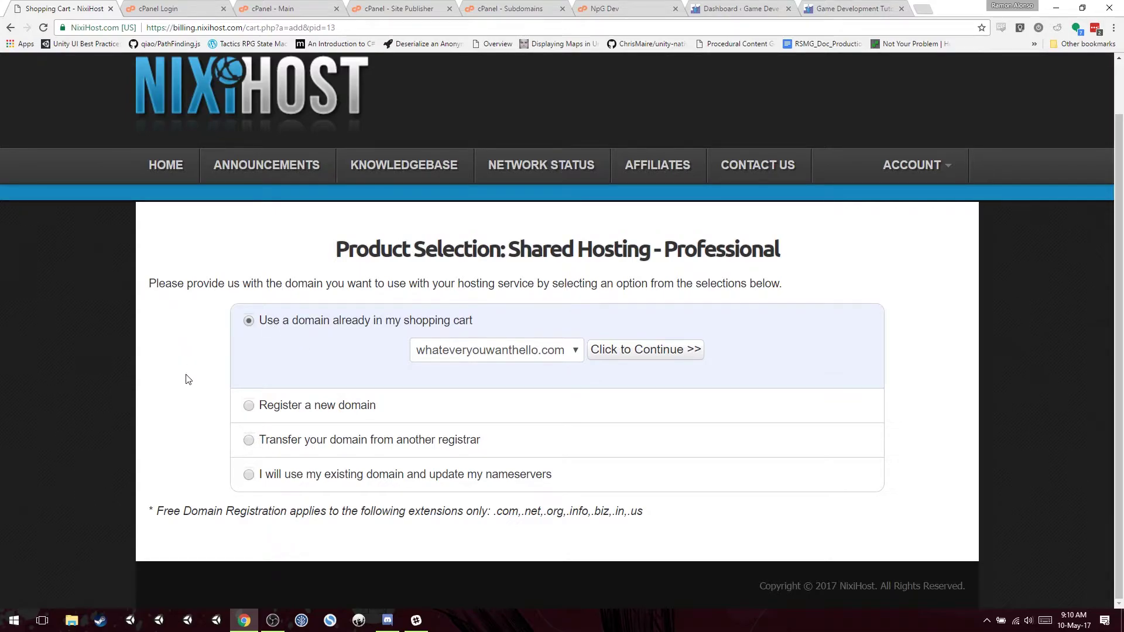
pyautogui.click(247, 408)
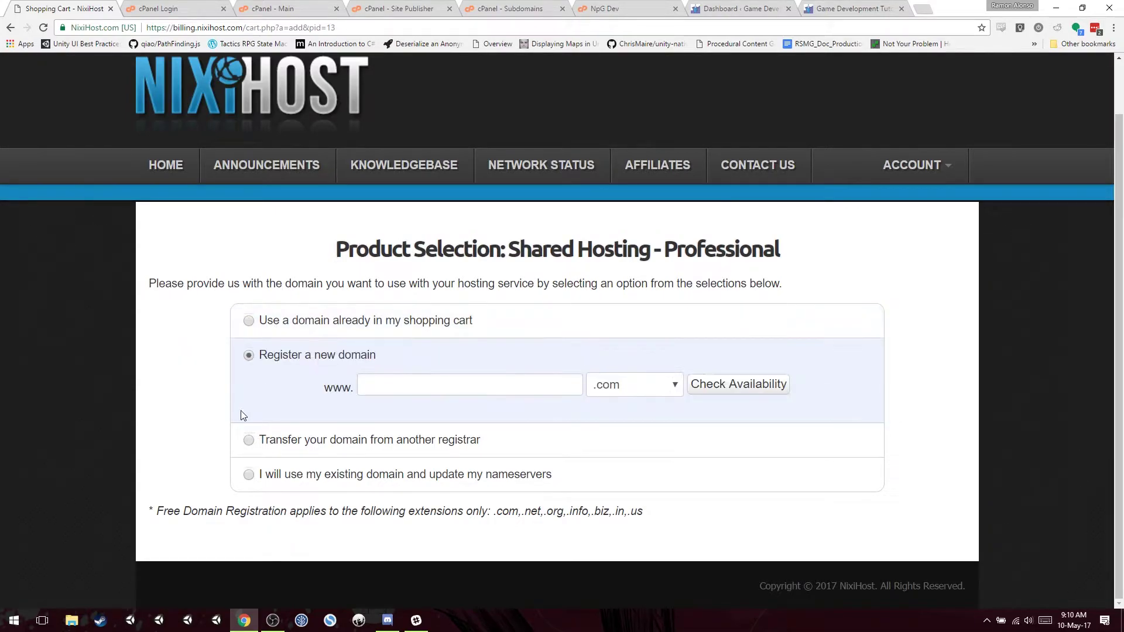
pyautogui.click(248, 443)
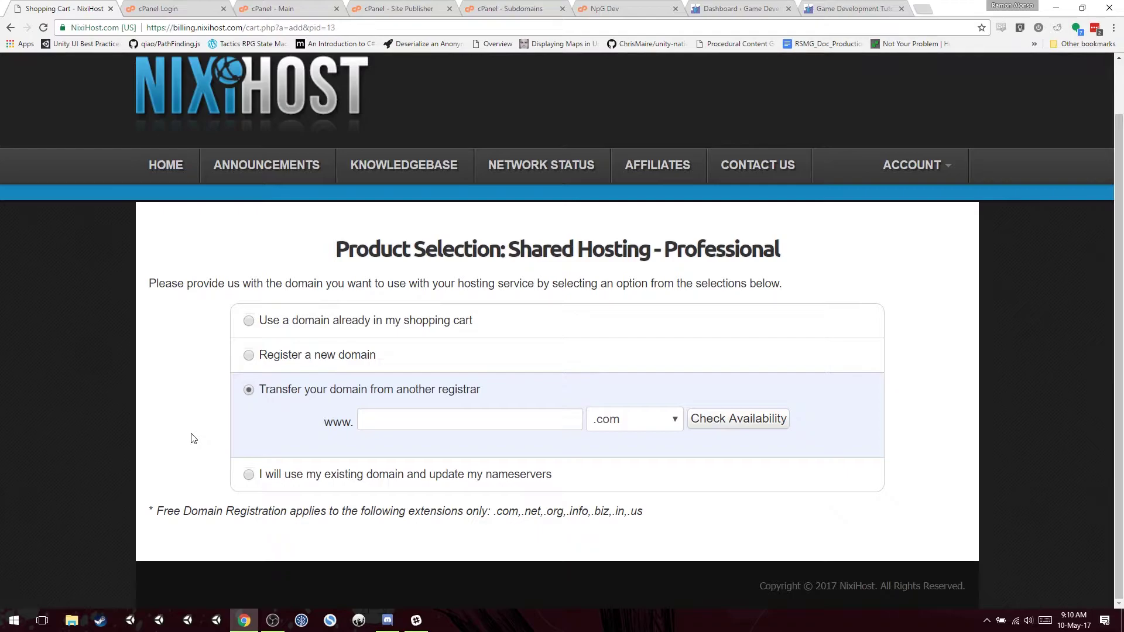
pyautogui.click(267, 475)
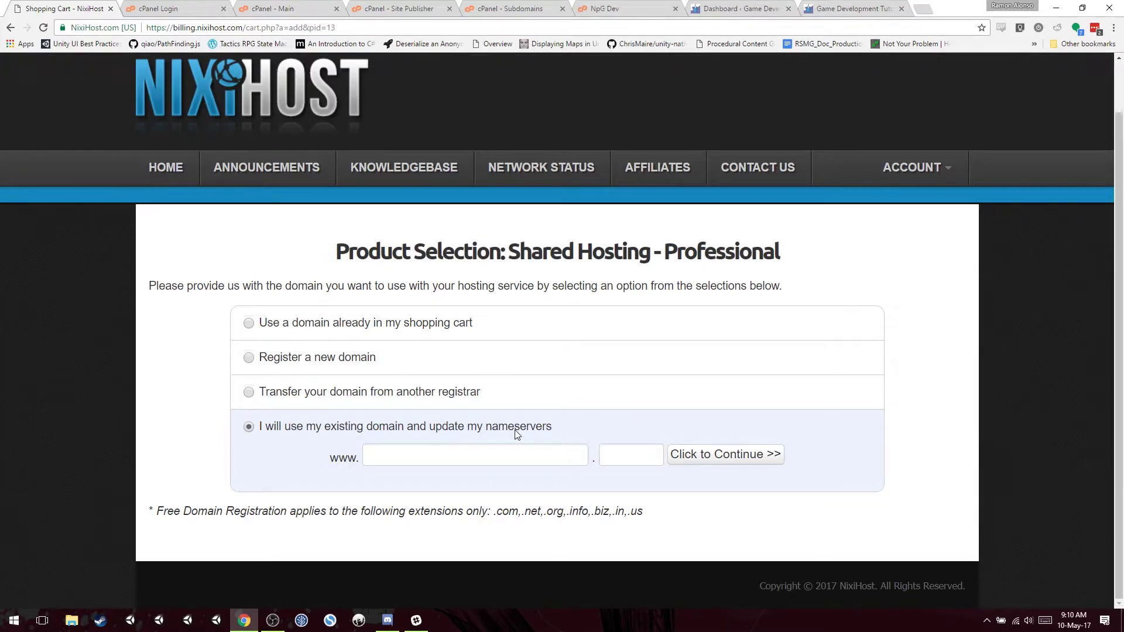
pyautogui.click(311, 384)
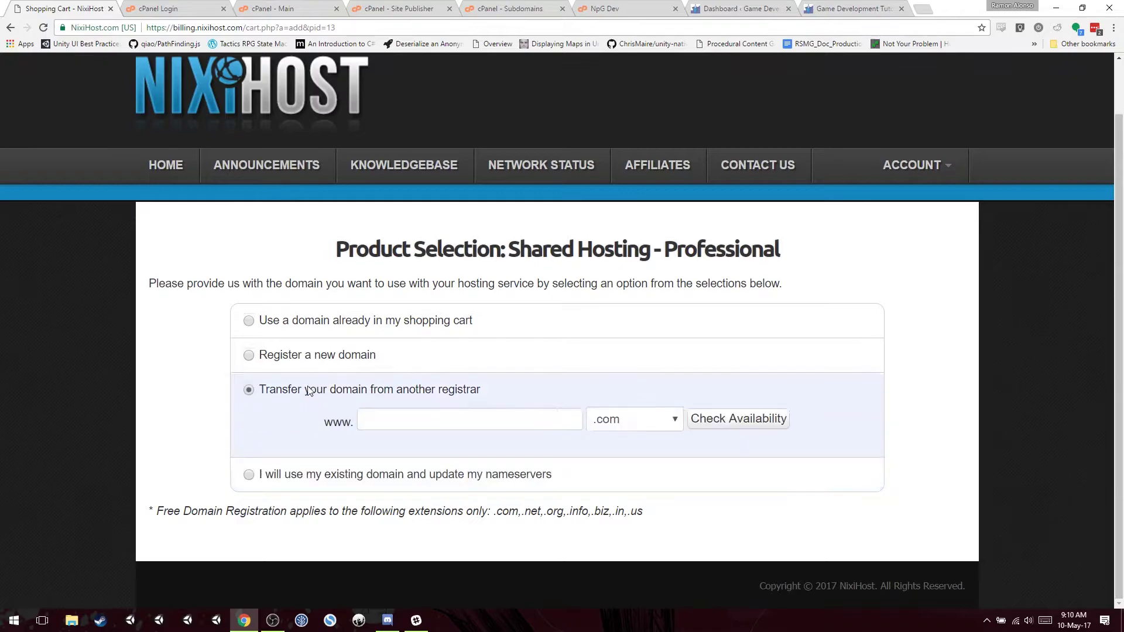
pyautogui.scroll(1, 204, 373)
pyautogui.scroll(-1, 204, 372)
# - Move from the cPanel Login tab to the main dashboard and scroll to Software
pyautogui.click(180, 4)
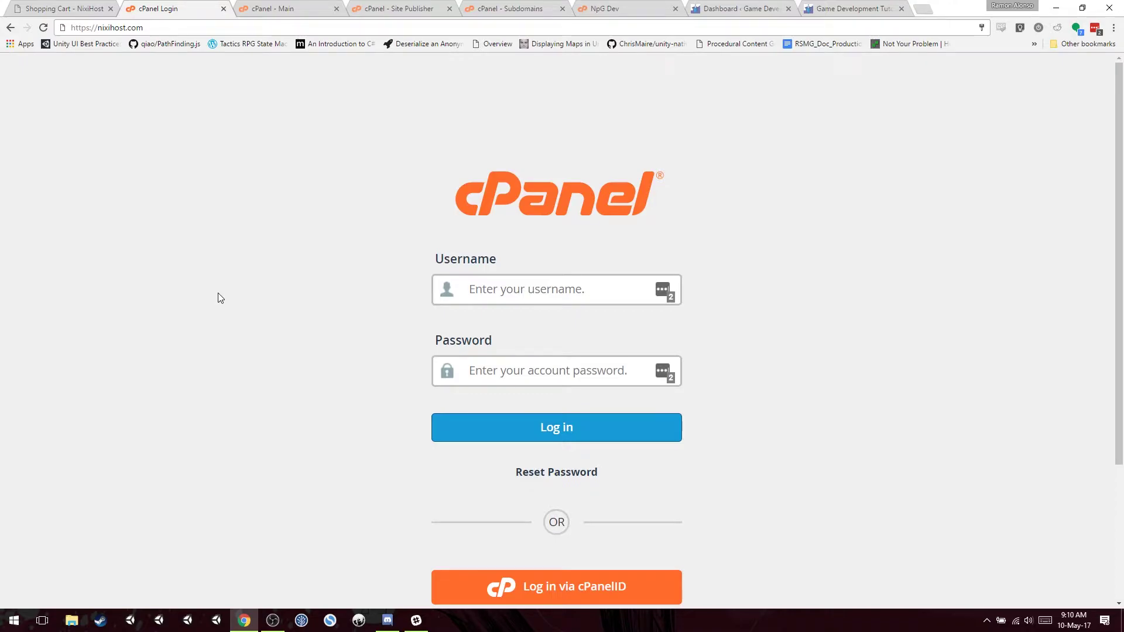
pyautogui.click(291, 8)
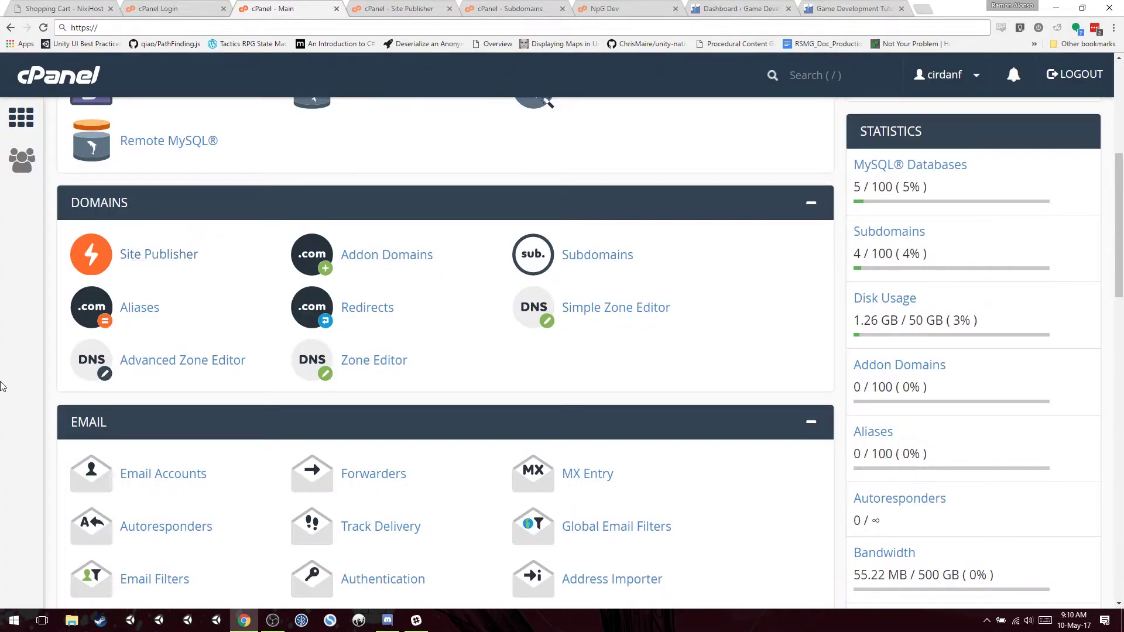
pyautogui.scroll(7, 1, 386)
pyautogui.scroll(-3, 2, 387)
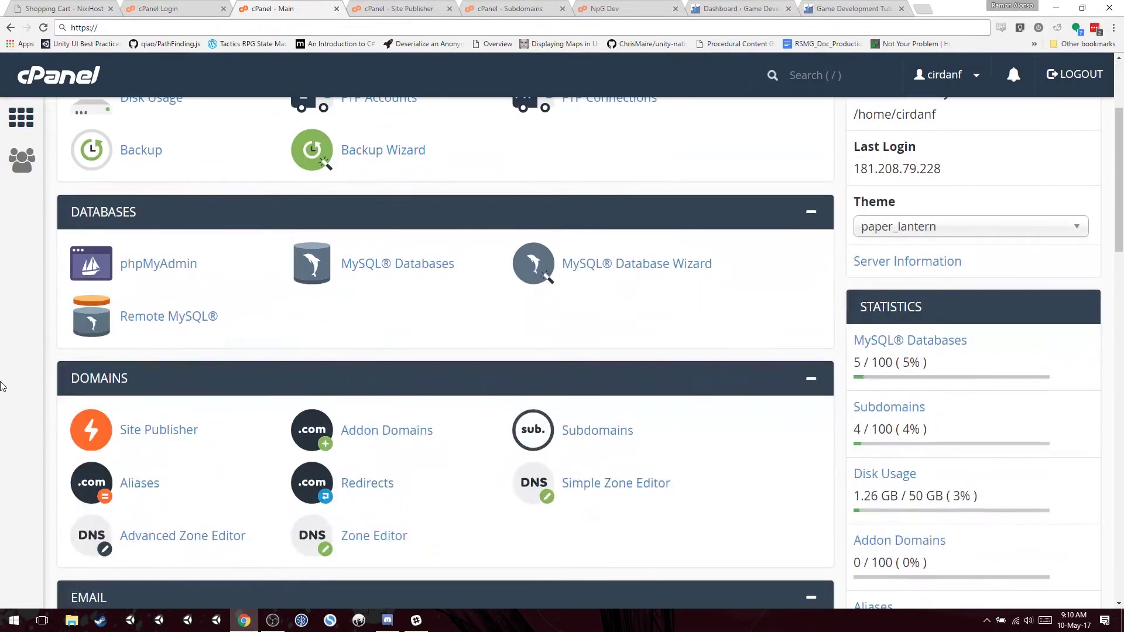
pyautogui.scroll(-3, 2, 386)
pyautogui.scroll(-5, 2, 386)
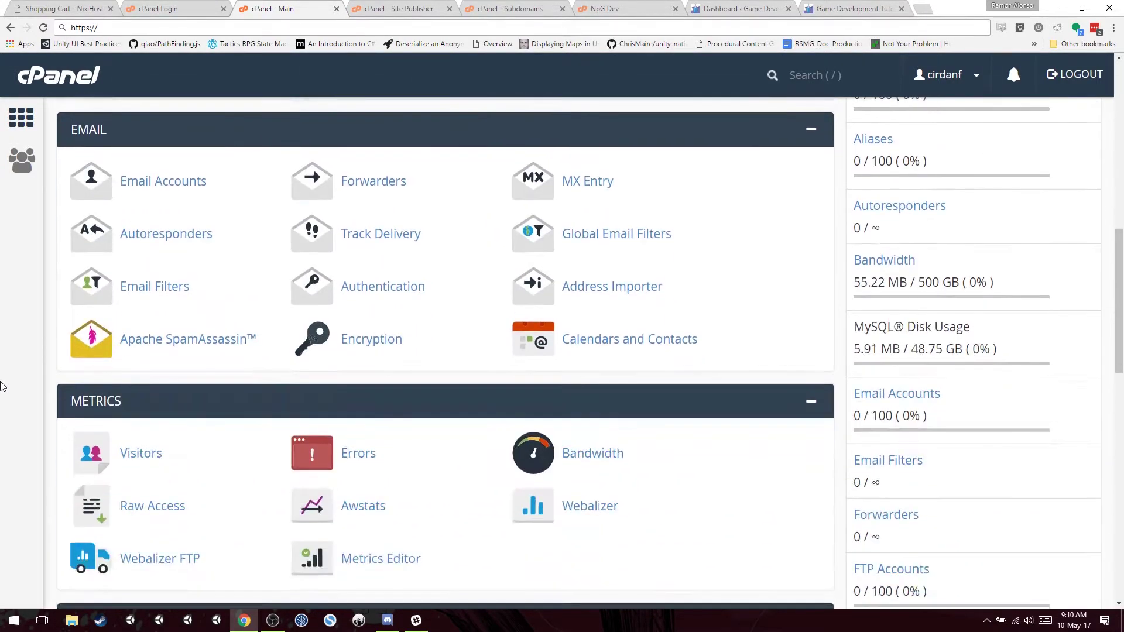
pyautogui.scroll(-7, 2, 386)
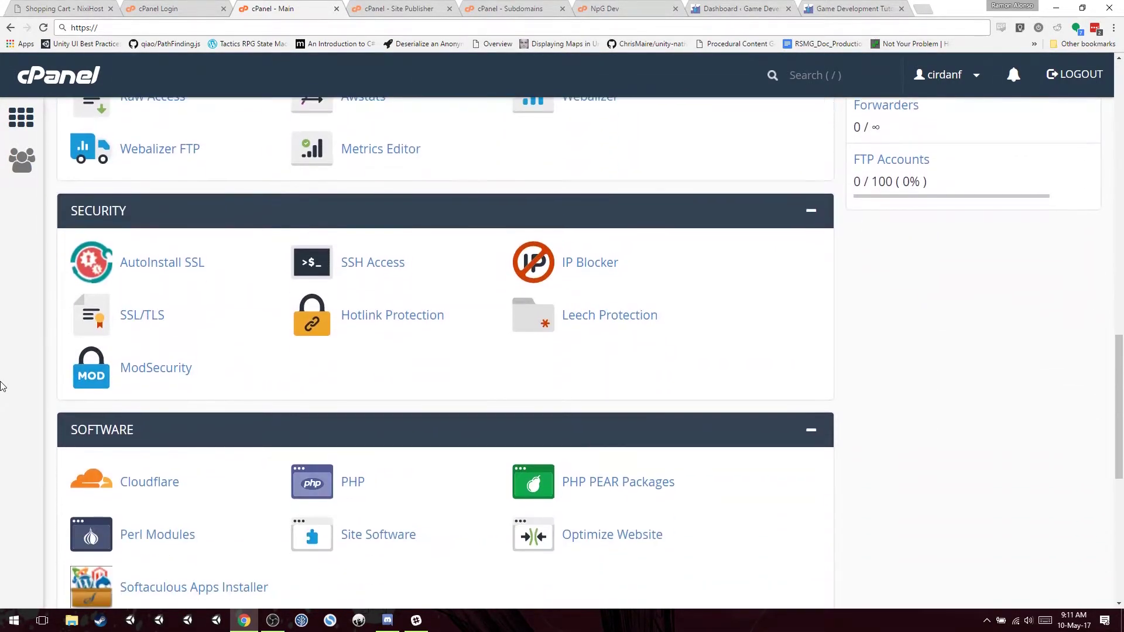
pyautogui.scroll(-2, 2, 386)
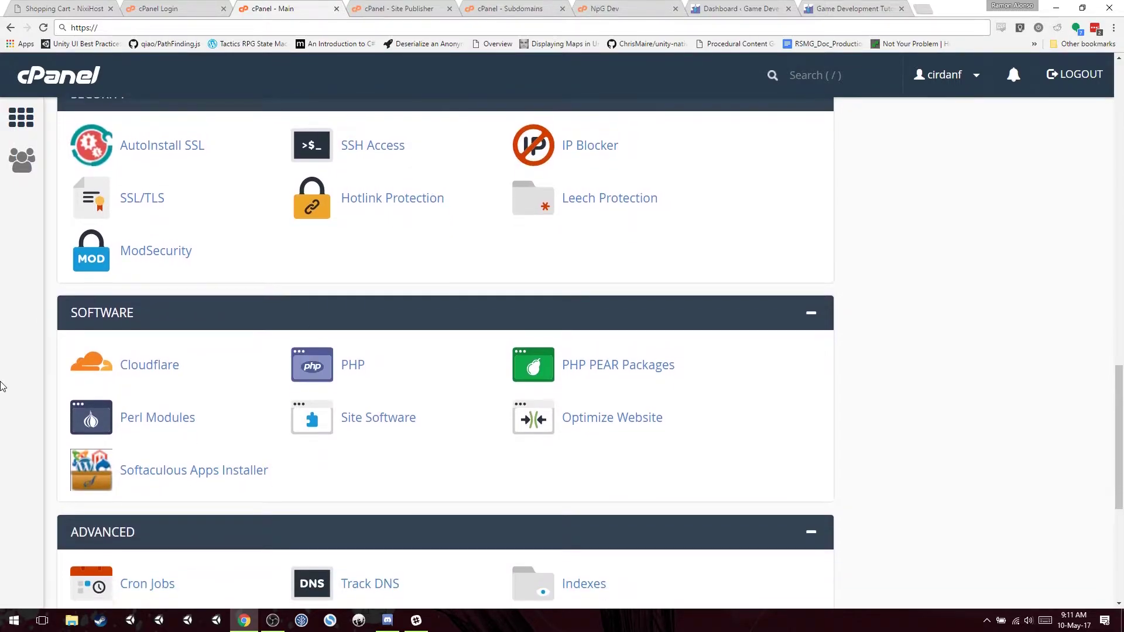
pyautogui.click(627, 10)
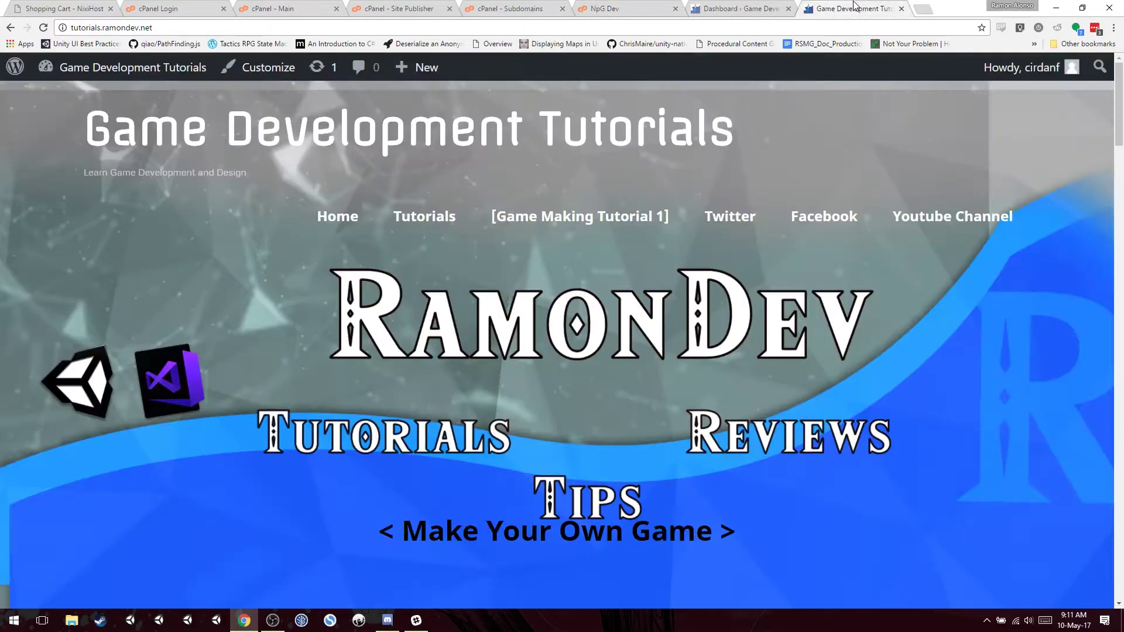
pyautogui.click(866, 9)
pyautogui.click(615, 8)
pyautogui.scroll(-1, 530, 328)
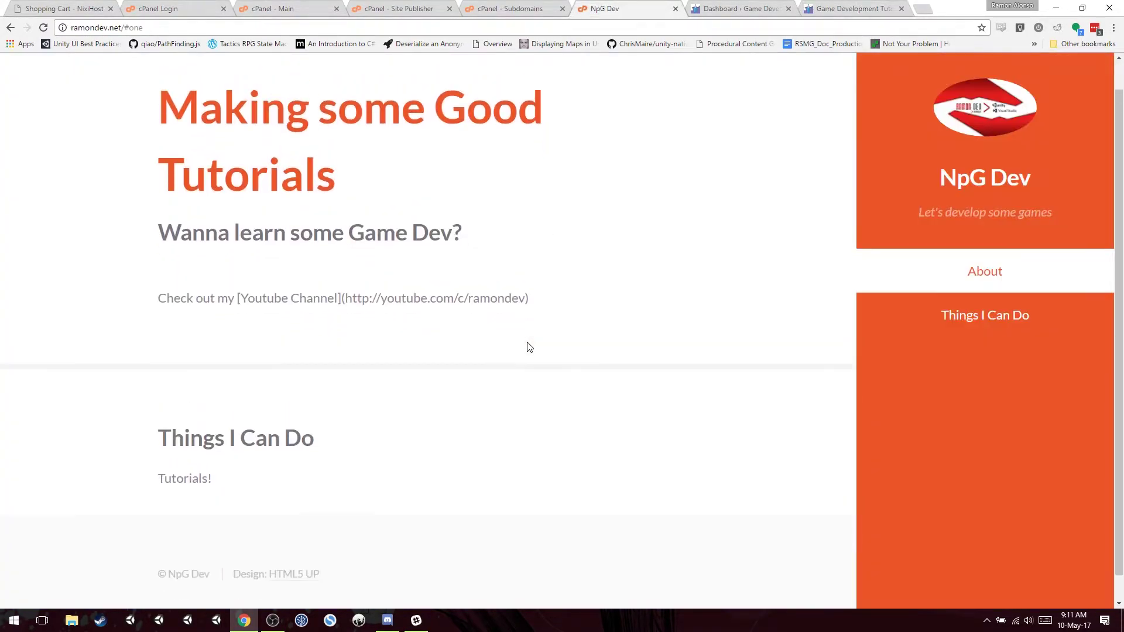
pyautogui.scroll(1, 526, 346)
pyautogui.click(266, 7)
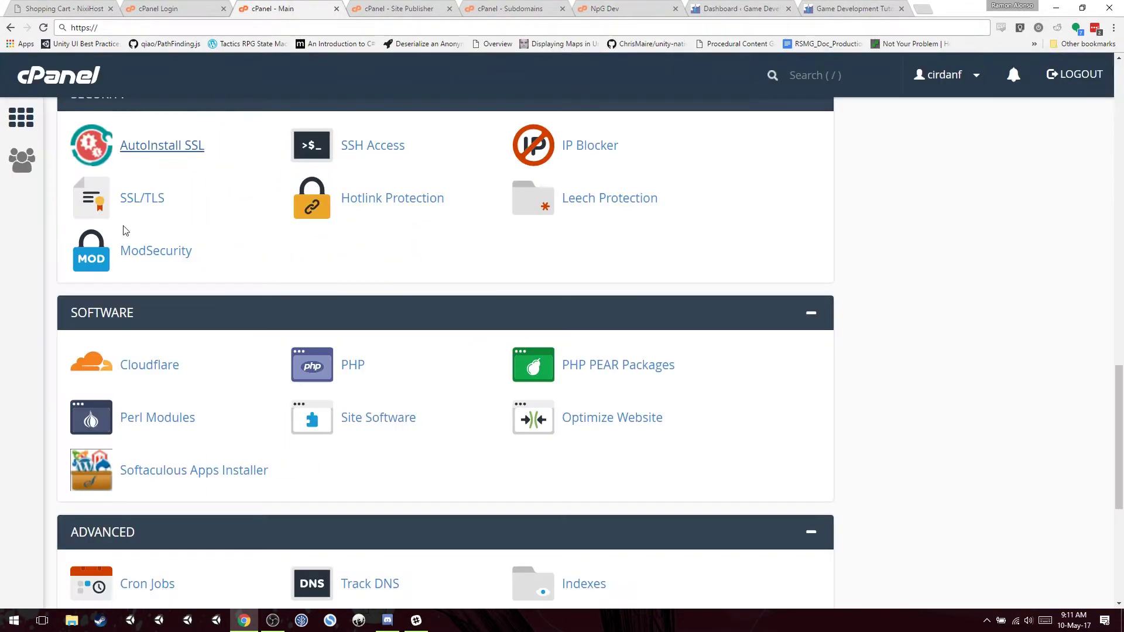
pyautogui.scroll(2, 3, 387)
pyautogui.scroll(7, 3, 387)
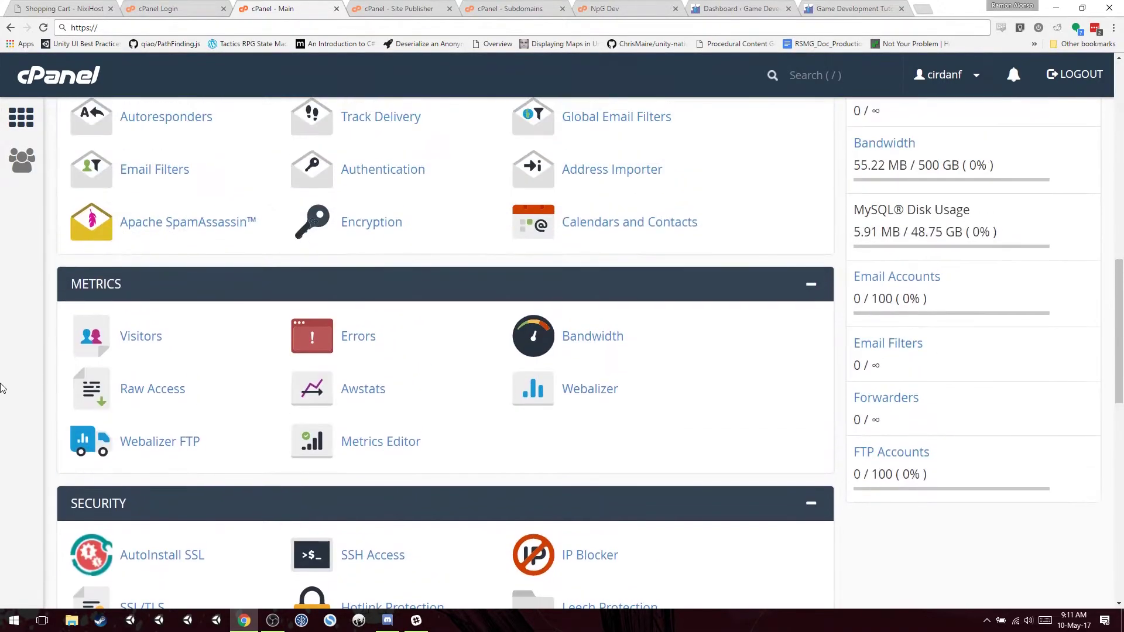
pyautogui.click(660, 5)
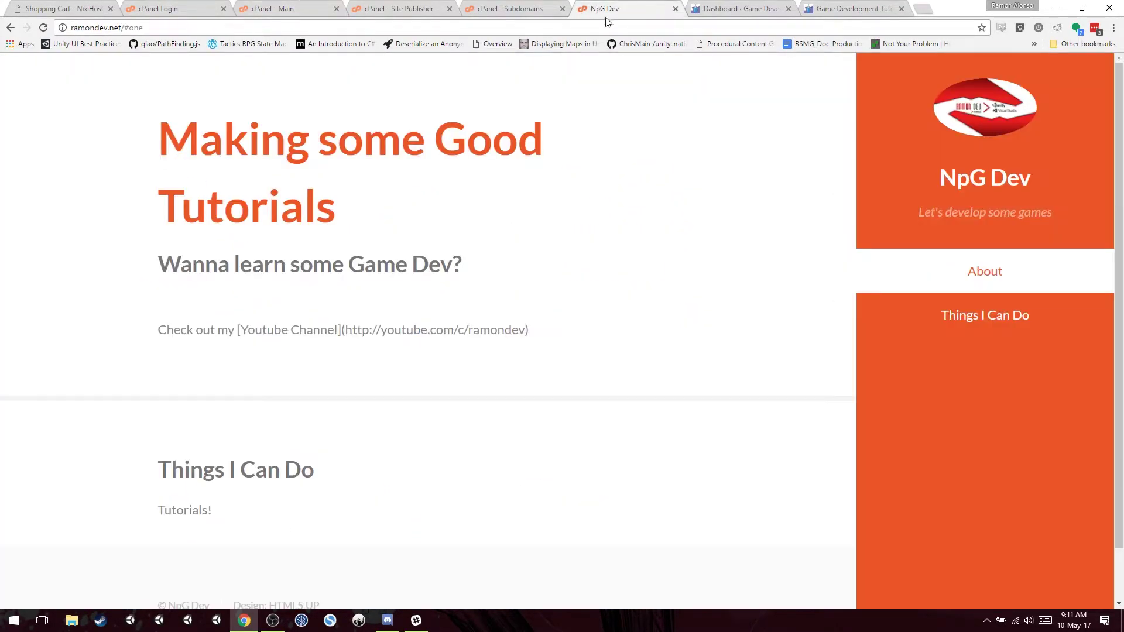
pyautogui.click(284, 7)
pyautogui.scroll(6, 3, 349)
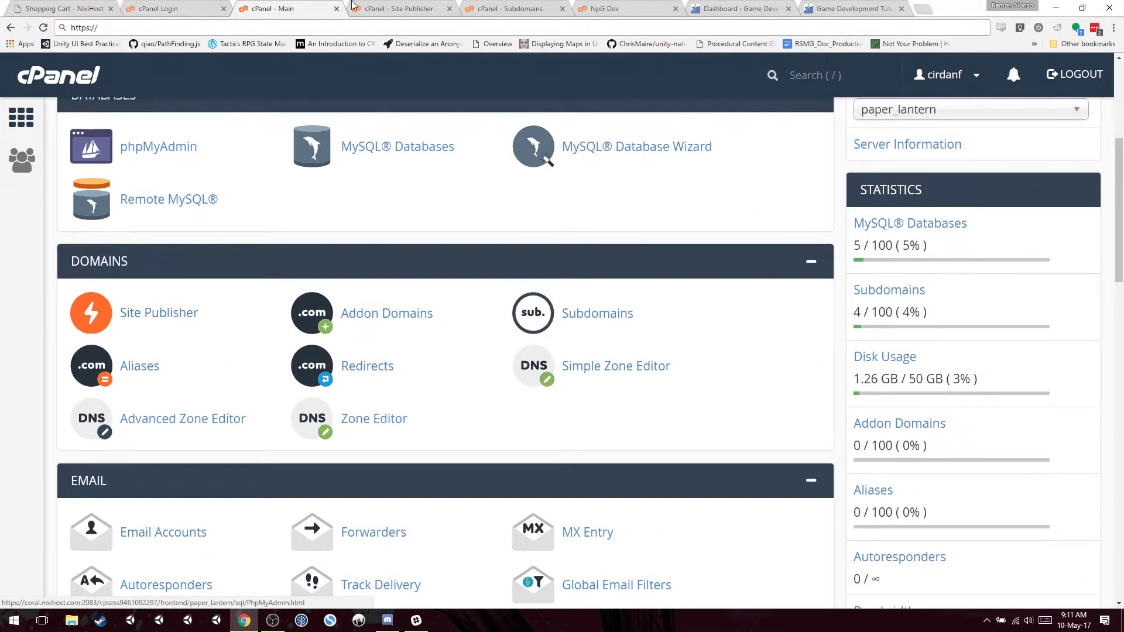
# - In Site Publisher, select ramondev.net under Select a Domain
pyautogui.click(396, 7)
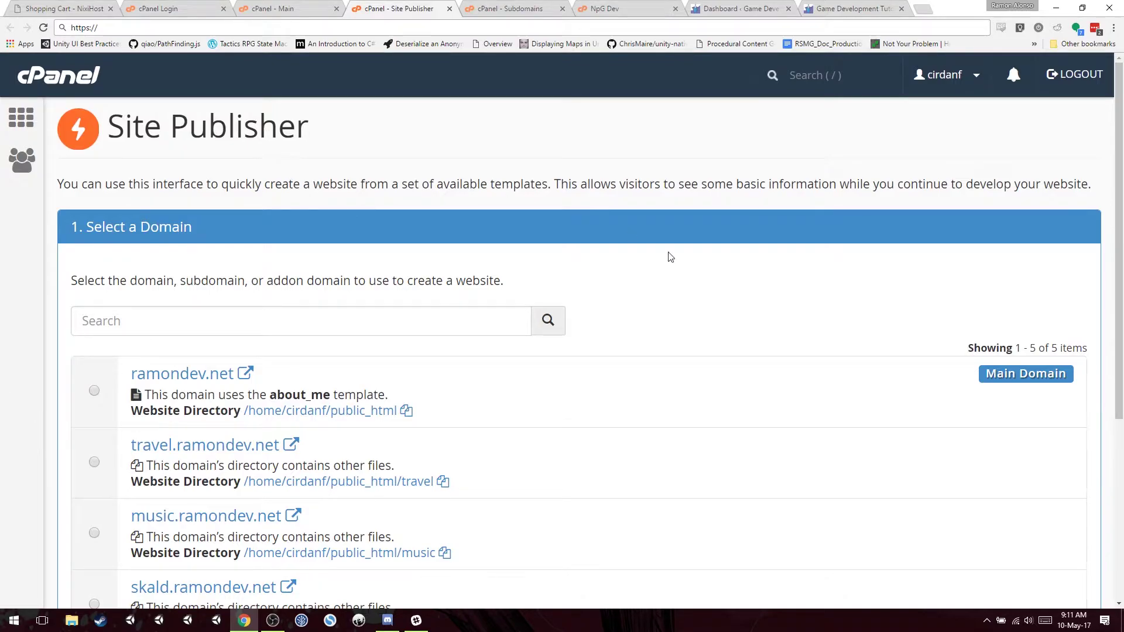
pyautogui.scroll(-3, 687, 408)
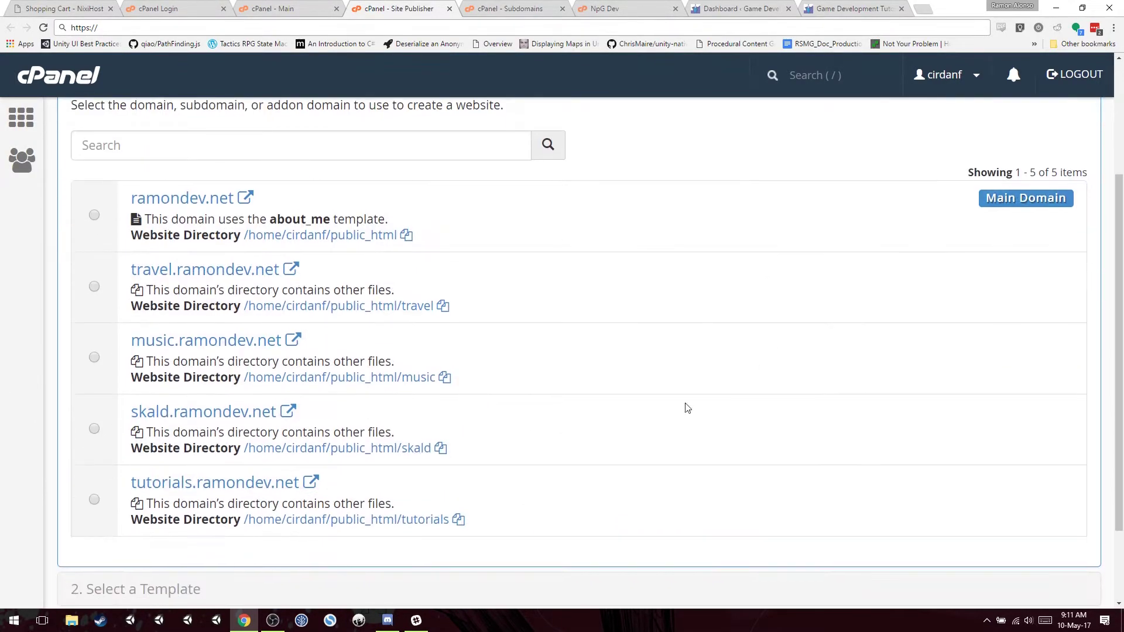
pyautogui.scroll(-2, 673, 418)
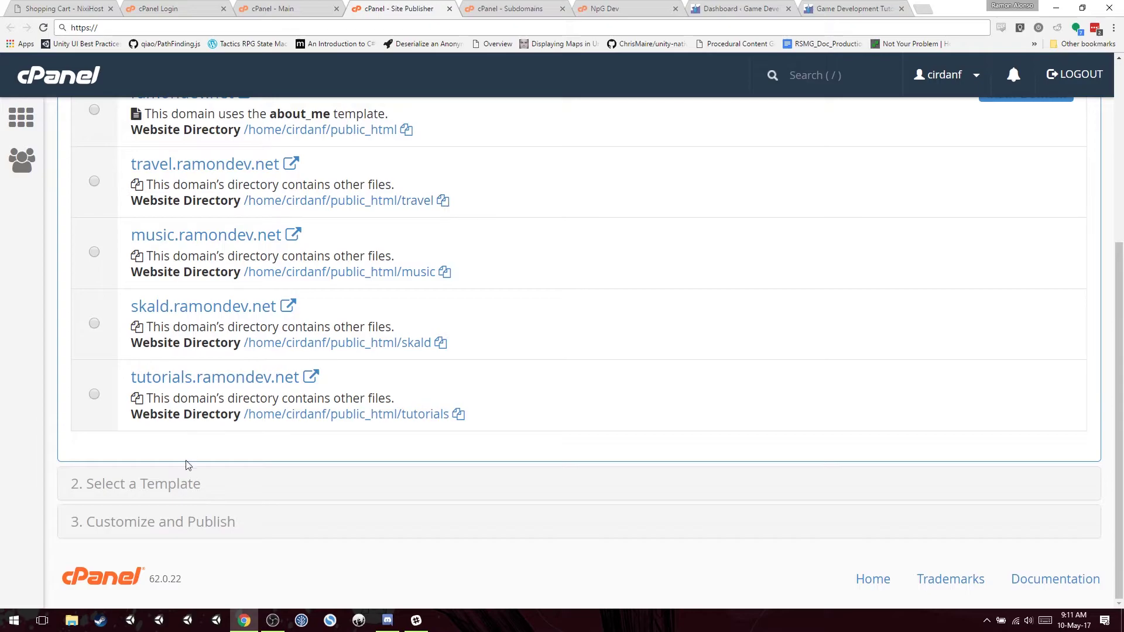
pyautogui.scroll(1, 322, 409)
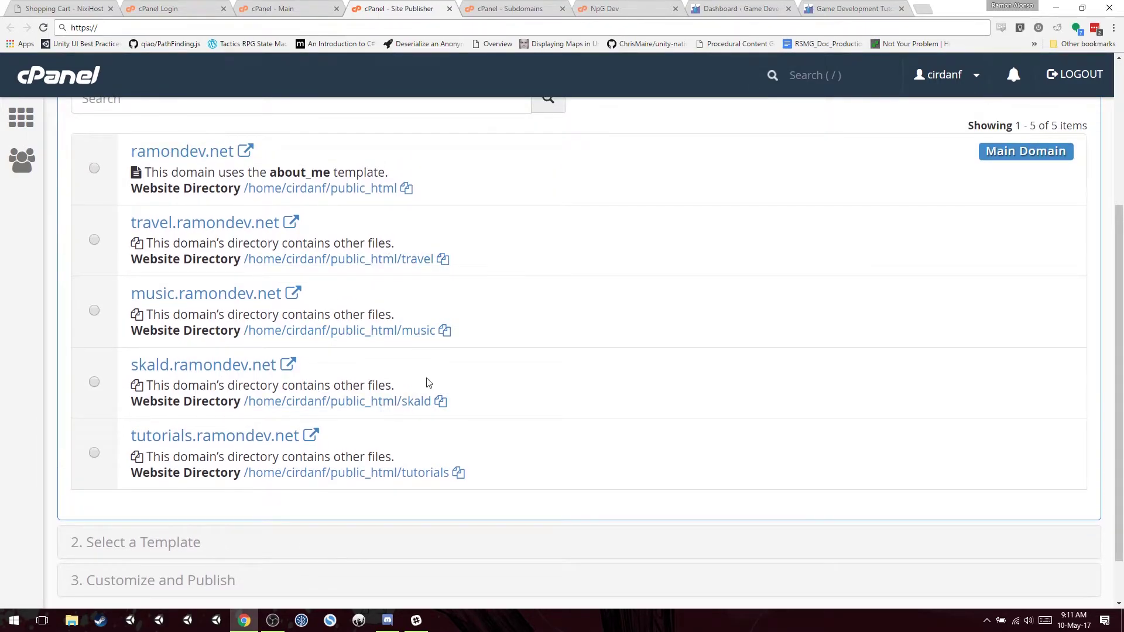
pyautogui.scroll(1, 404, 387)
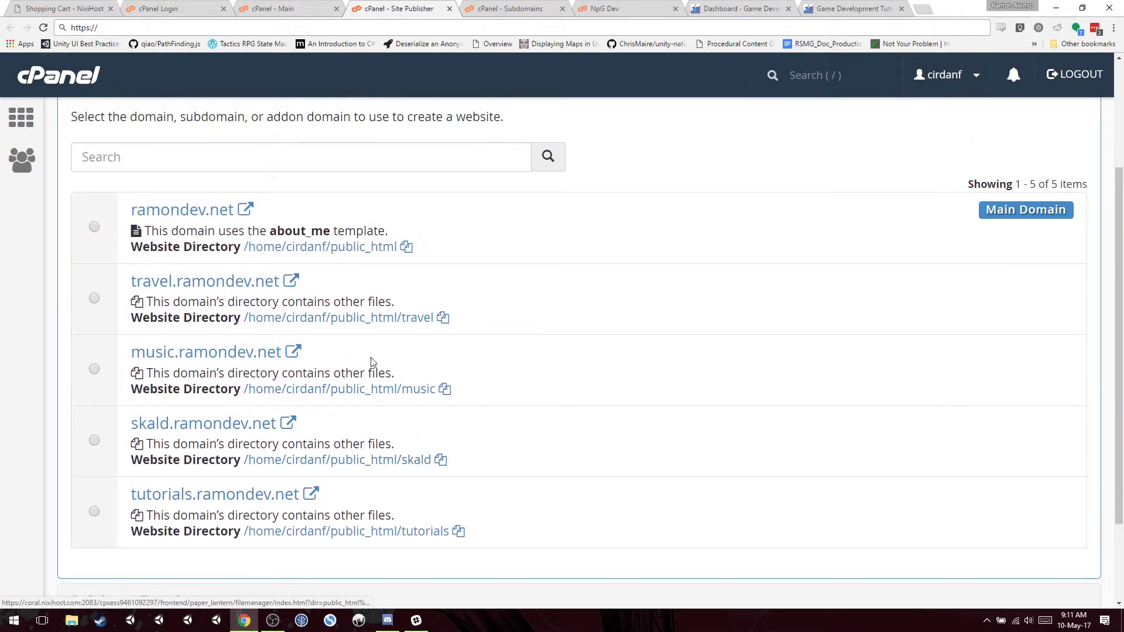
pyautogui.click(95, 228)
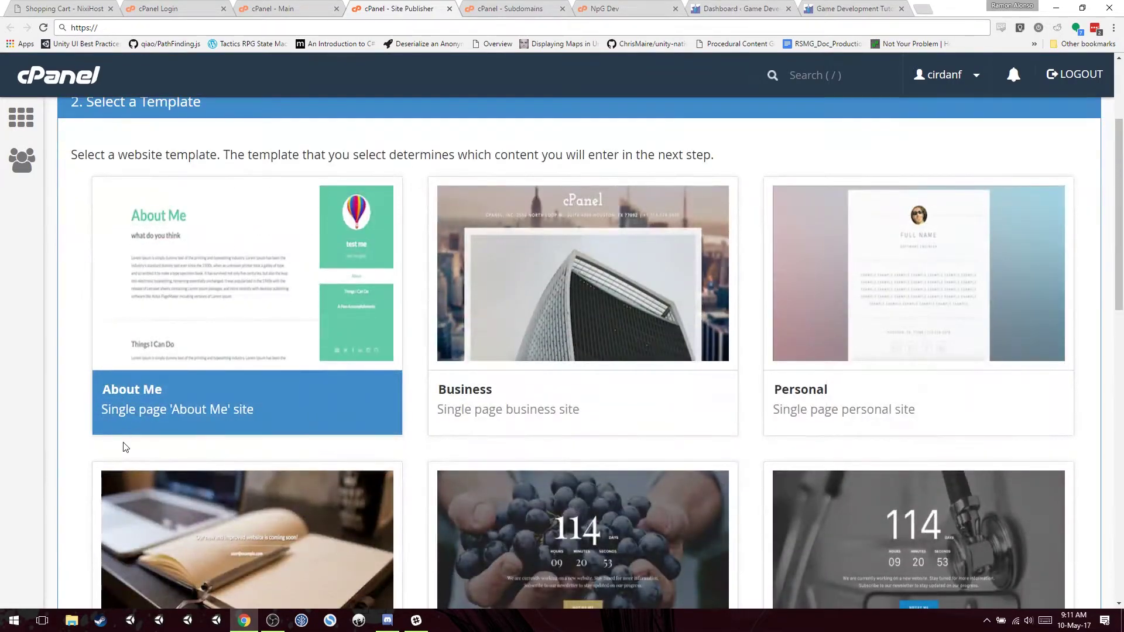
# - Scroll the template grid and choose the vCard: Dev template
pyautogui.scroll(-5, 124, 451)
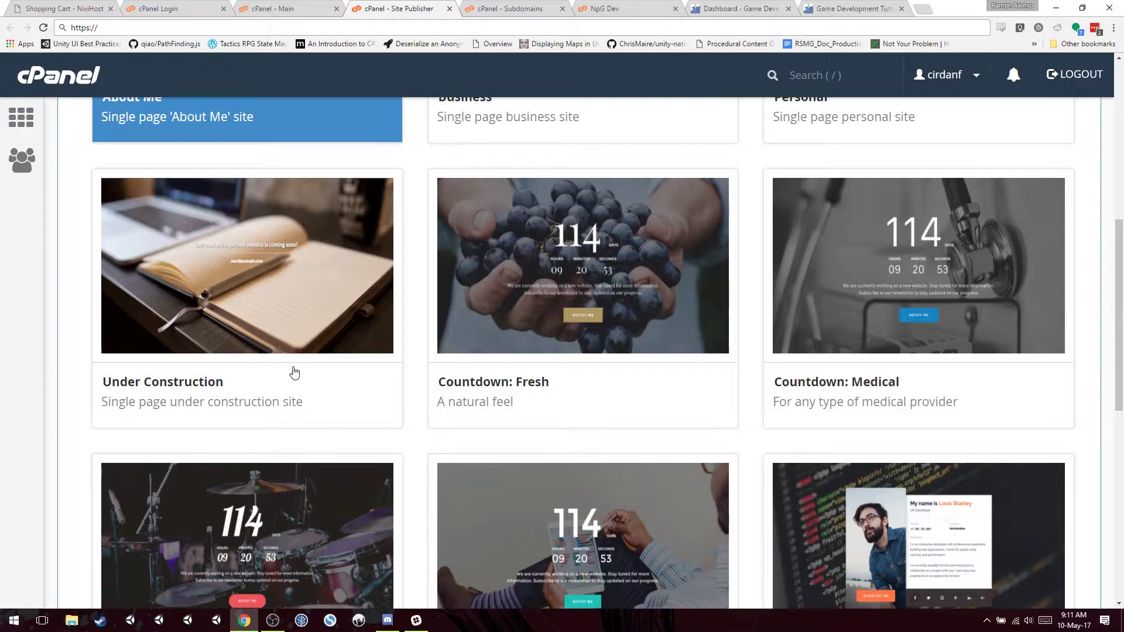
pyautogui.scroll(-5, 188, 392)
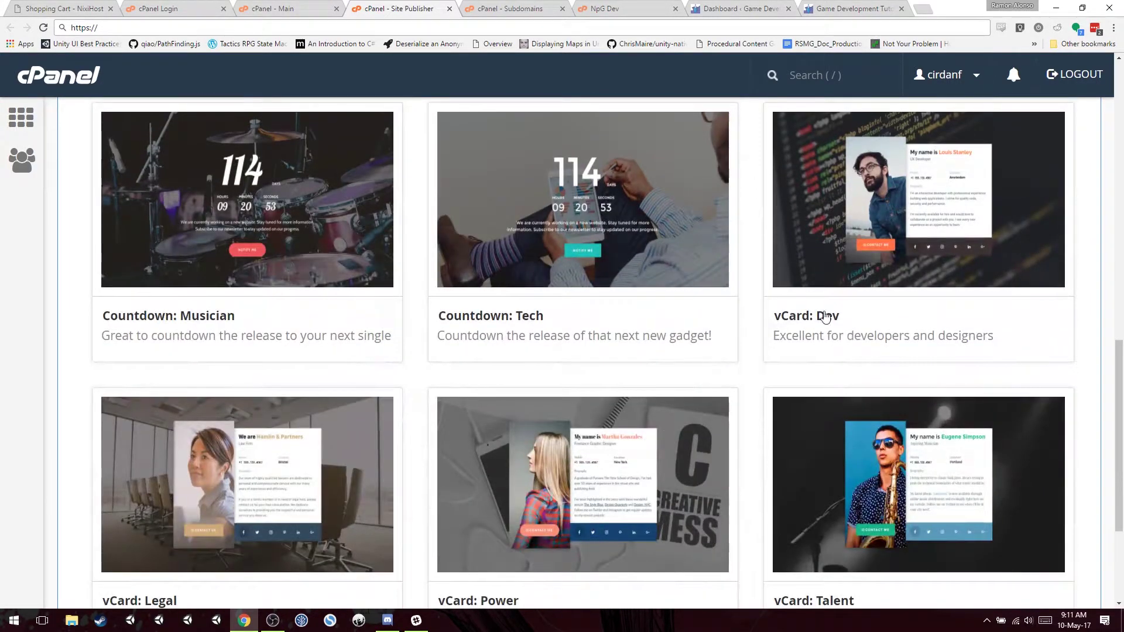
pyautogui.click(812, 316)
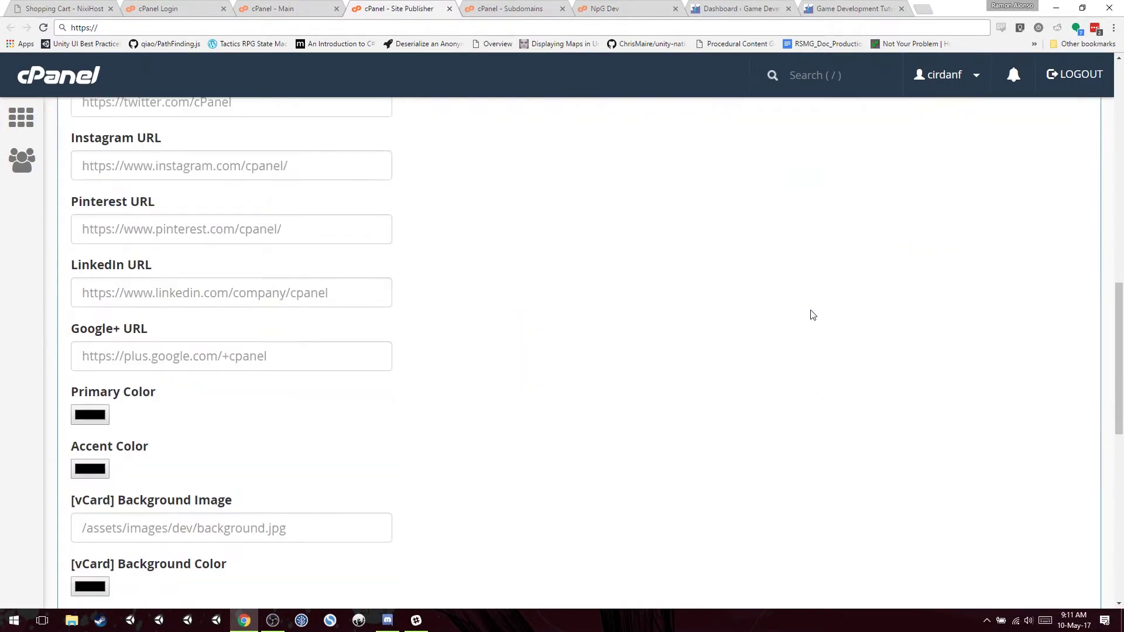
pyautogui.scroll(12, 441, 439)
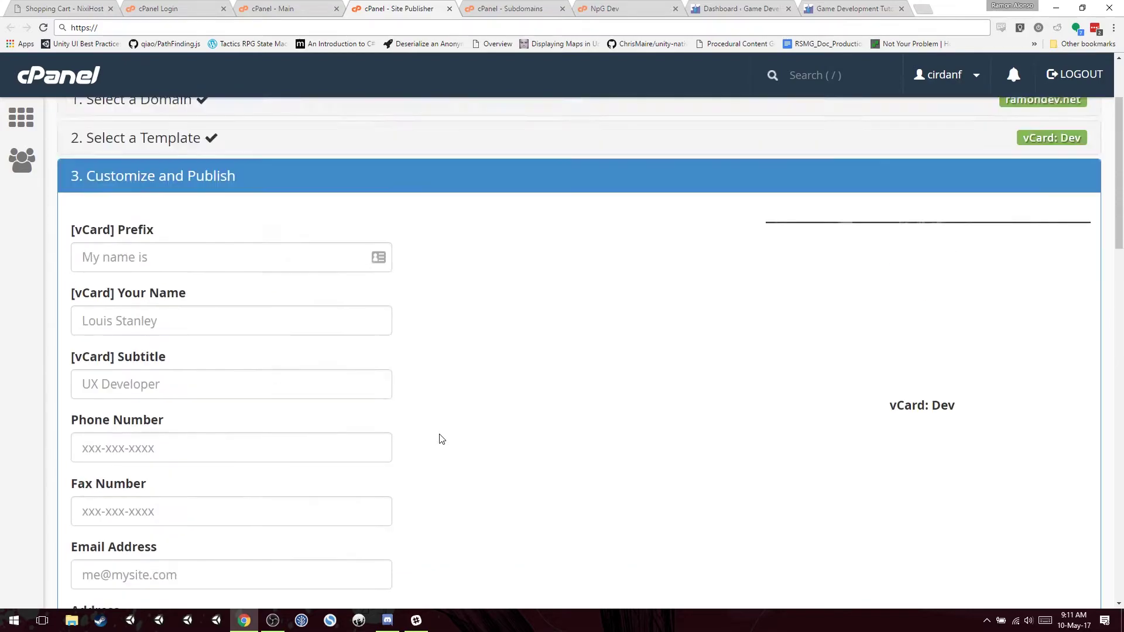
pyautogui.scroll(-1, 441, 439)
pyautogui.click(157, 287)
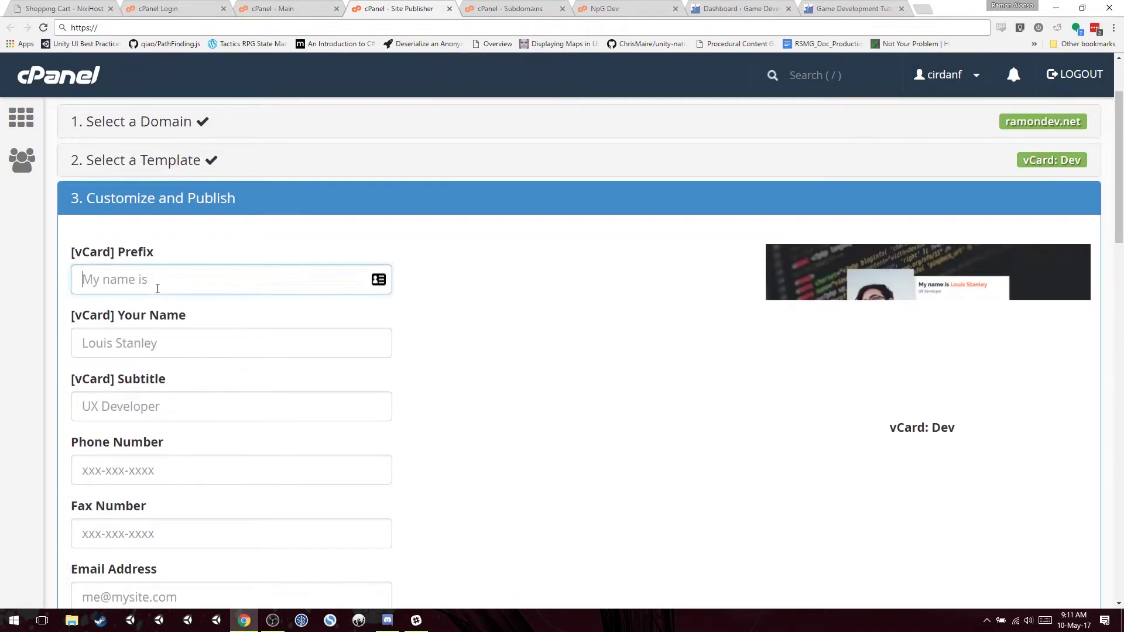
pyautogui.click(226, 350)
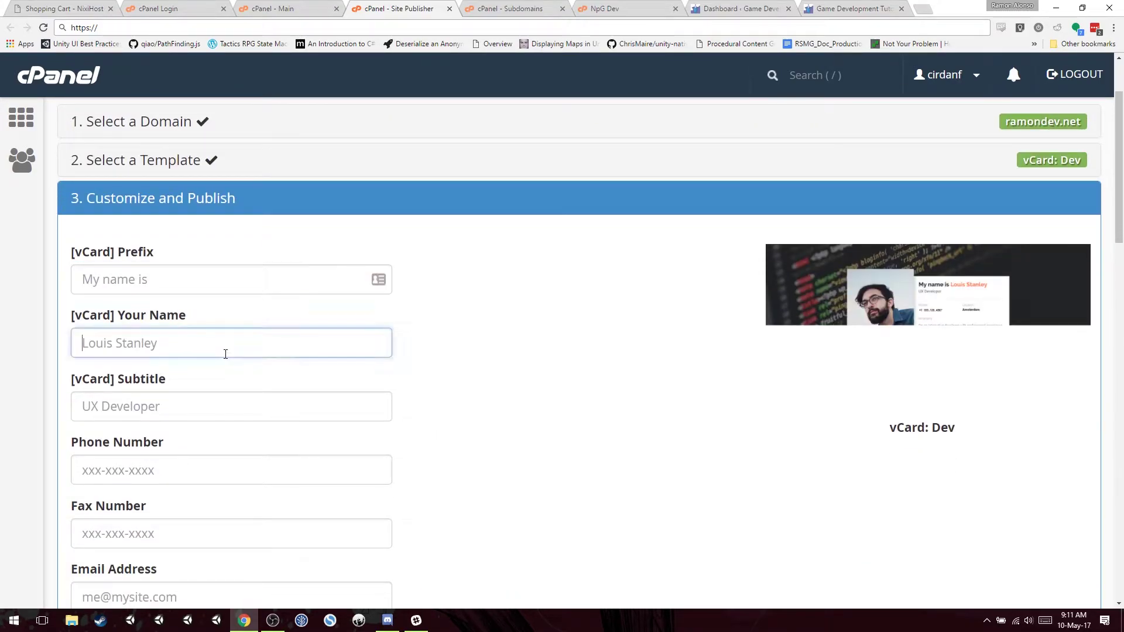
pyautogui.click(244, 287)
pyautogui.scroll(-1, 462, 427)
pyautogui.scroll(-1, 461, 427)
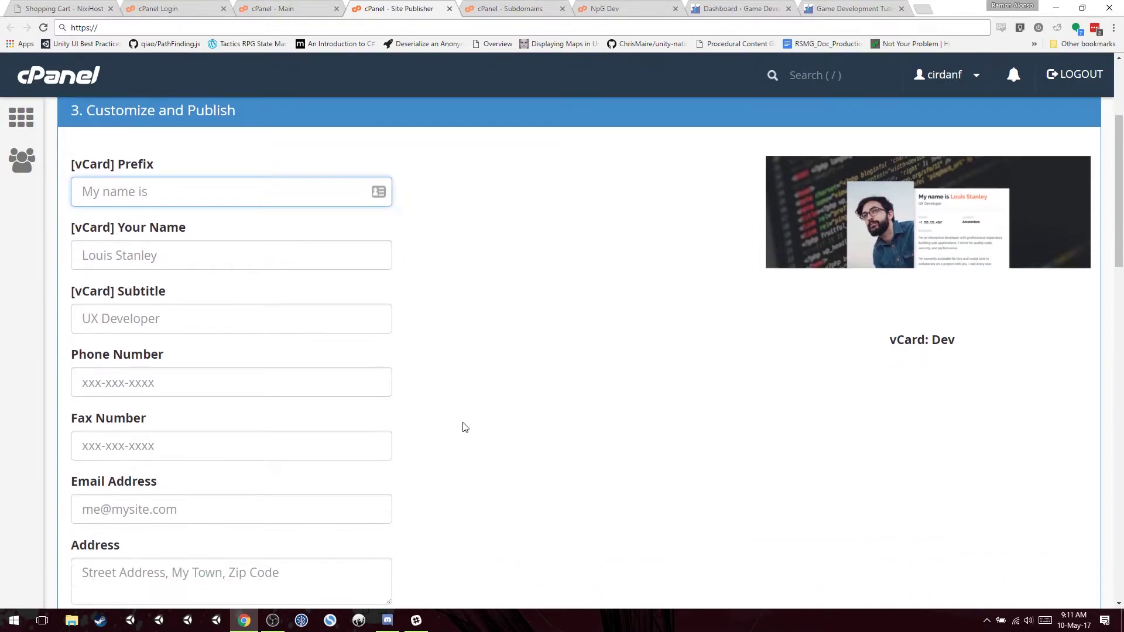
pyautogui.click(197, 295)
pyautogui.scroll(-8, 351, 464)
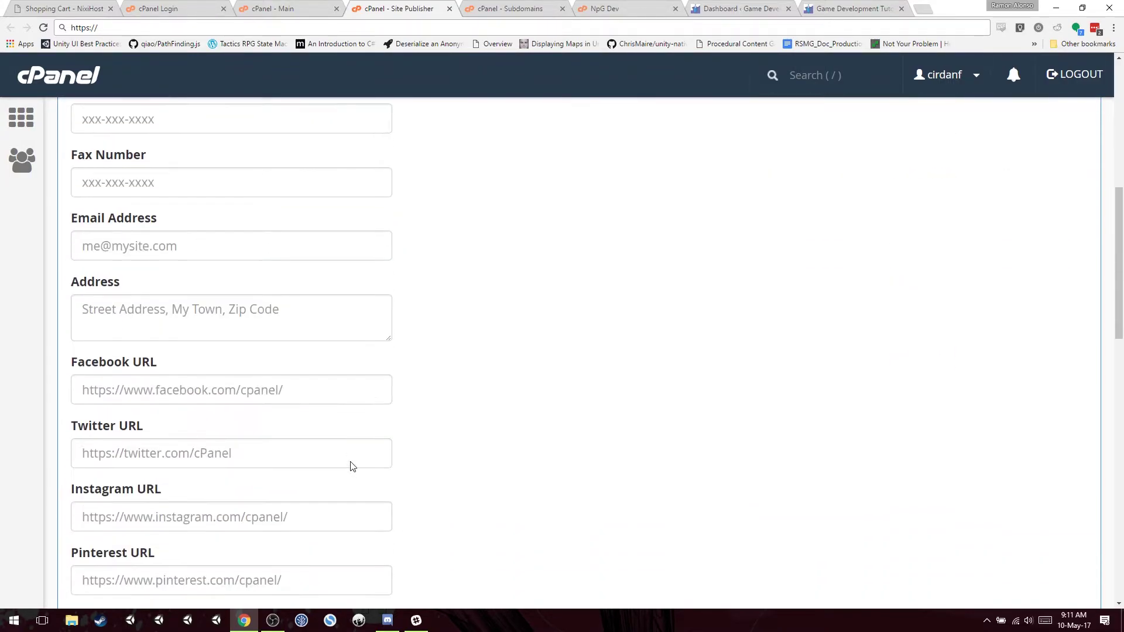
pyautogui.scroll(-11, 352, 462)
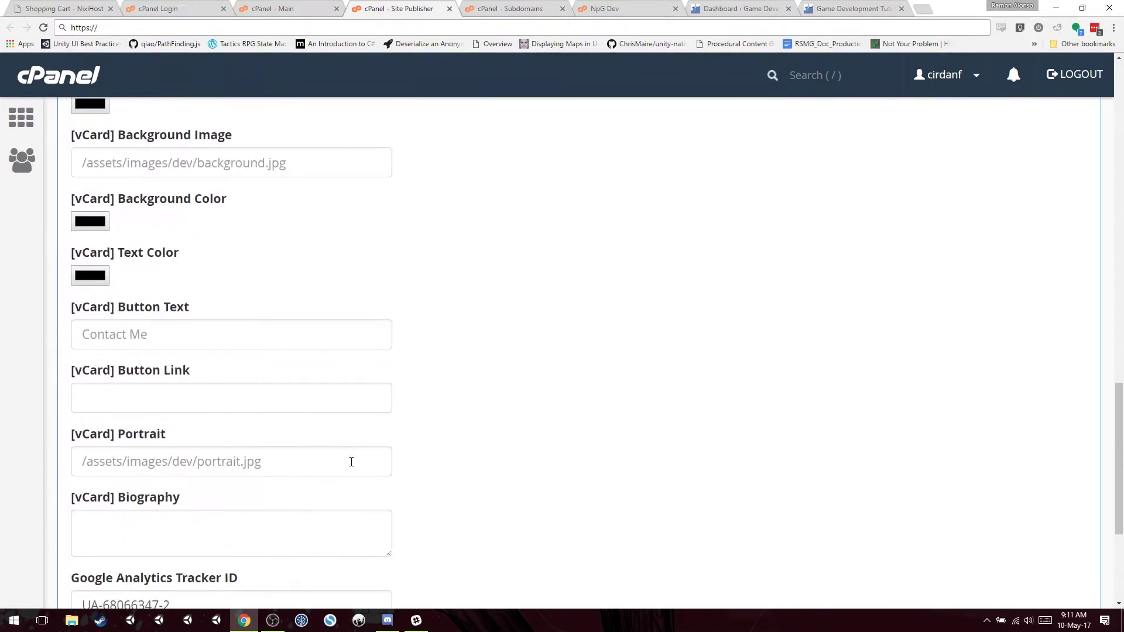
pyautogui.scroll(-2, 353, 466)
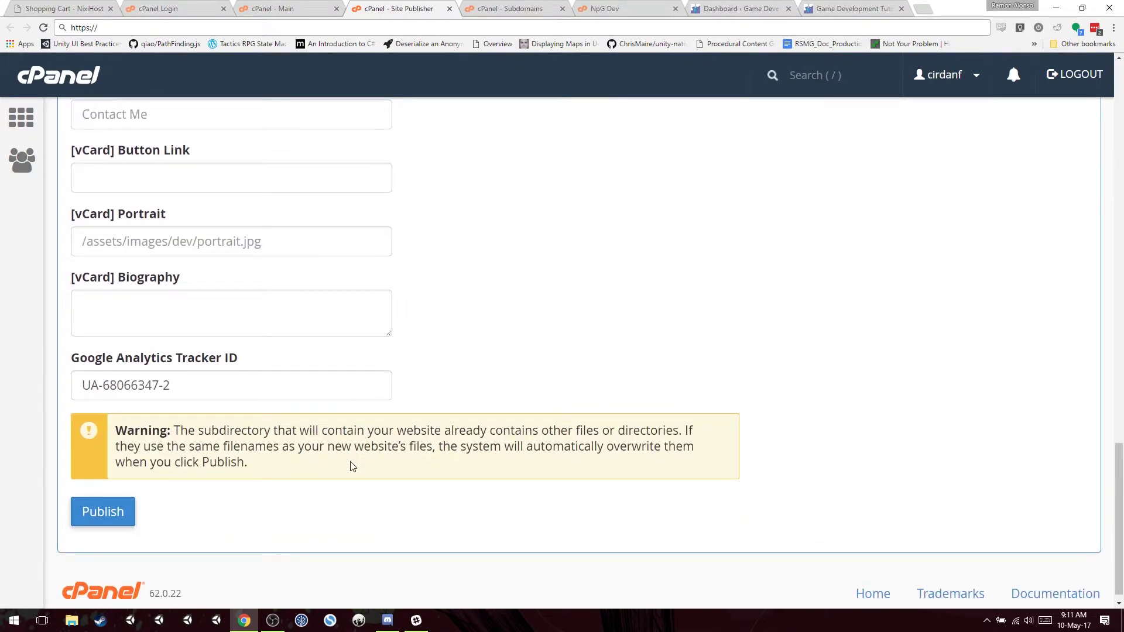
pyautogui.scroll(-1, 352, 467)
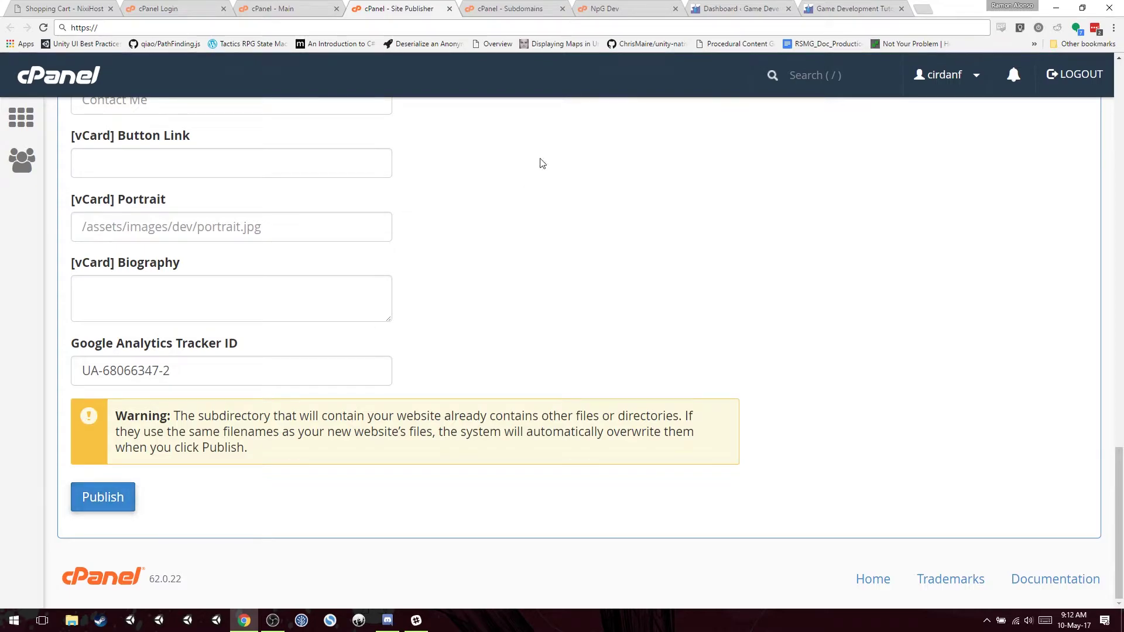
pyautogui.scroll(3, 518, 204)
pyautogui.scroll(-3, 410, 391)
pyautogui.scroll(15, 464, 456)
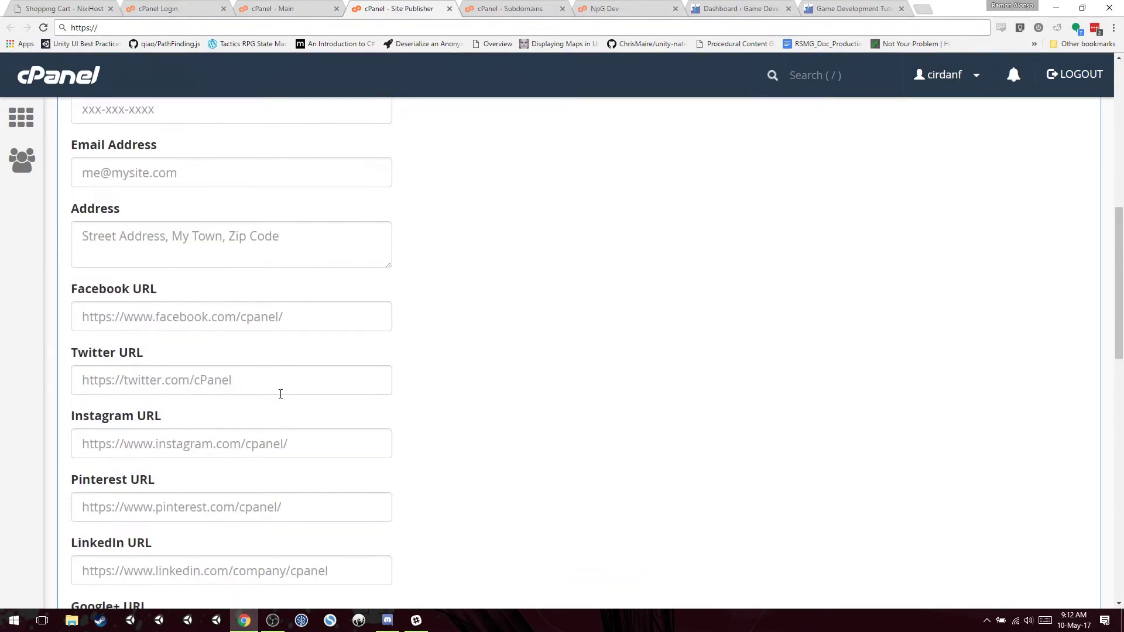
pyautogui.scroll(2, 400, 480)
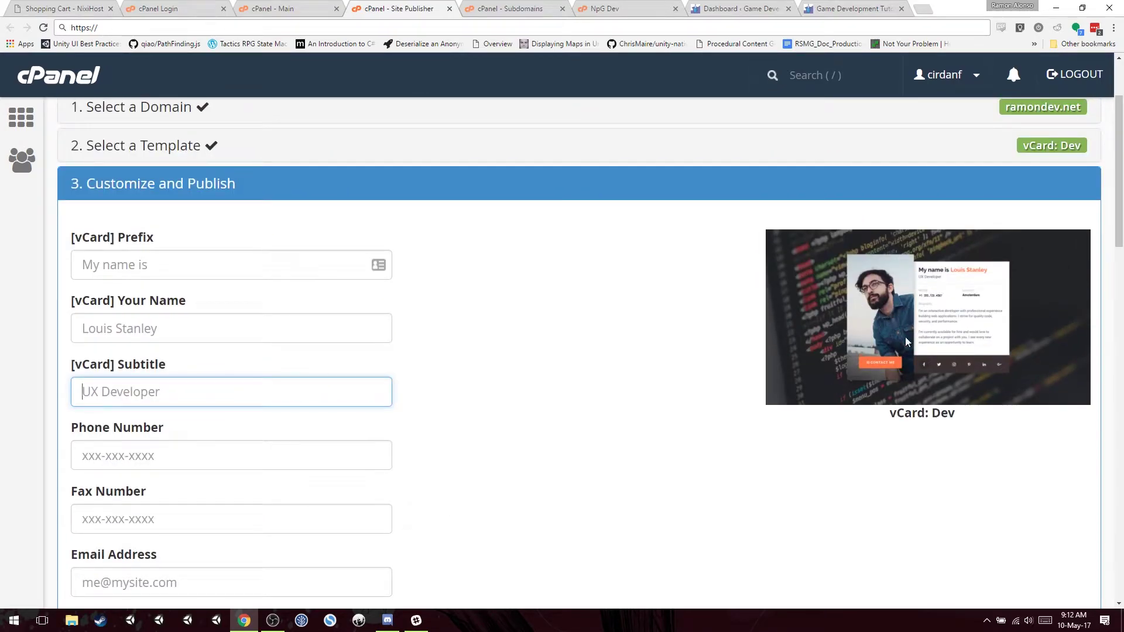
pyautogui.click(617, 8)
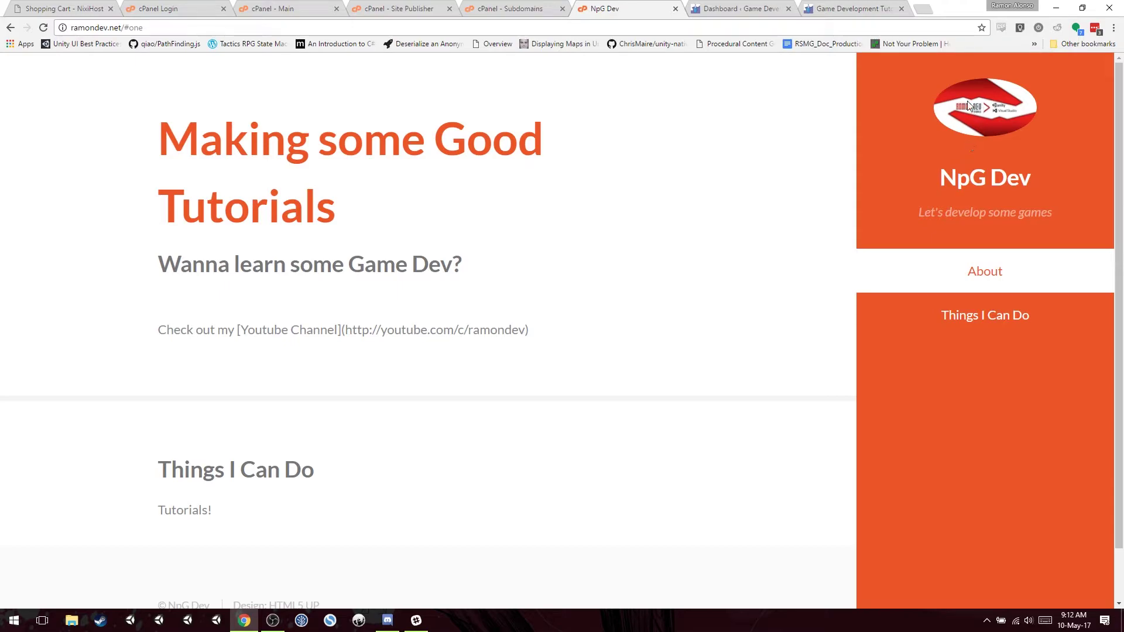
pyautogui.moveTo(129, 142); pyautogui.dragTo(321, 214)
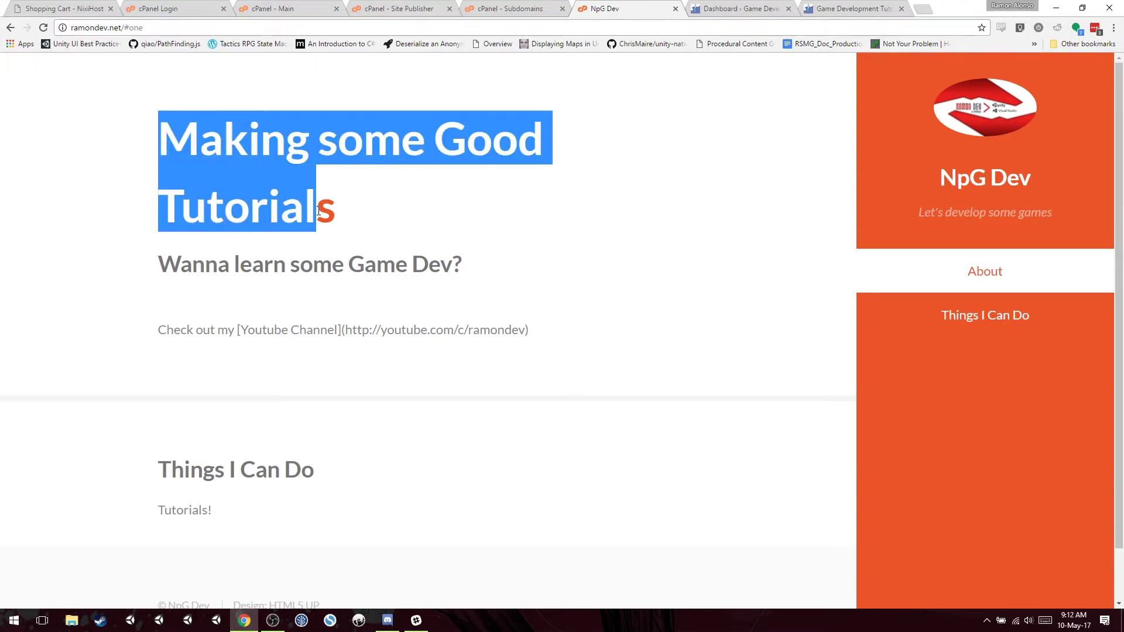
pyautogui.click(303, 224)
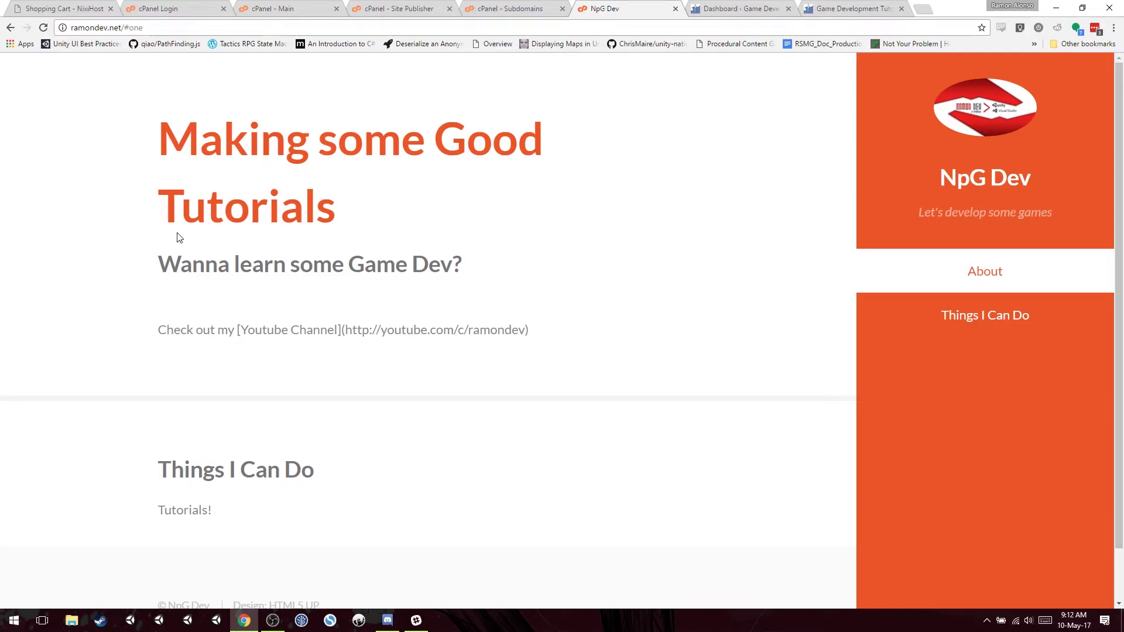
pyautogui.click(386, 8)
# - Enter the site owner's full name in the vCard Your Name field
pyautogui.scroll(-3, 219, 463)
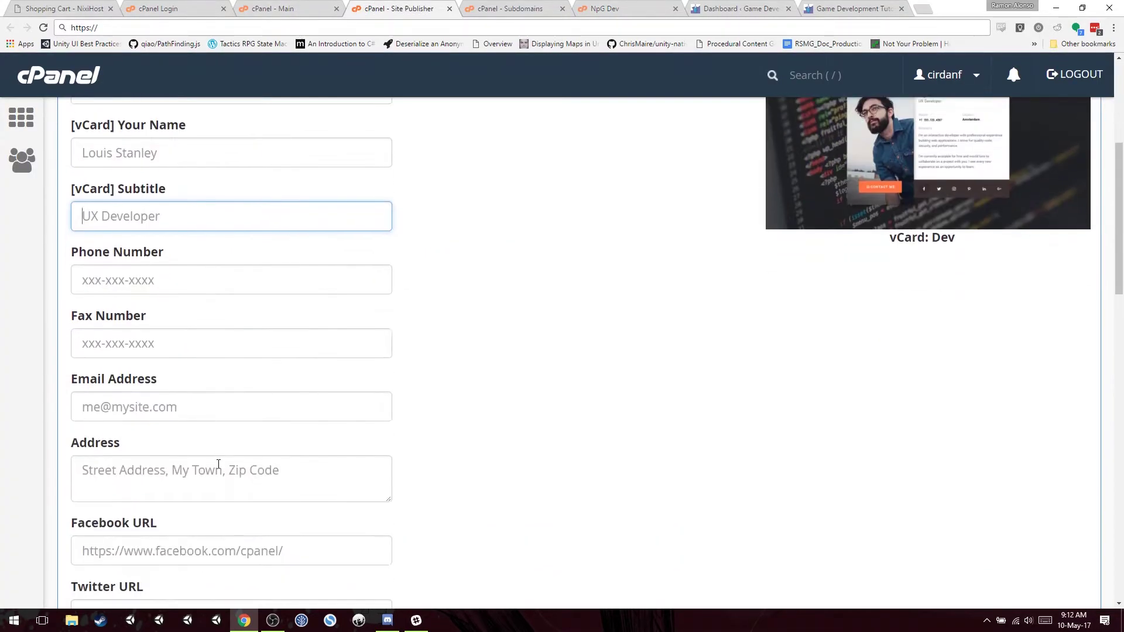
pyautogui.scroll(-10, 219, 464)
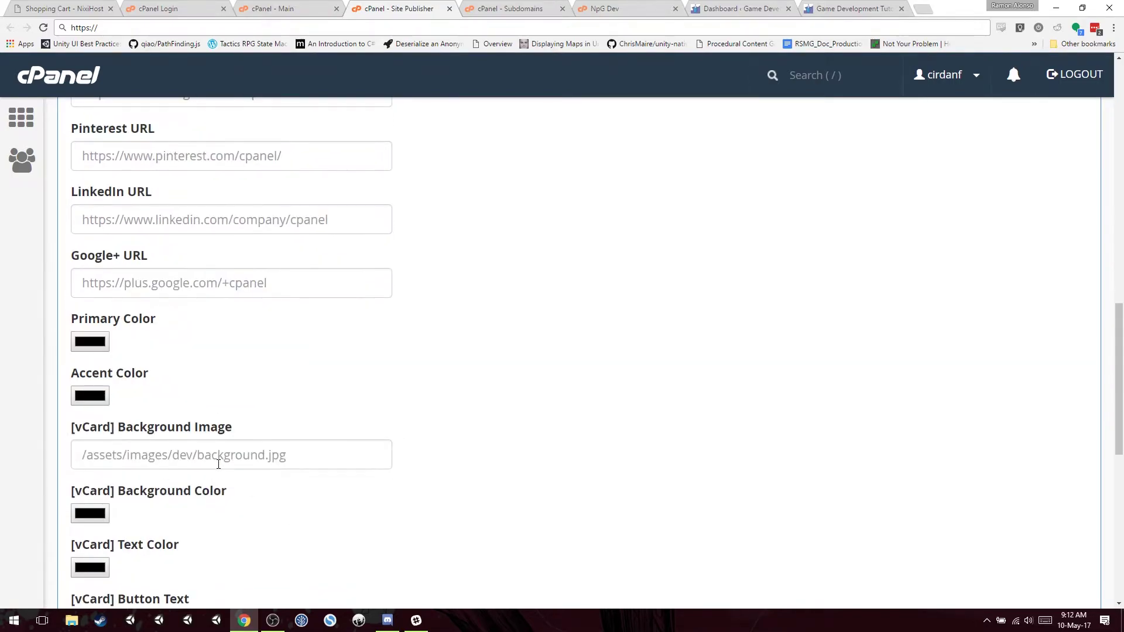
pyautogui.scroll(11, 218, 463)
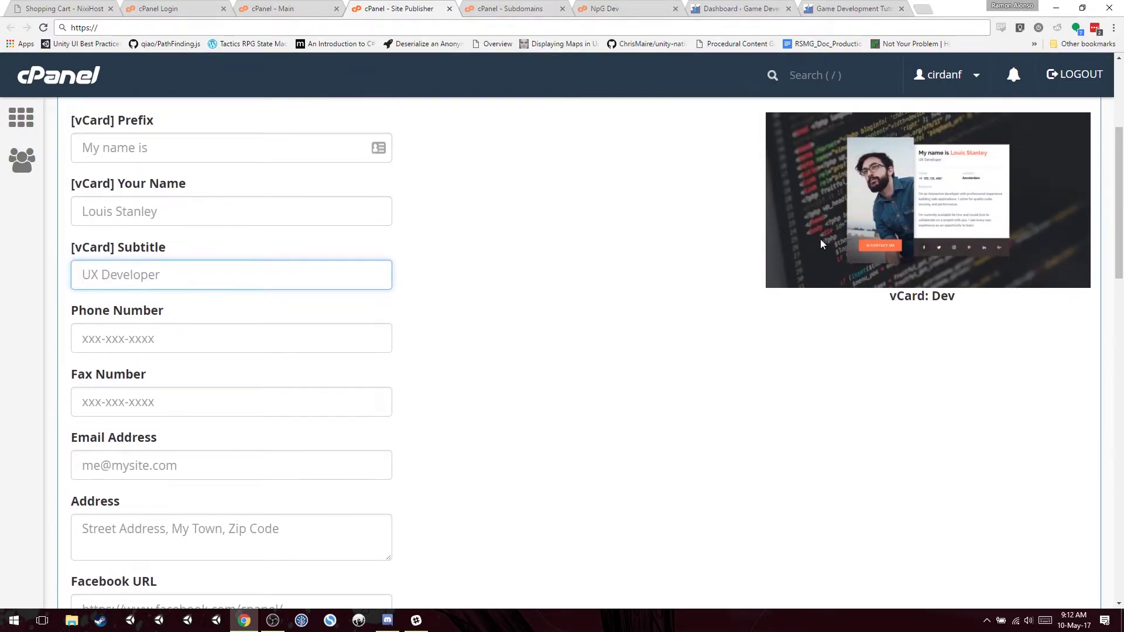
pyautogui.click(203, 213)
pyautogui.write('RA')
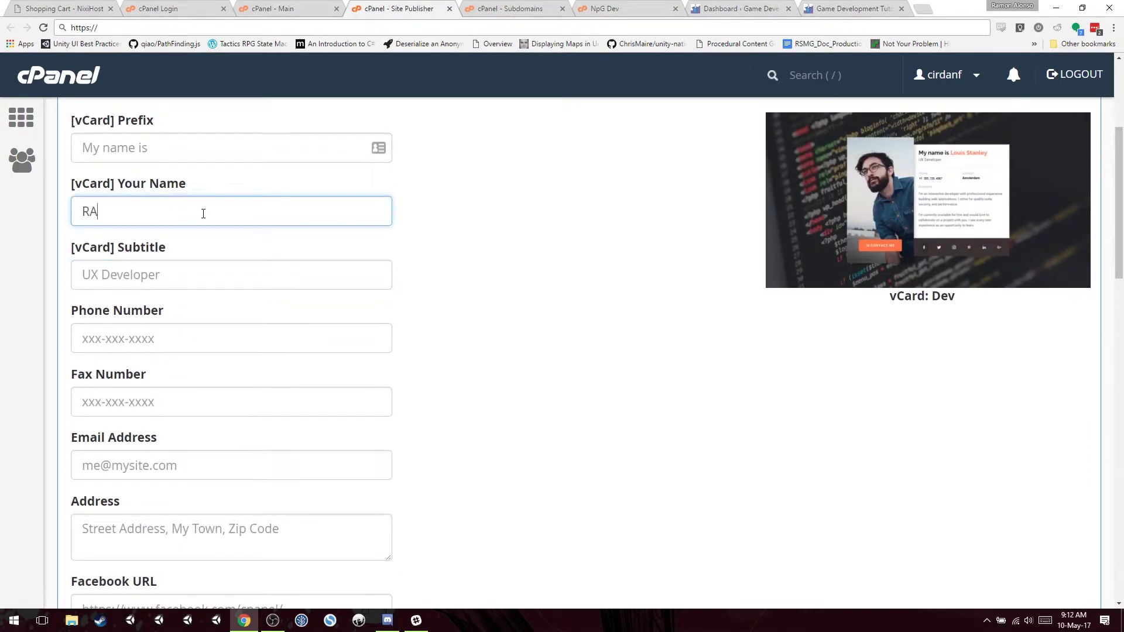
pyautogui.write('amon Lopez')
pyautogui.scroll(-11, 333, 439)
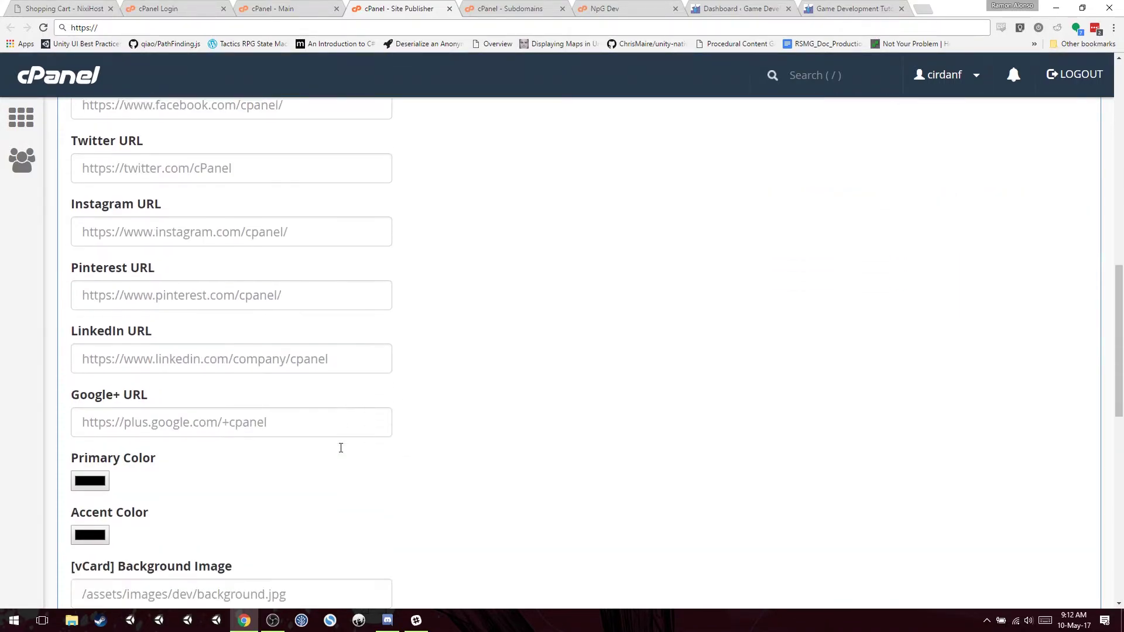
# - Set Primary Color to a purple shade from the spectrum and confirm it
pyautogui.click(90, 341)
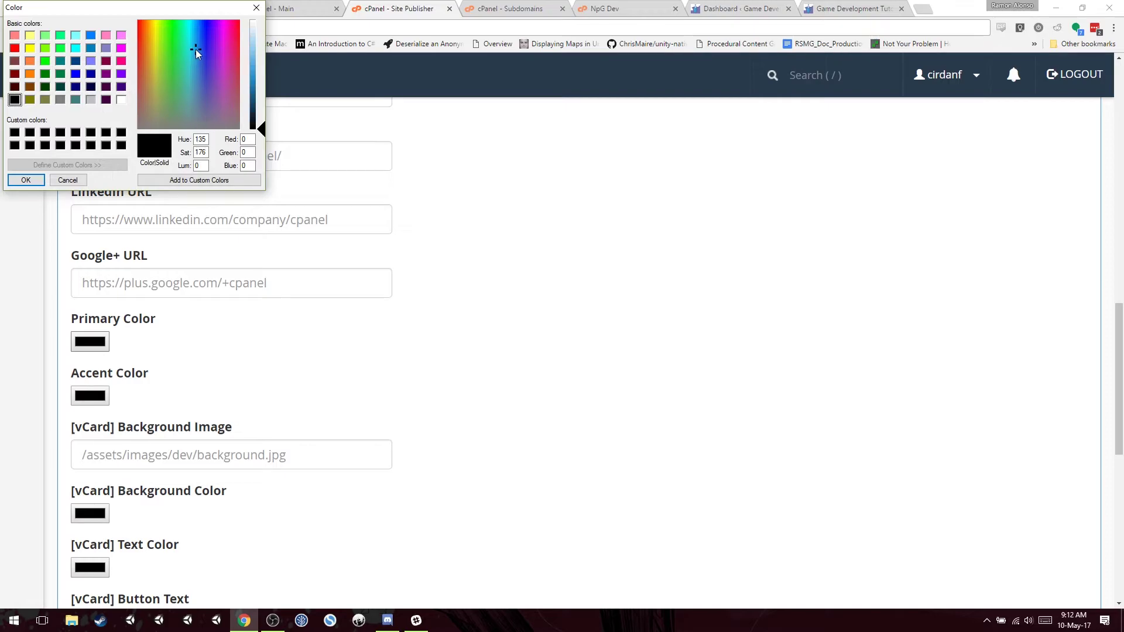
pyautogui.click(252, 65)
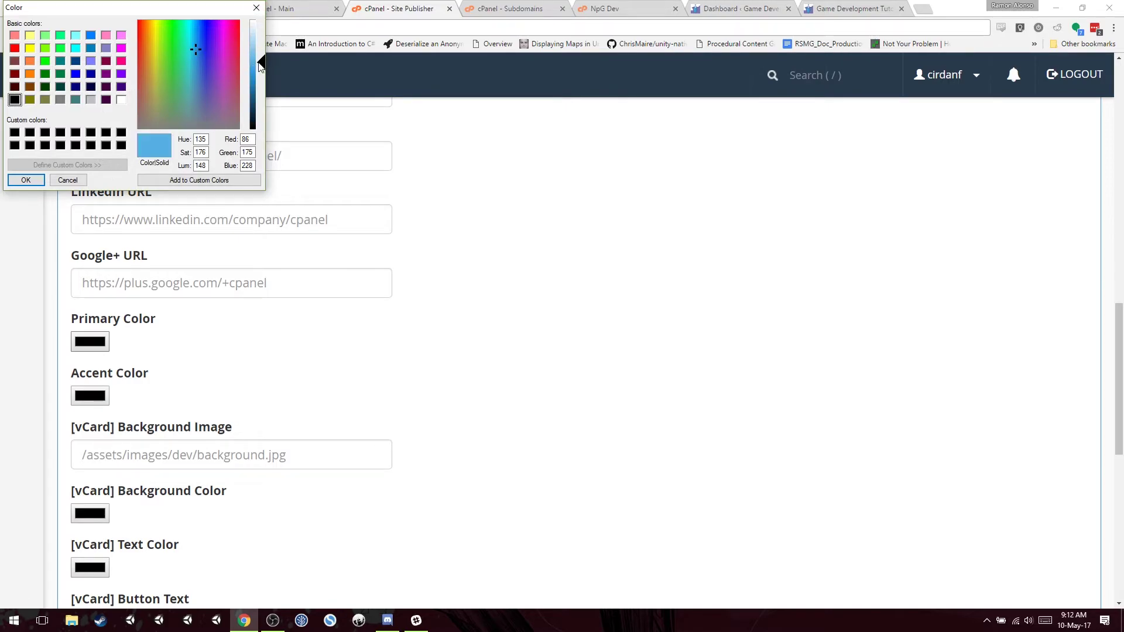
pyautogui.click(255, 8)
pyautogui.click(90, 342)
pyautogui.click(226, 65)
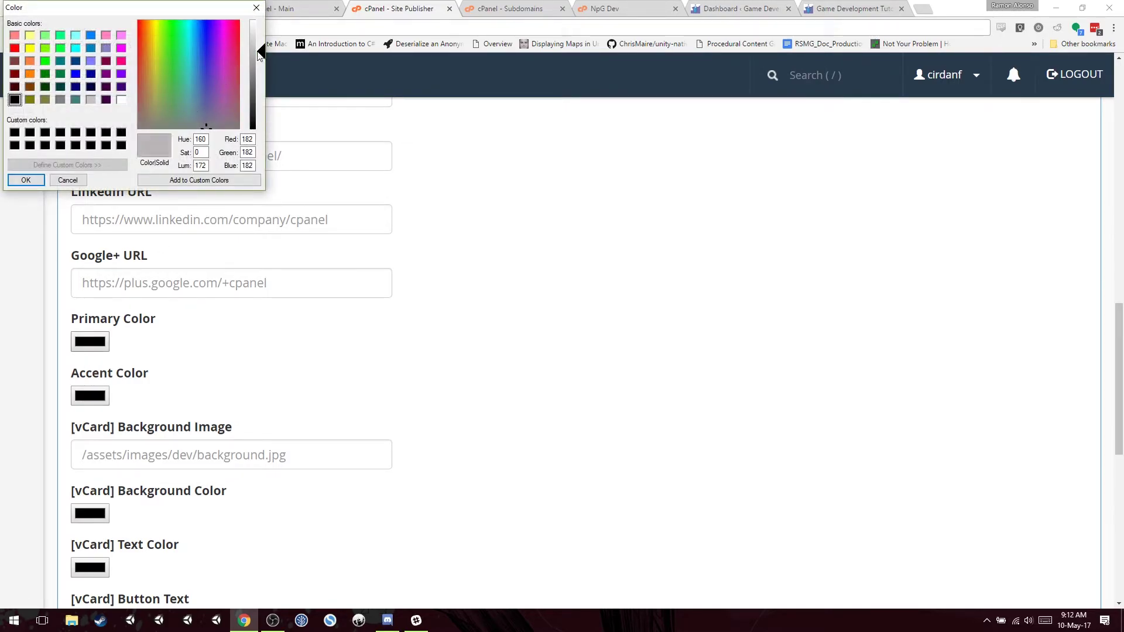
pyautogui.click(233, 52)
pyautogui.moveTo(234, 51); pyautogui.dragTo(210, 51)
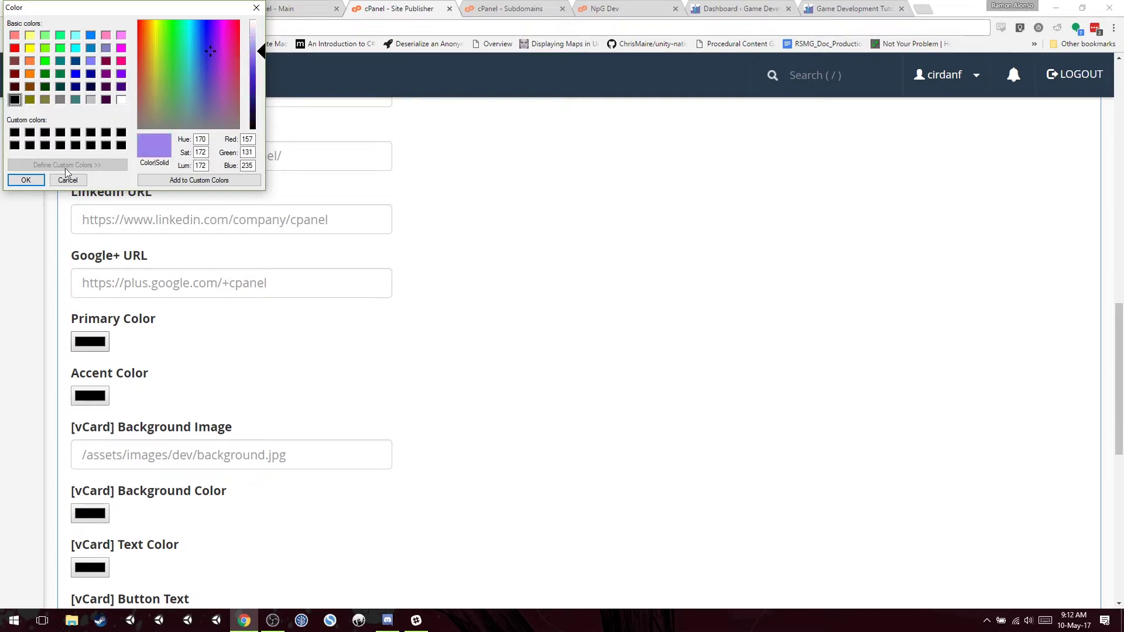
pyautogui.click(26, 180)
pyautogui.scroll(-9, 35, 410)
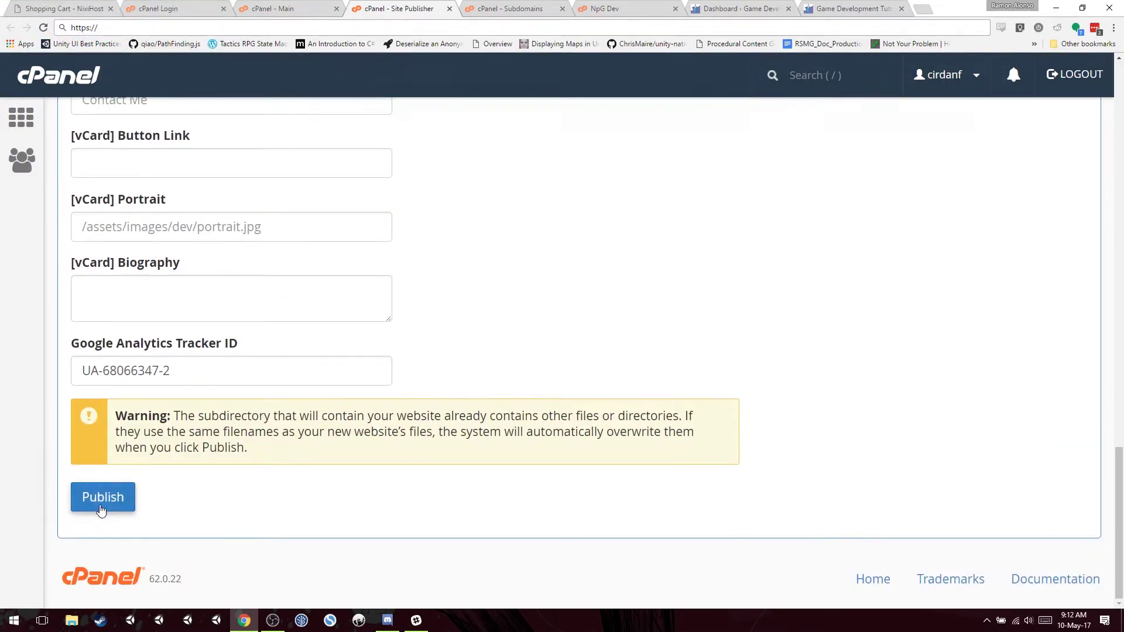
# - Publish the customized vCard: Dev site to ramondev.net
pyautogui.click(101, 508)
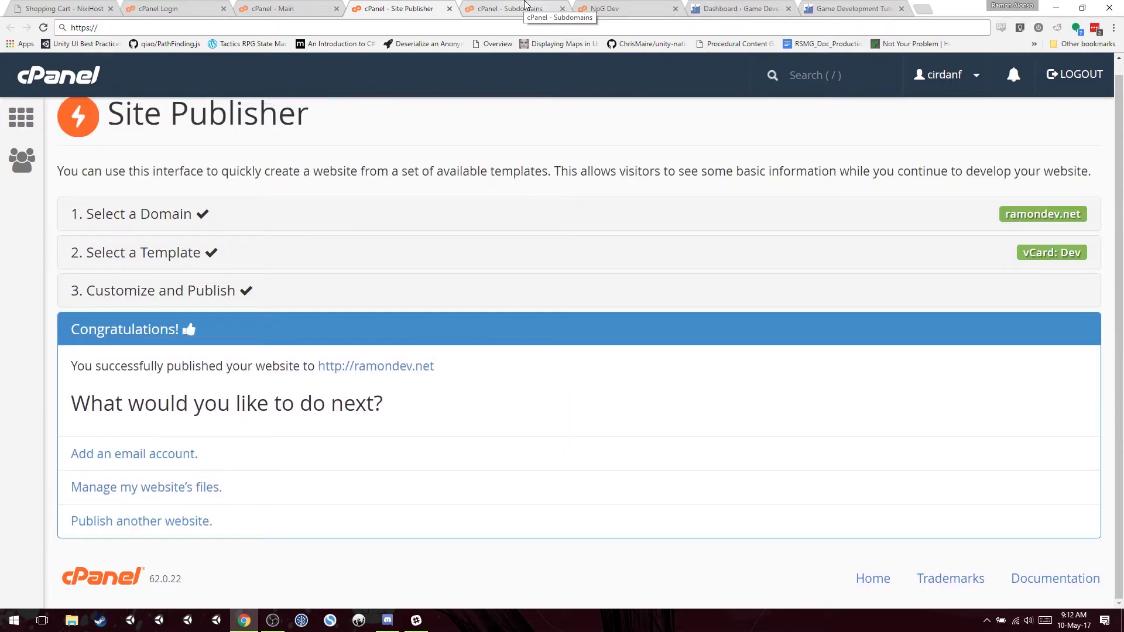
# - Reload ramondev.net to check the new vCard page and its footer, then return to Subdomains
pyautogui.click(606, 9)
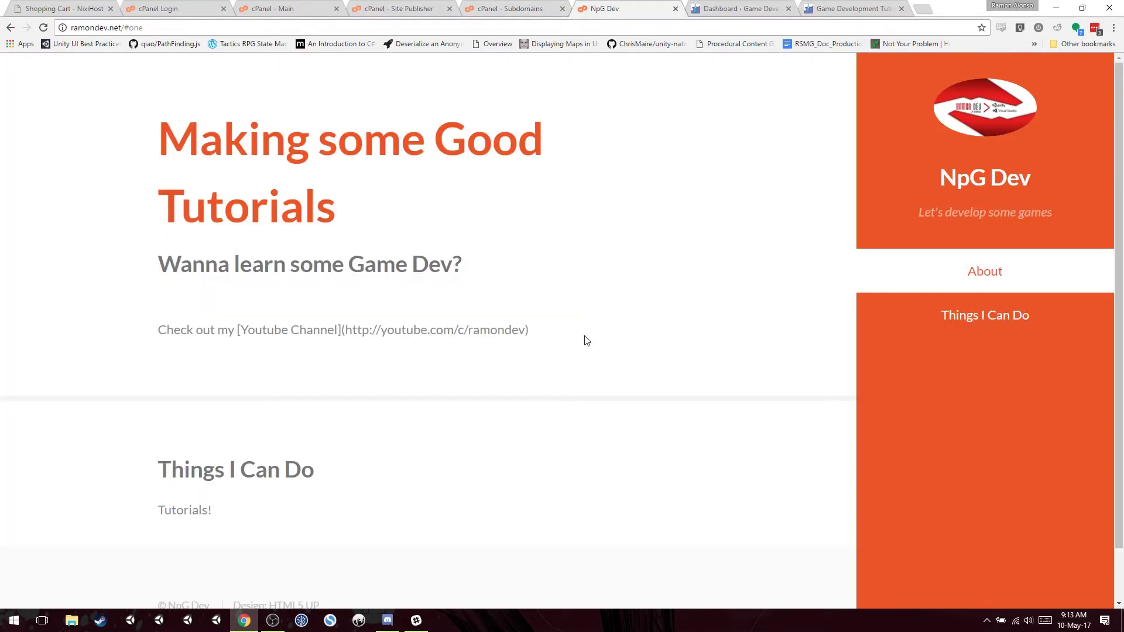
pyautogui.press('F5')
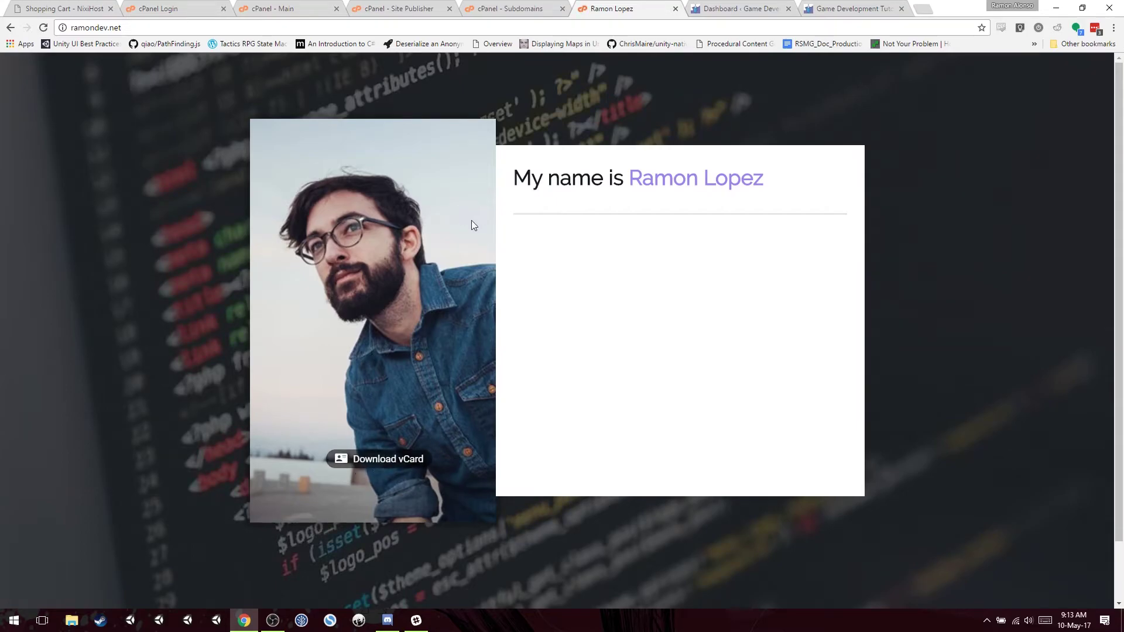
pyautogui.scroll(-1, 567, 370)
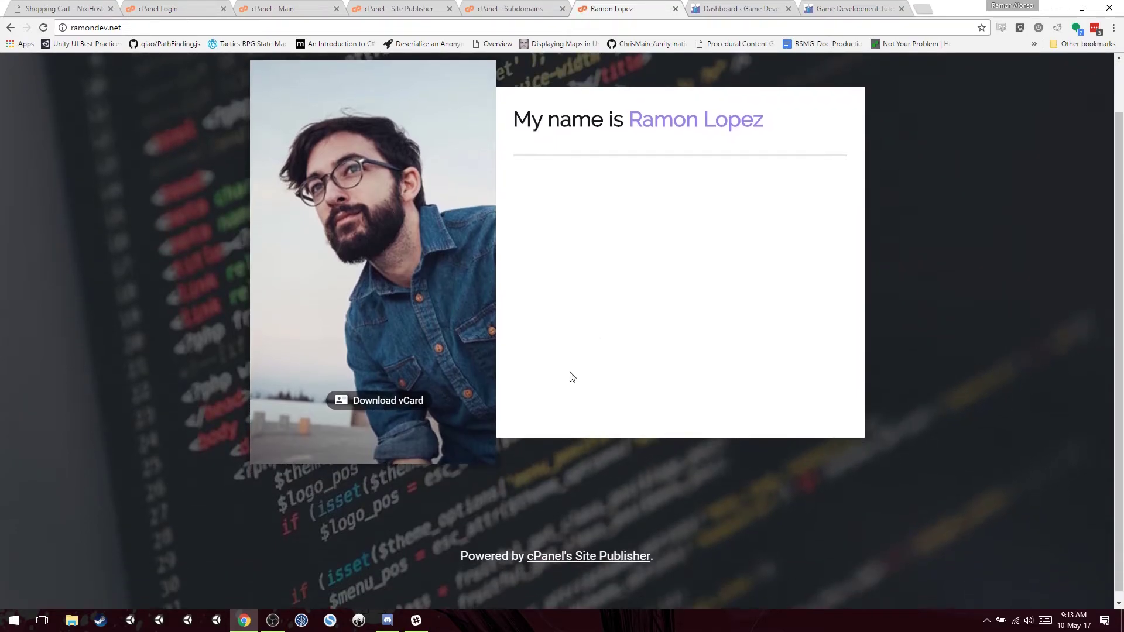
pyautogui.scroll(1, 508, 521)
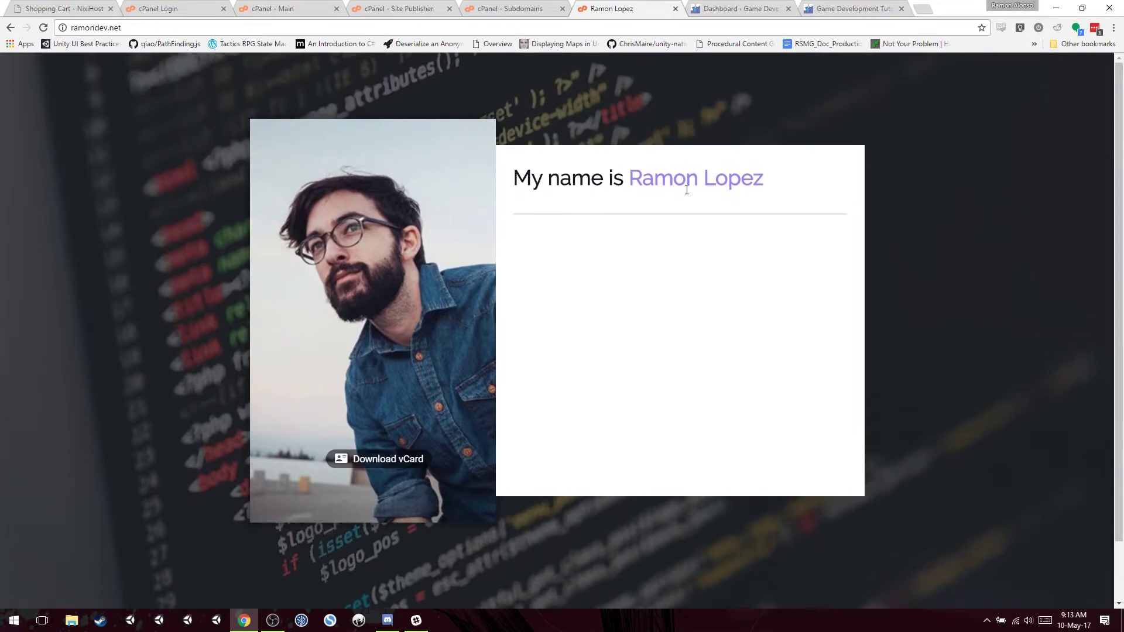
pyautogui.scroll(-1, 553, 420)
pyautogui.scroll(1, 181, 329)
pyautogui.scroll(-1, 475, 322)
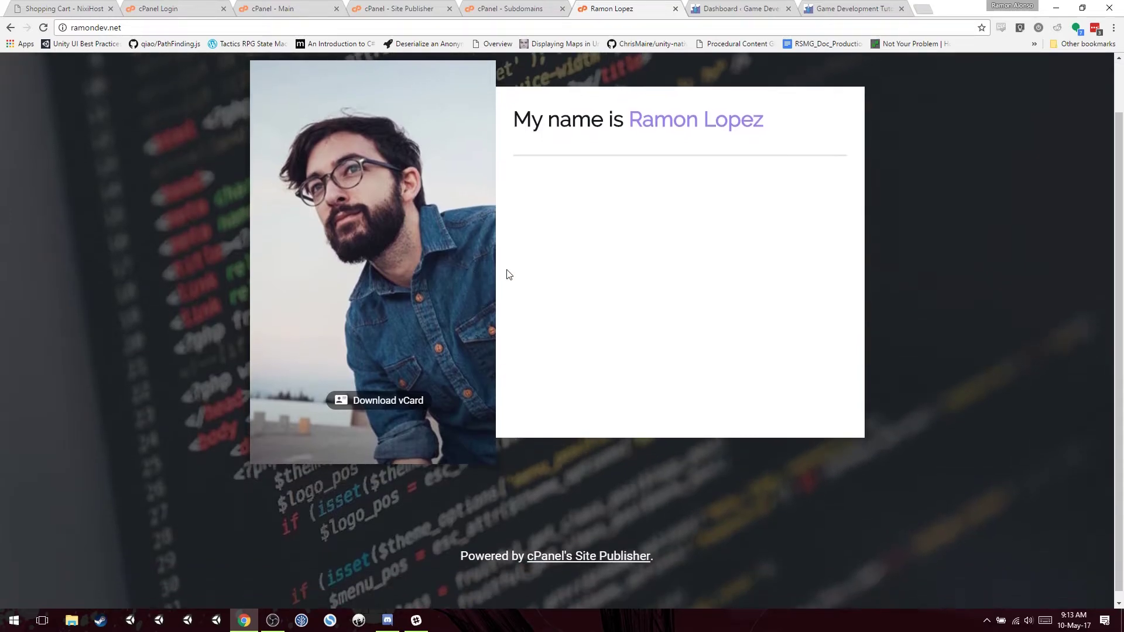
pyautogui.scroll(1, 526, 267)
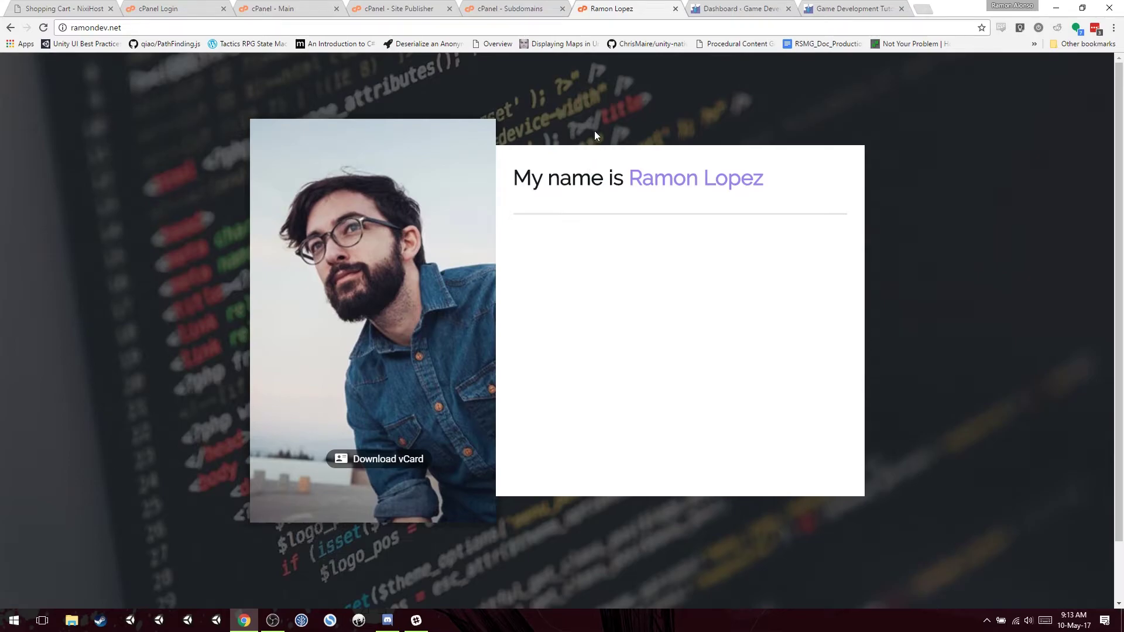
pyautogui.scroll(-1, 473, 222)
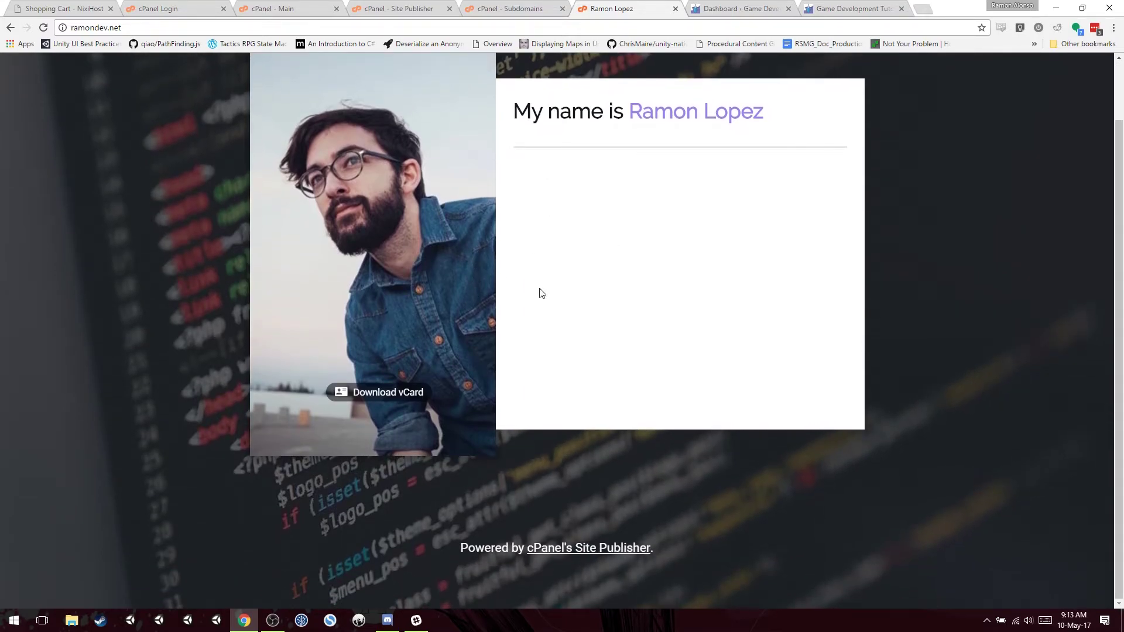
pyautogui.scroll(1, 332, 204)
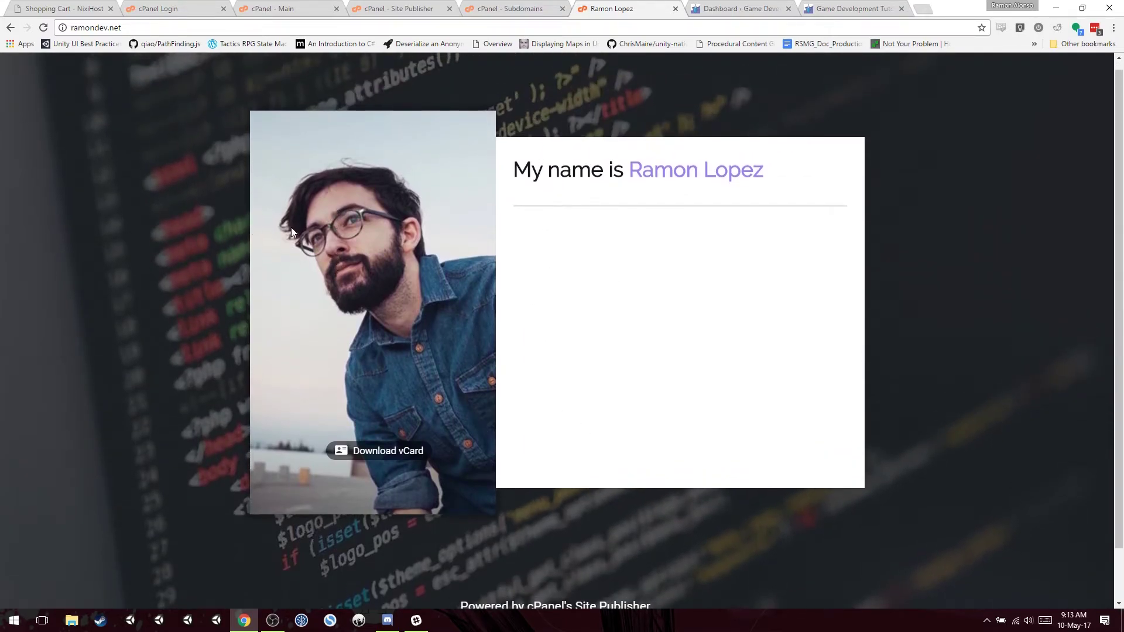
pyautogui.click(522, 7)
# - Check the published ramondev.net page and the Game Development Tutorials site's address
pyautogui.scroll(1, 557, 261)
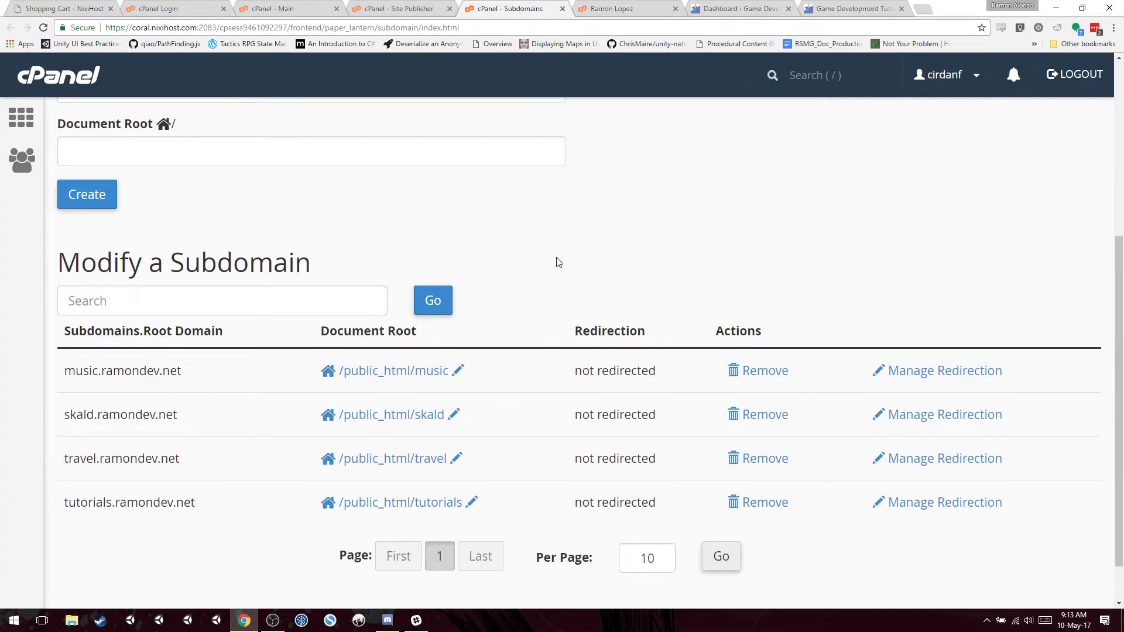
pyautogui.scroll(5, 557, 261)
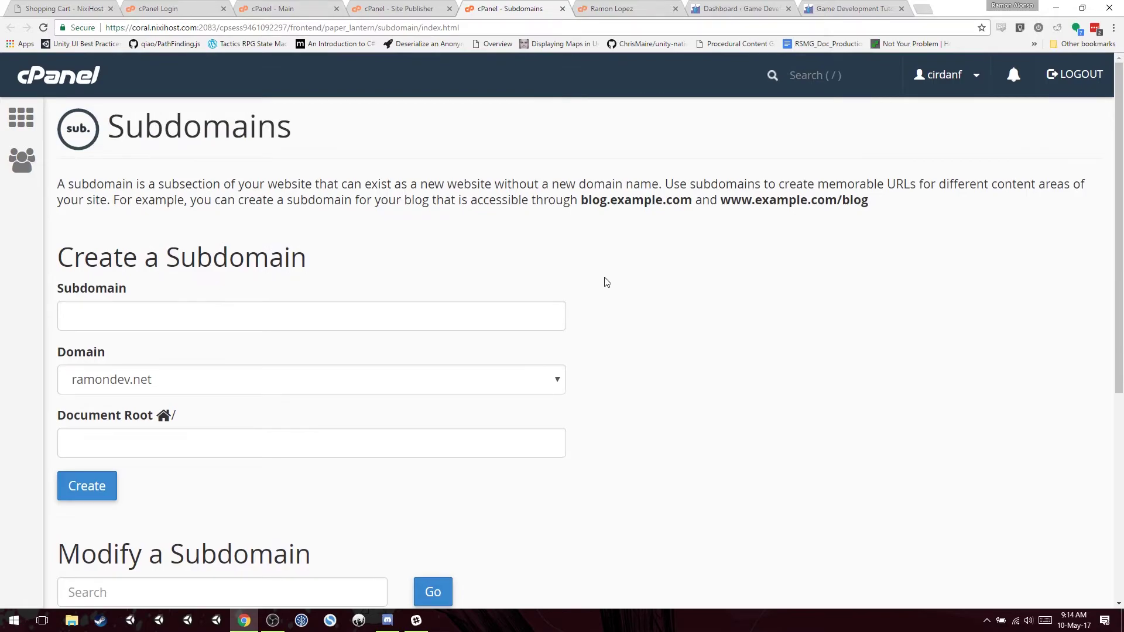
pyautogui.scroll(-2, 603, 281)
pyautogui.scroll(2, 603, 281)
pyautogui.click(633, 13)
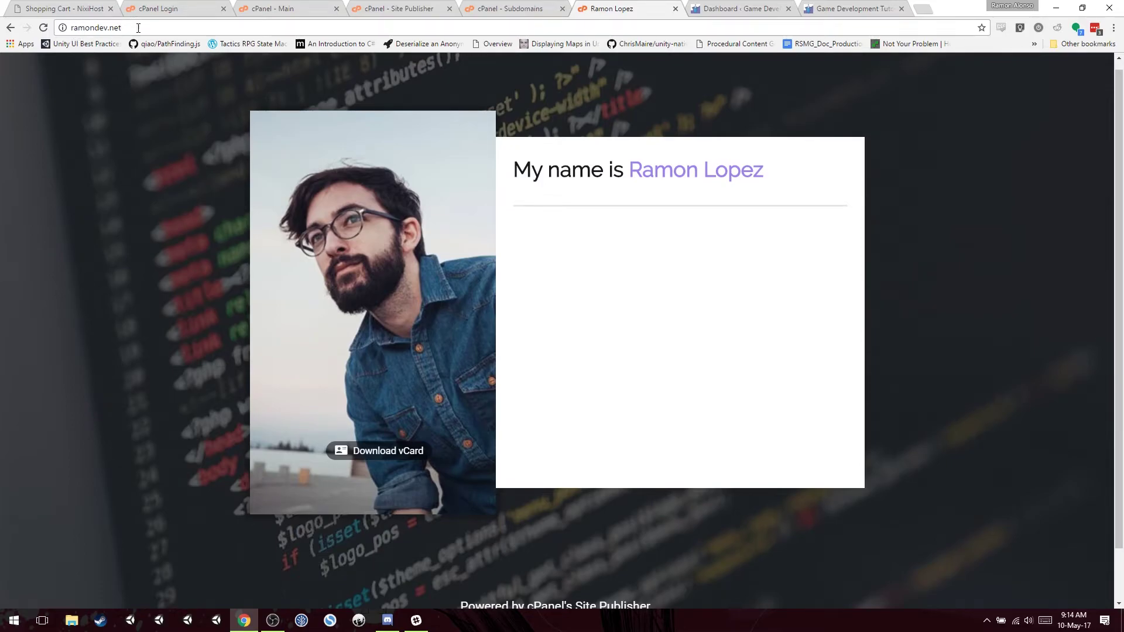
pyautogui.hotkey('ctrl', '9')
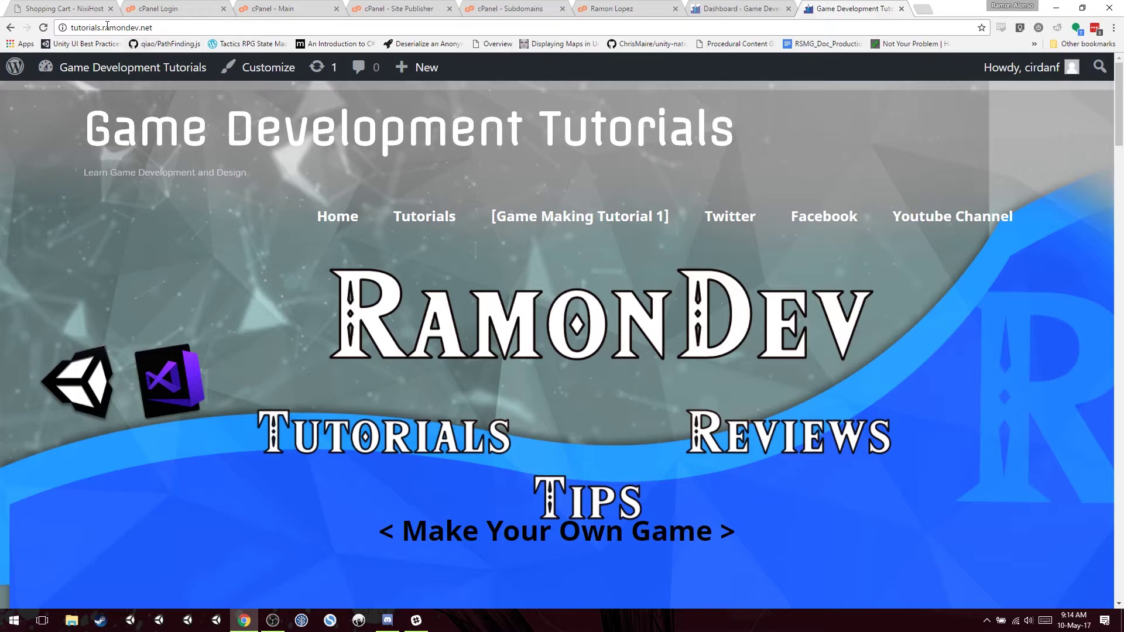
pyautogui.click(92, 26)
pyautogui.click(279, 25)
# - In the Subdomains list, highlight the tutorials.ramondev.net subdomain entry
pyautogui.click(526, 7)
pyautogui.scroll(-6, 228, 408)
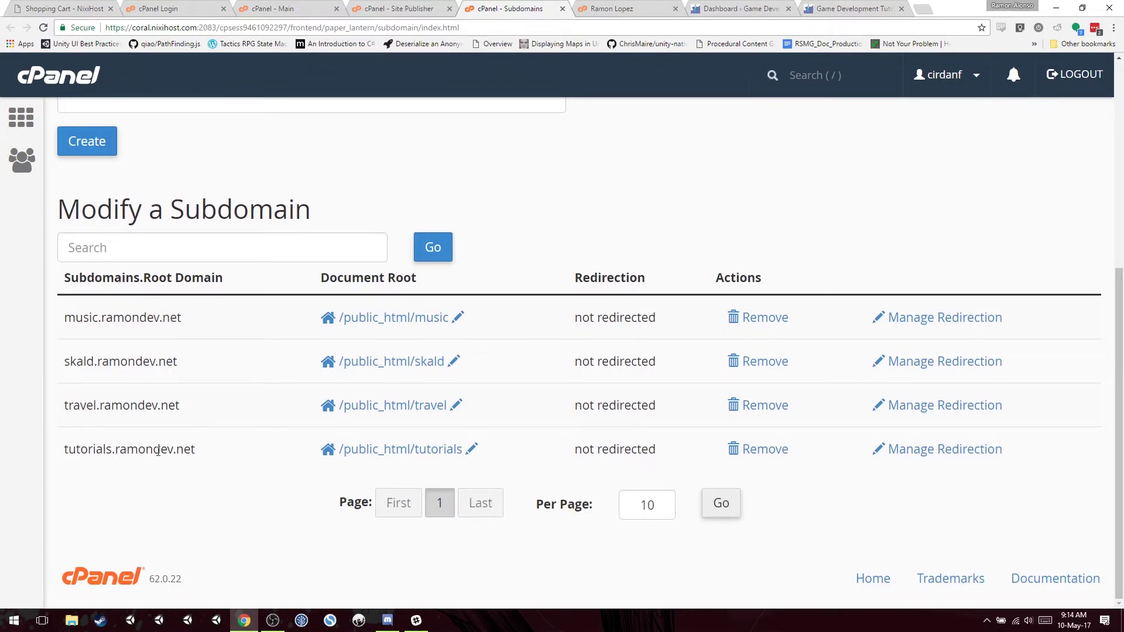
pyautogui.tripleClick(159, 450)
pyautogui.click(150, 493)
pyautogui.doubleClick(122, 451)
pyautogui.click(123, 452)
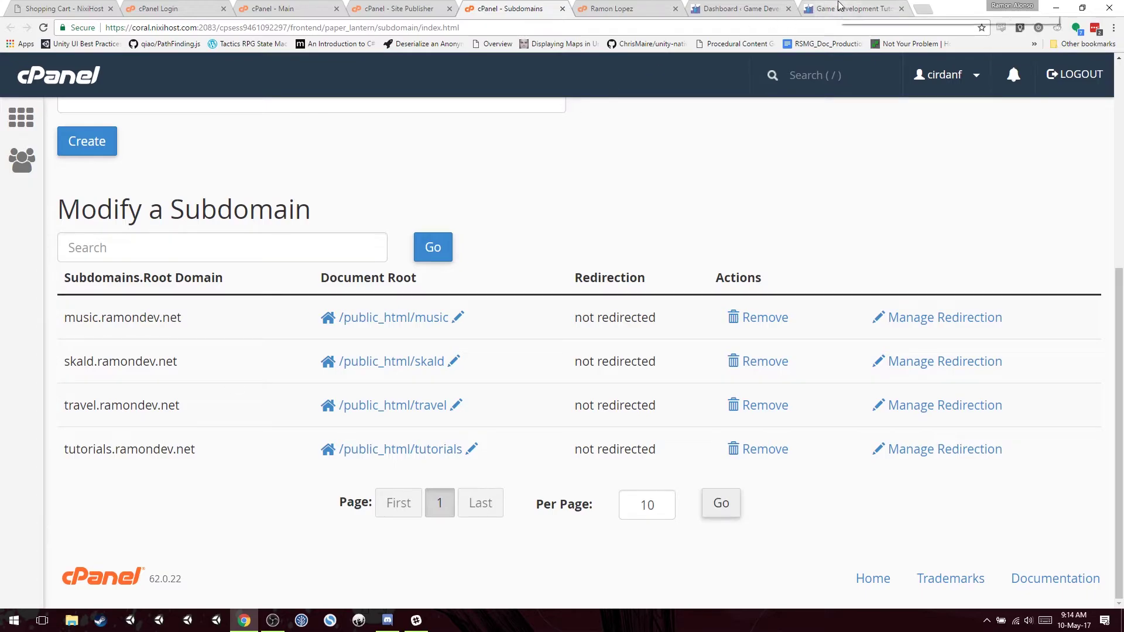
# - Look over the Subdomain and Document Root fields, then move to the main cPanel tab
pyautogui.scroll(4, 240, 386)
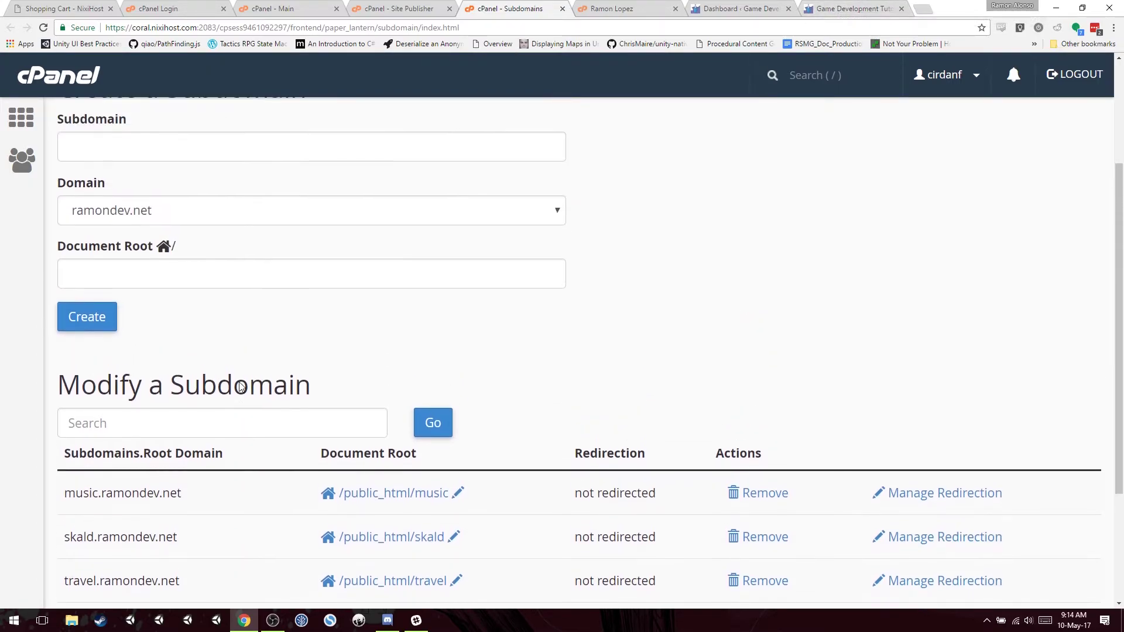
pyautogui.click(199, 331)
pyautogui.click(686, 381)
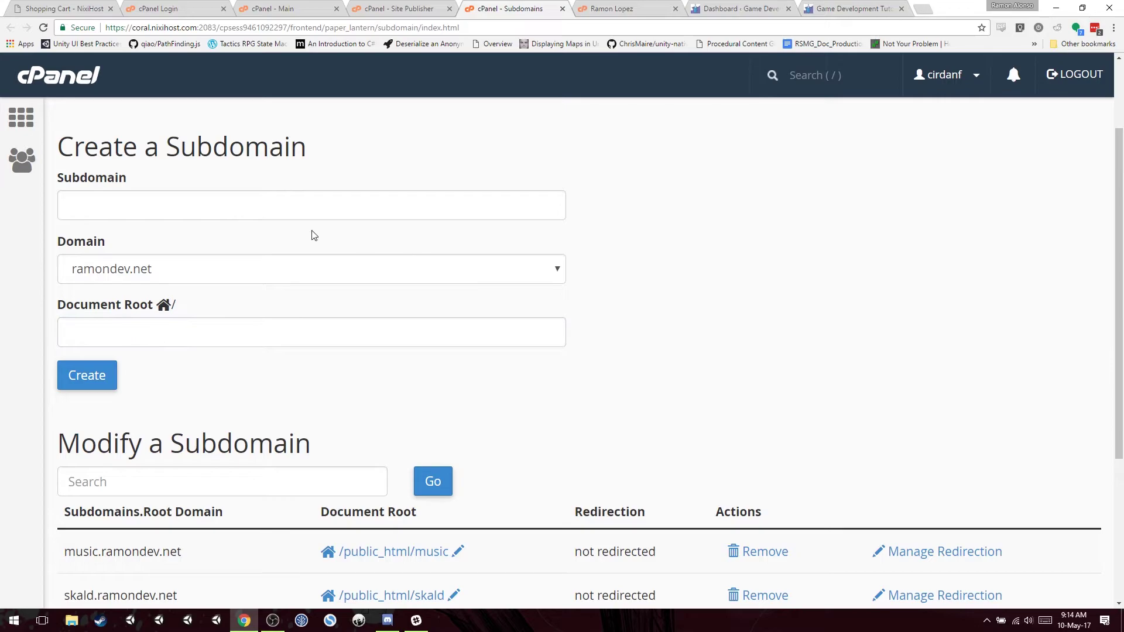
pyautogui.click(311, 204)
pyautogui.click(390, 342)
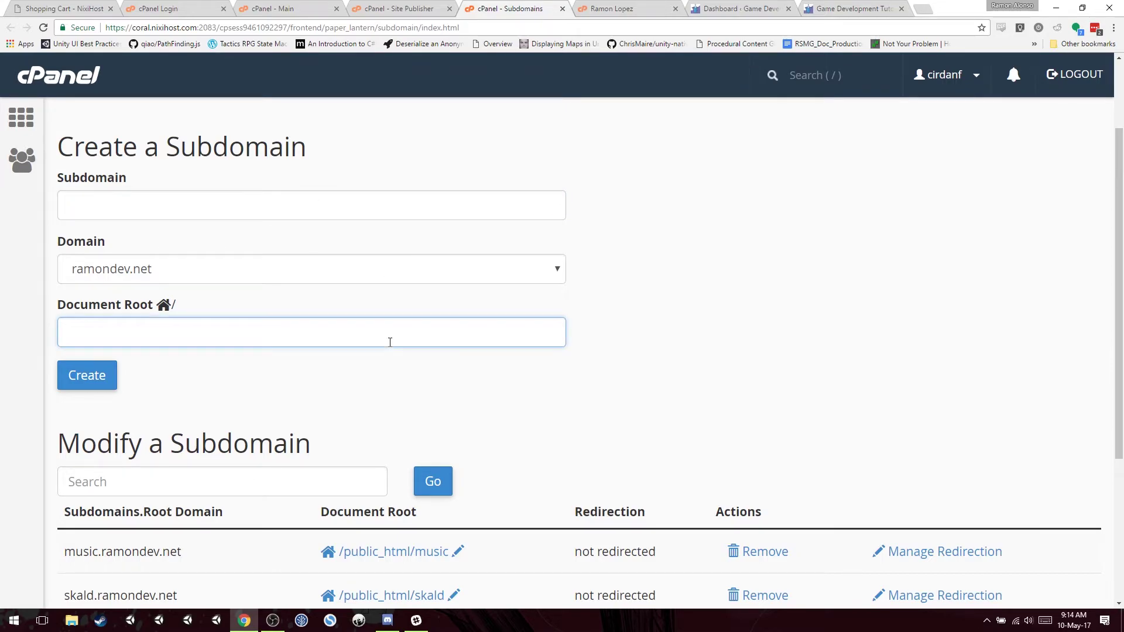
pyautogui.click(770, 274)
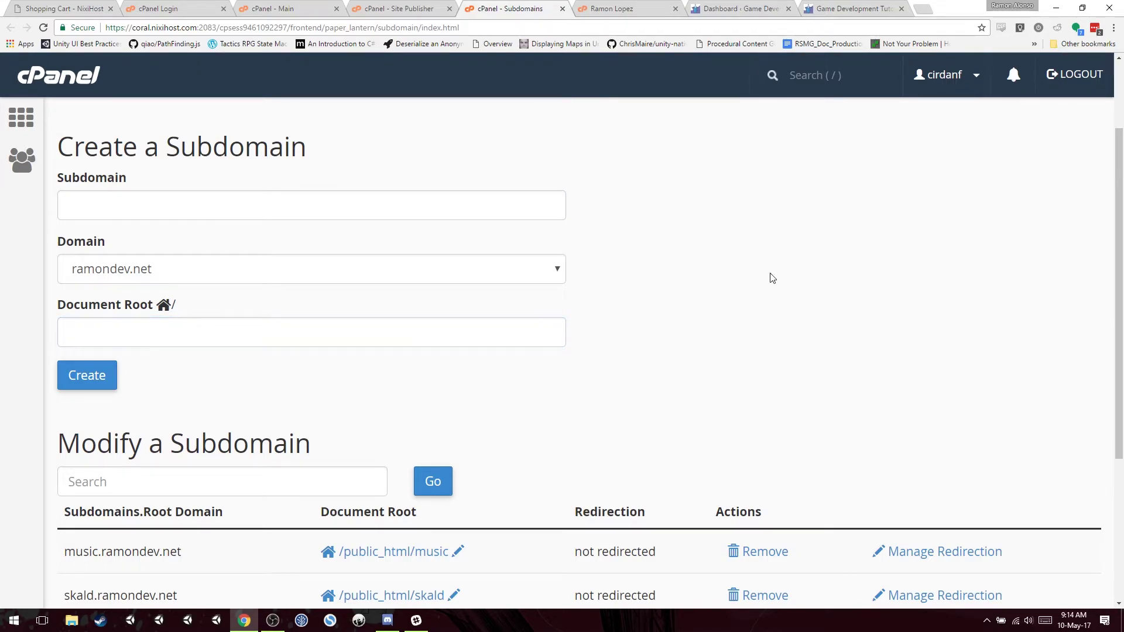
pyautogui.click(440, 6)
# - Scroll the cPanel dashboard down to Software and launch Softaculous Apps Installer
pyautogui.click(303, 7)
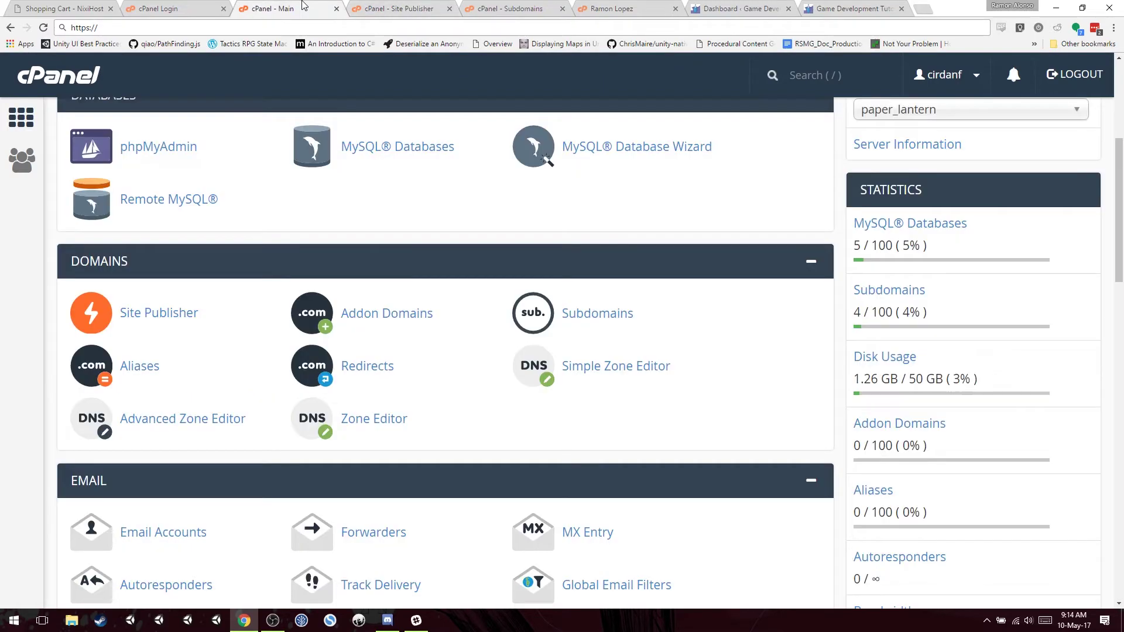
pyautogui.scroll(-7, 231, 465)
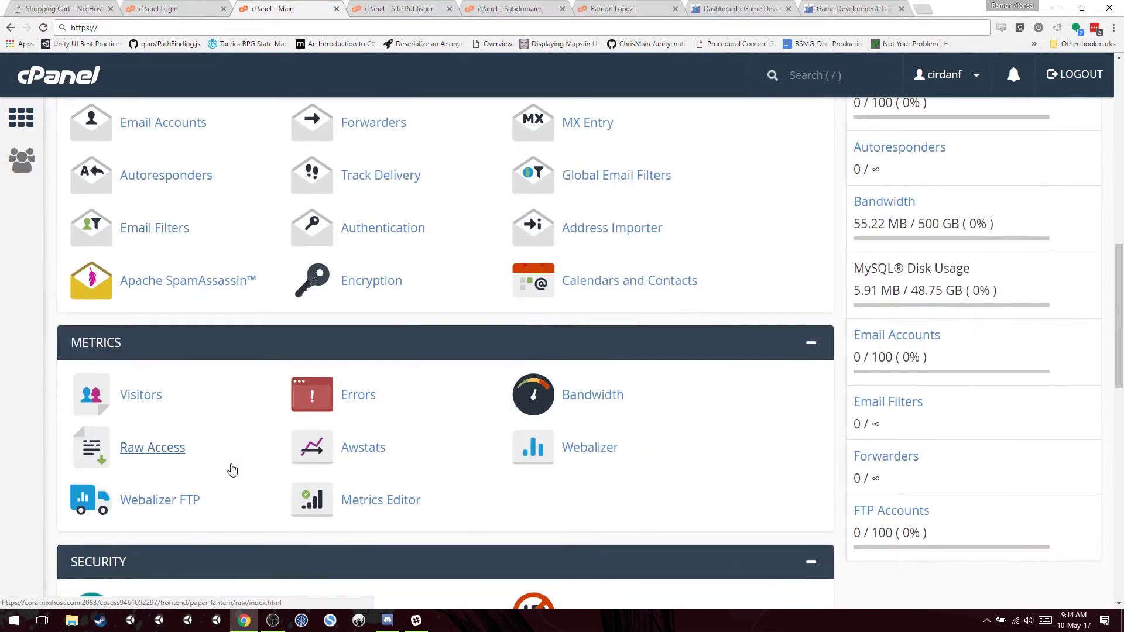
pyautogui.scroll(-7, 231, 469)
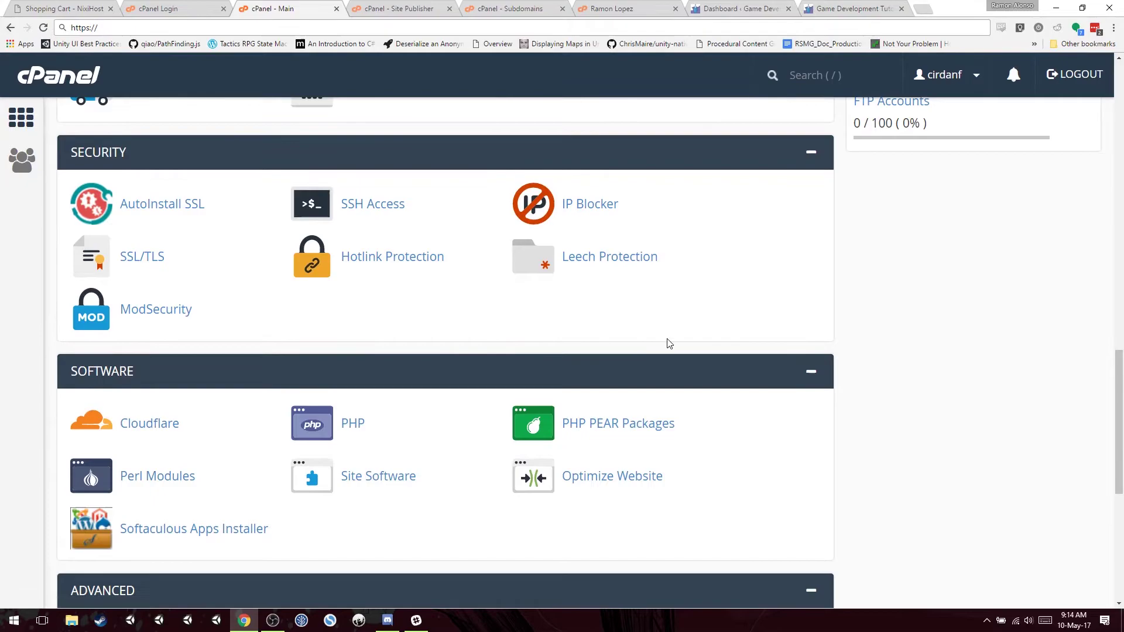
pyautogui.scroll(-2, 923, 395)
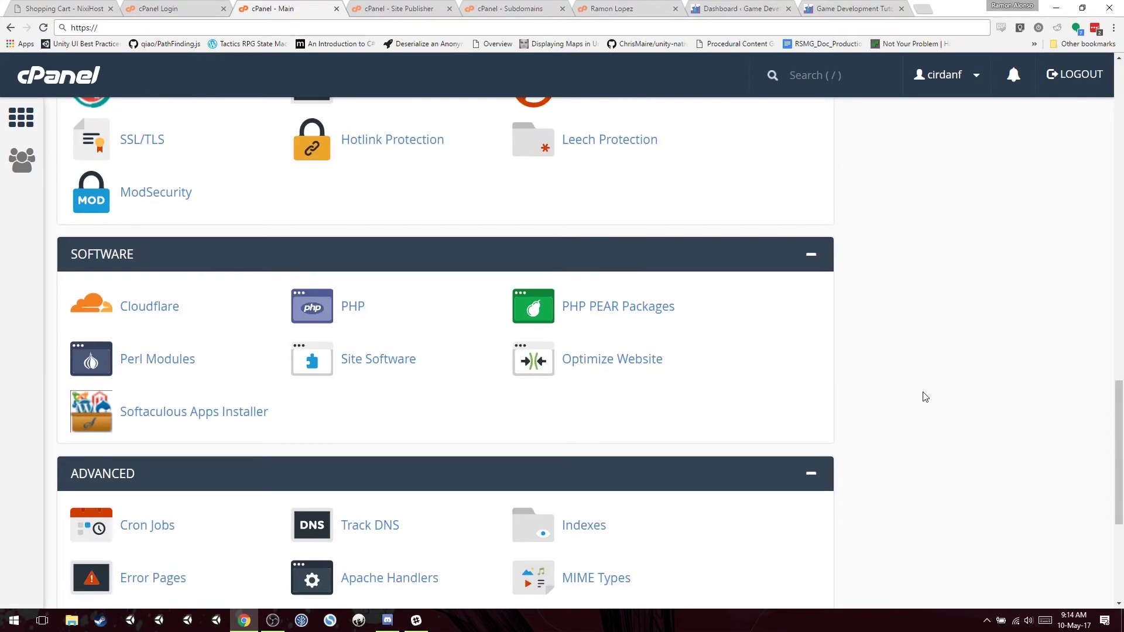
pyautogui.scroll(-2, 923, 395)
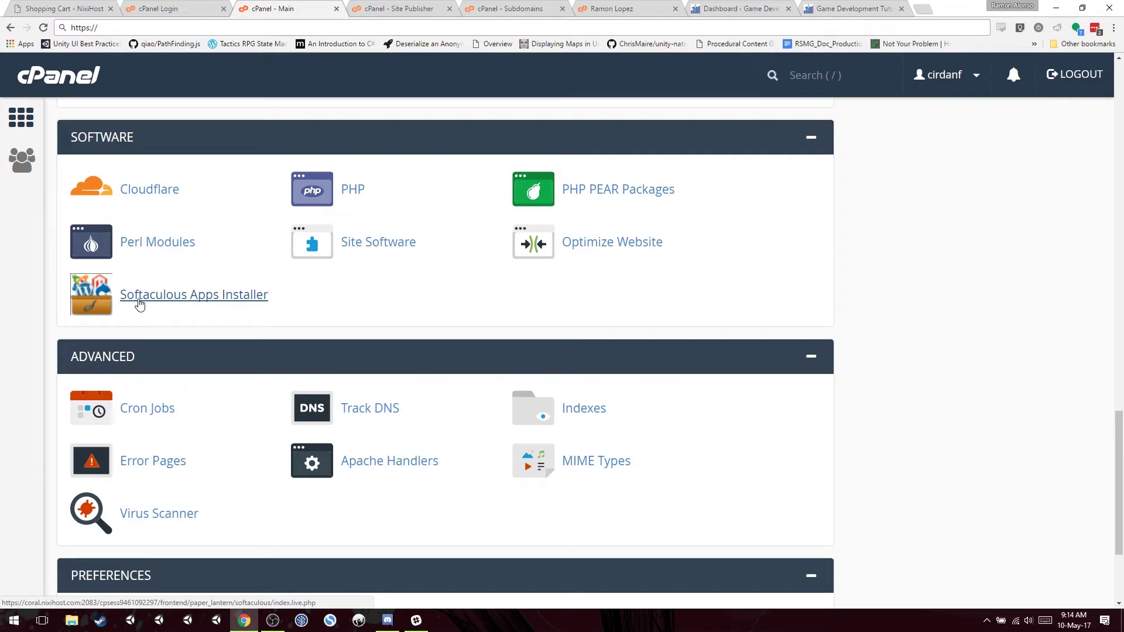
pyautogui.click(186, 304)
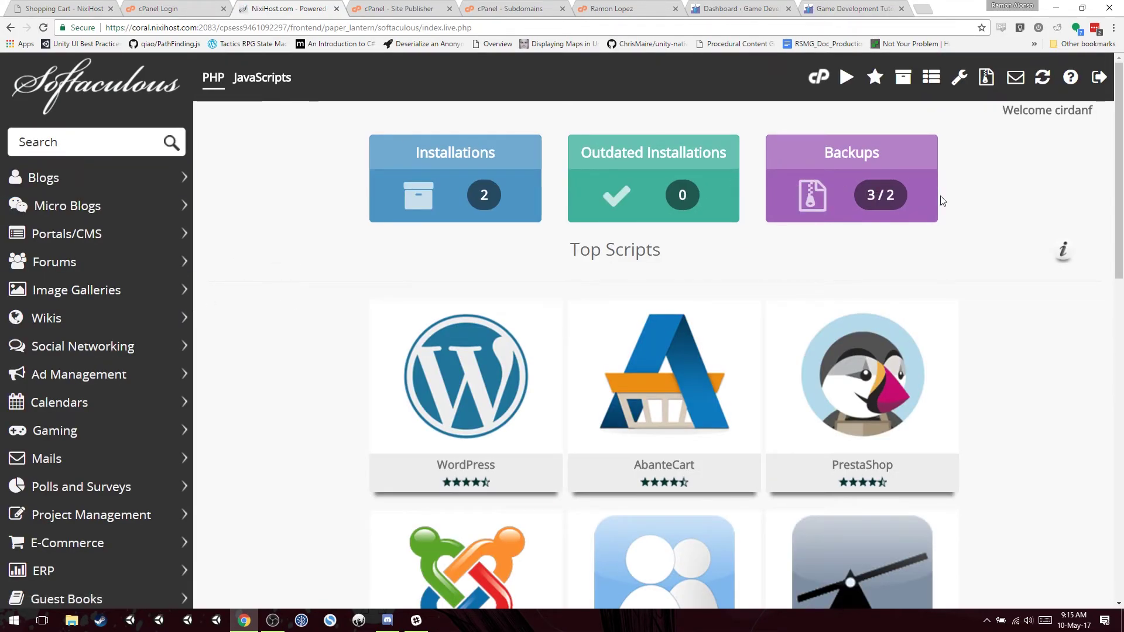
# - Scroll back up to Top Scripts and bring up Install on the WordPress tile
pyautogui.scroll(-3, 272, 402)
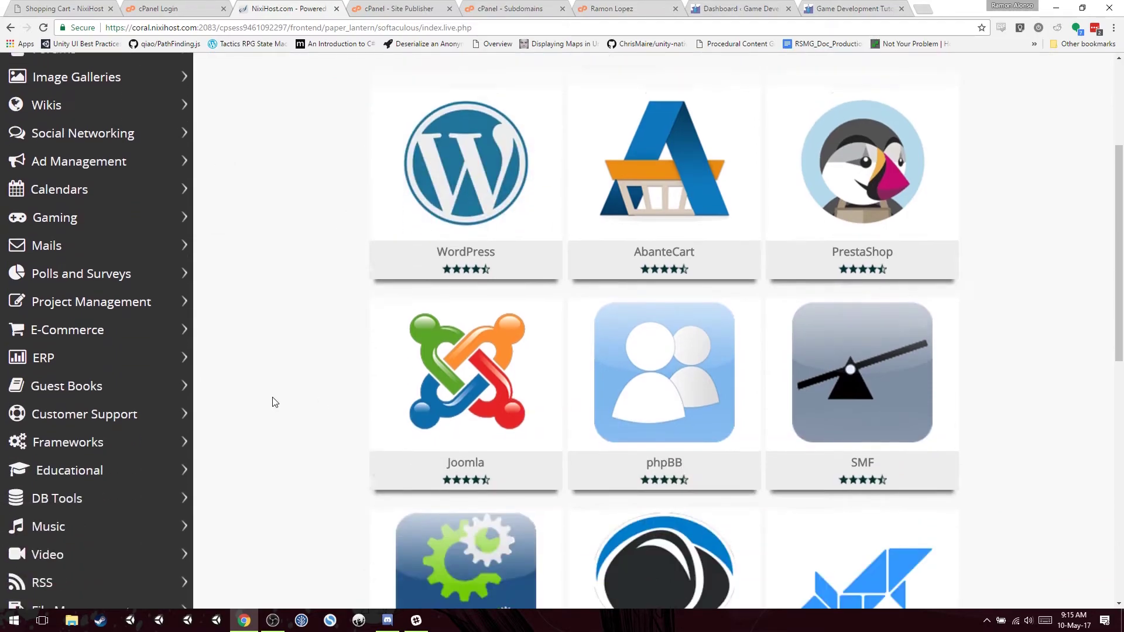
pyautogui.scroll(-7, 272, 402)
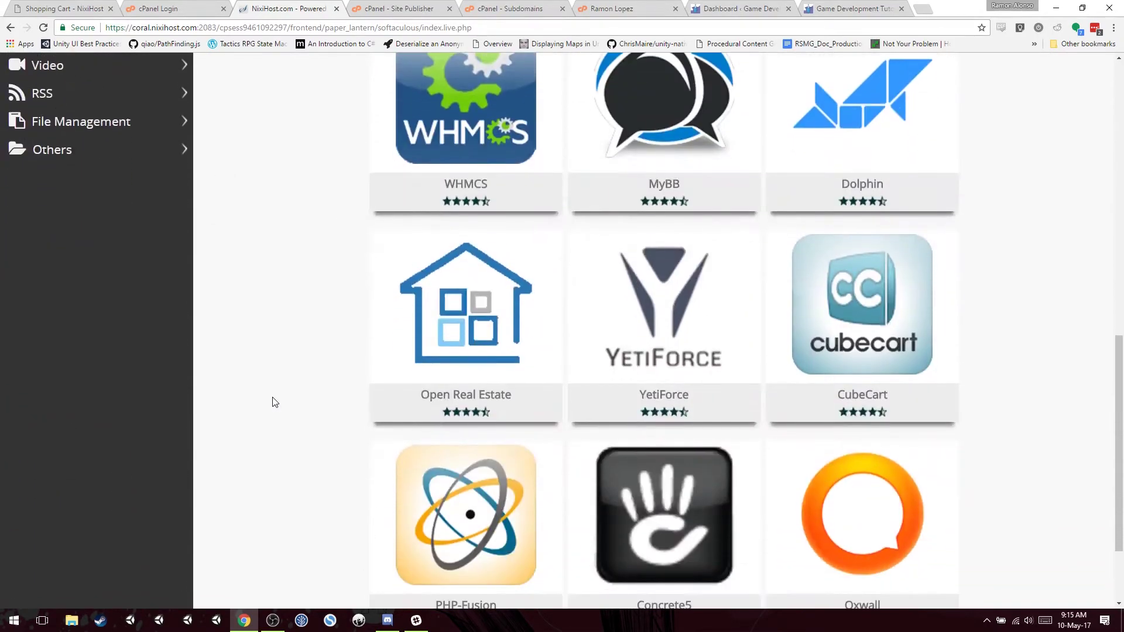
pyautogui.scroll(-3, 272, 401)
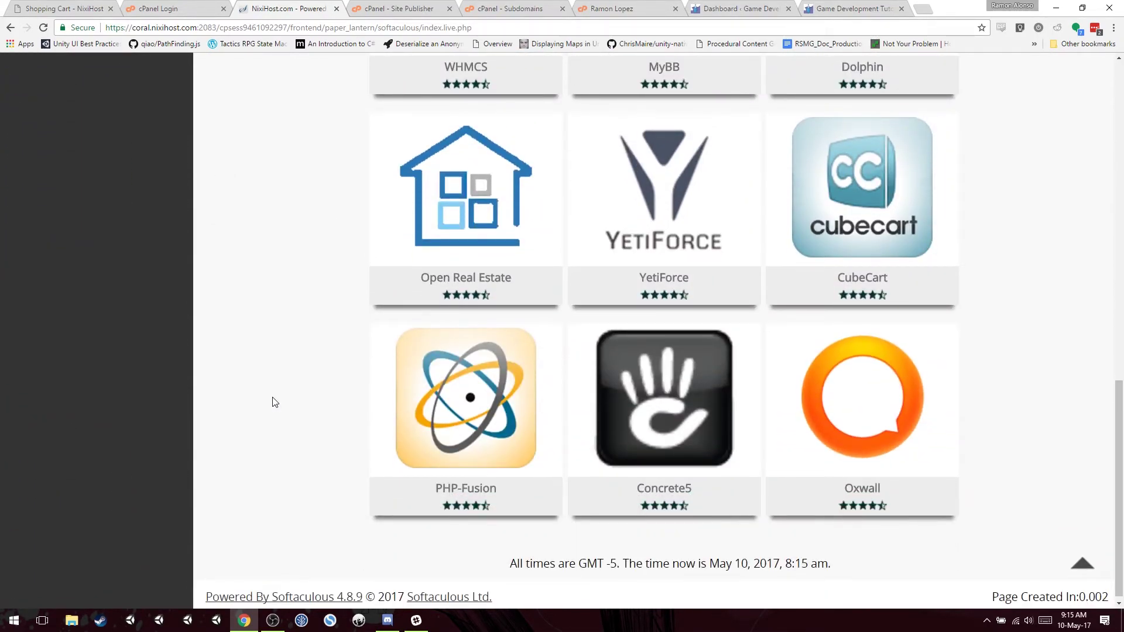
pyautogui.scroll(9, 273, 401)
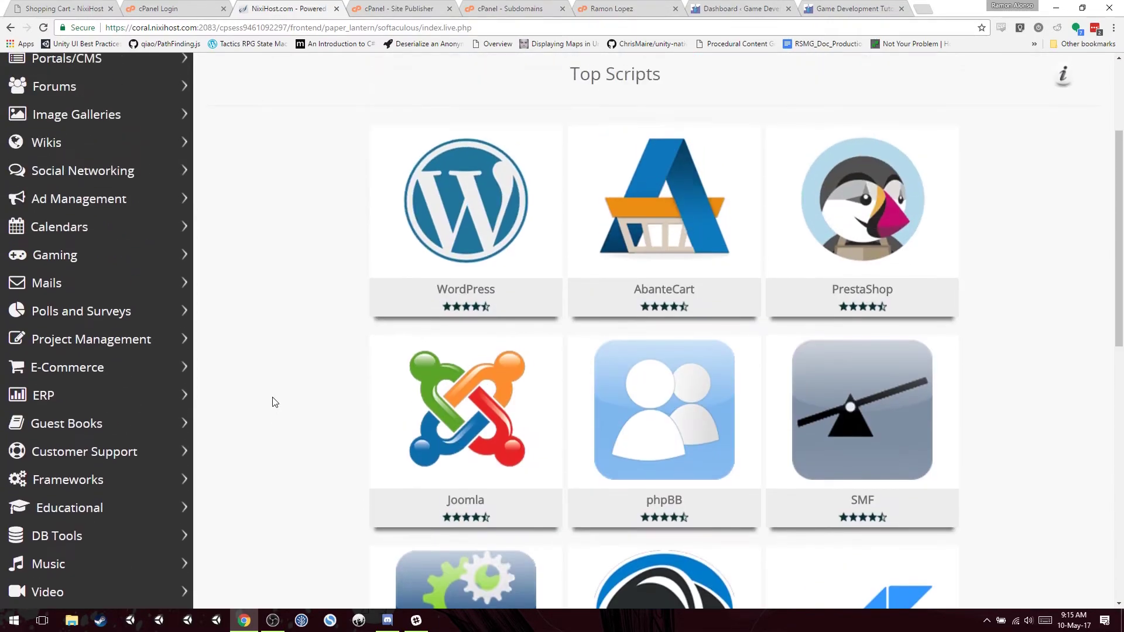
pyautogui.scroll(3, 273, 401)
pyautogui.moveTo(479, 377)
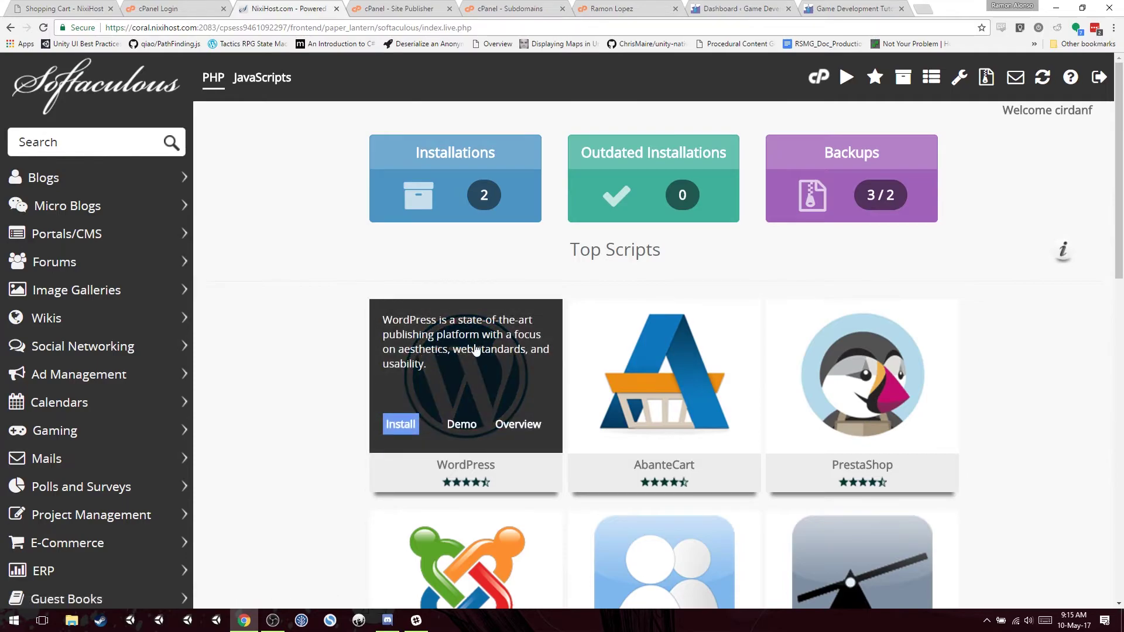
# - Start a WordPress install on ramondev.net and delete 'wp' from In Directory
pyautogui.click(396, 428)
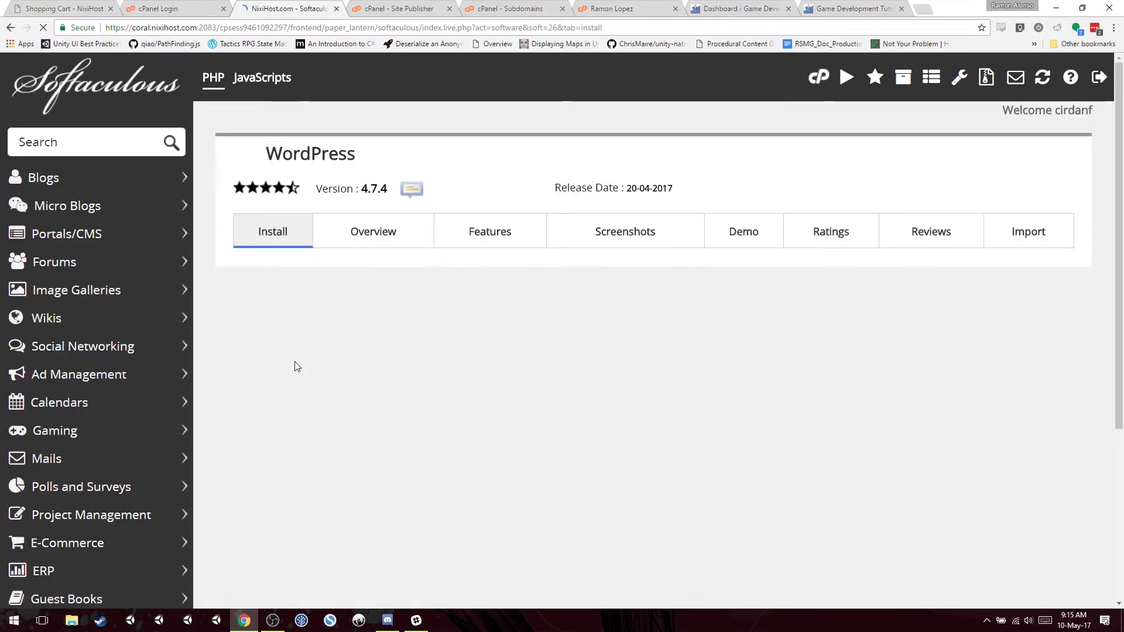
pyautogui.scroll(-2, 476, 404)
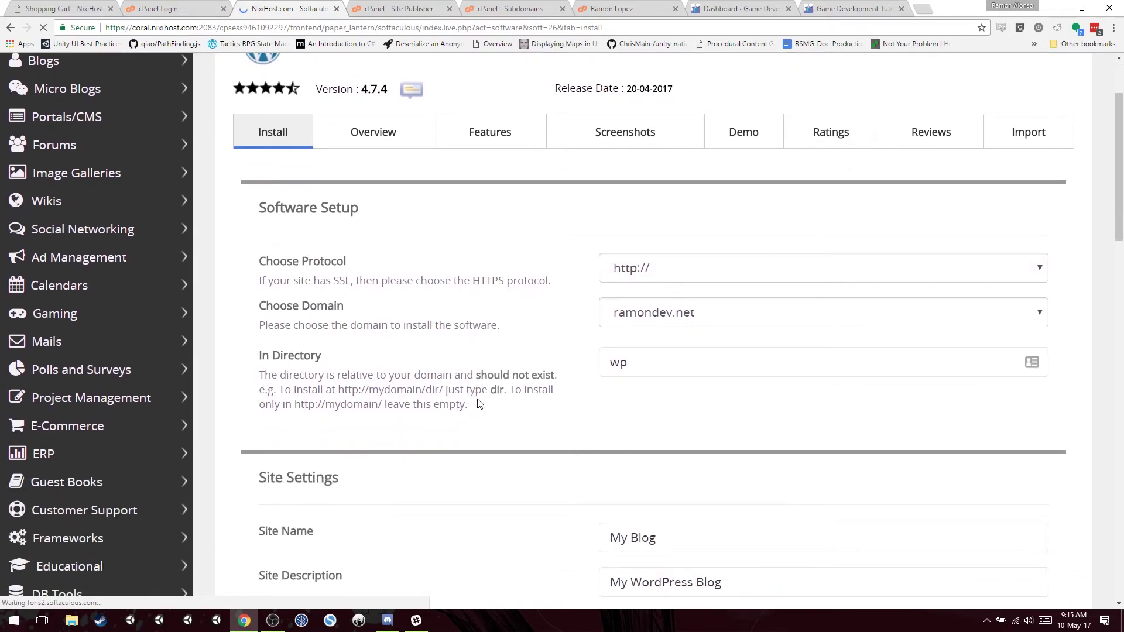
pyautogui.scroll(-1, 479, 404)
pyautogui.click(669, 256)
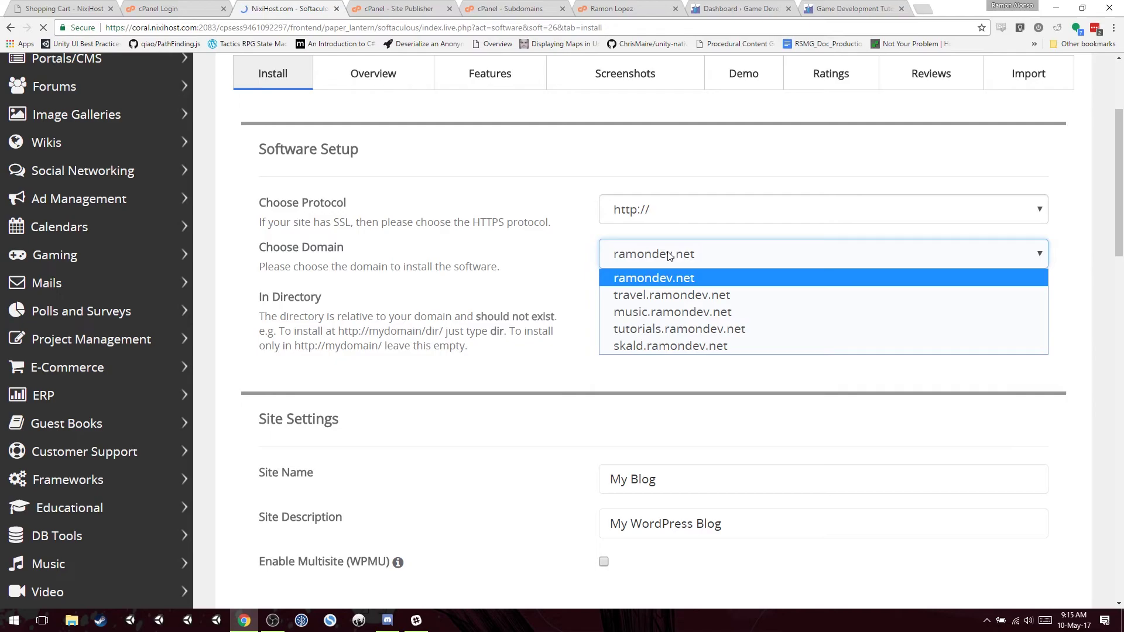
pyautogui.click(392, 258)
pyautogui.click(658, 304)
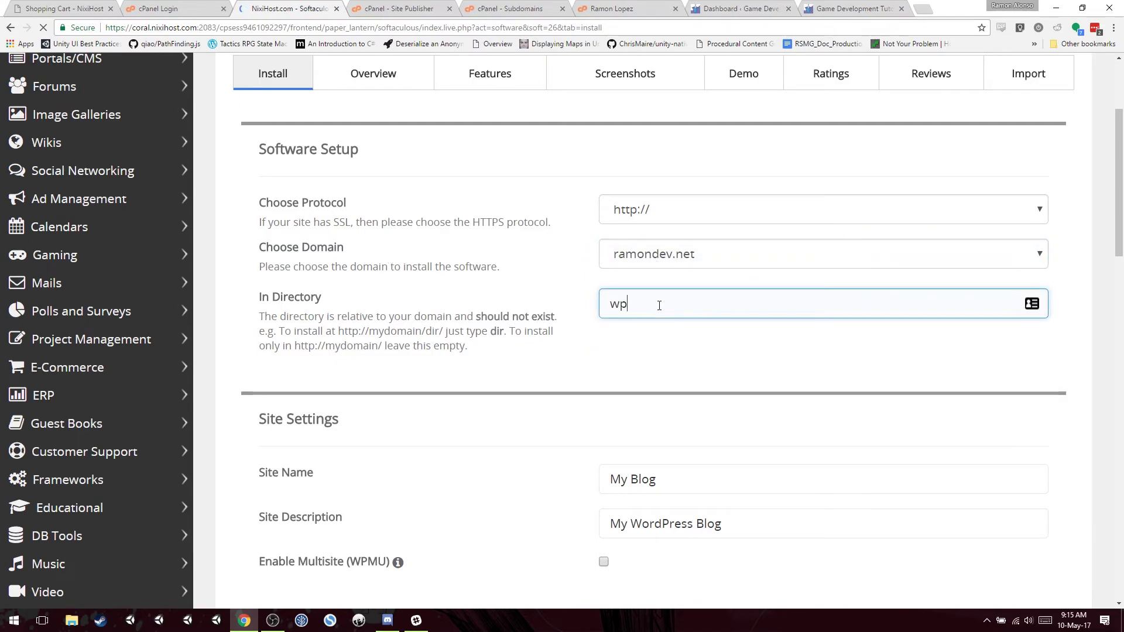
pyautogui.press('BackSpace')
pyautogui.press('BackSpace')
pyautogui.click(413, 327)
# - Glance at the tutorials site, Site Publisher and Subdomains tabs, then return to the form
pyautogui.click(843, 9)
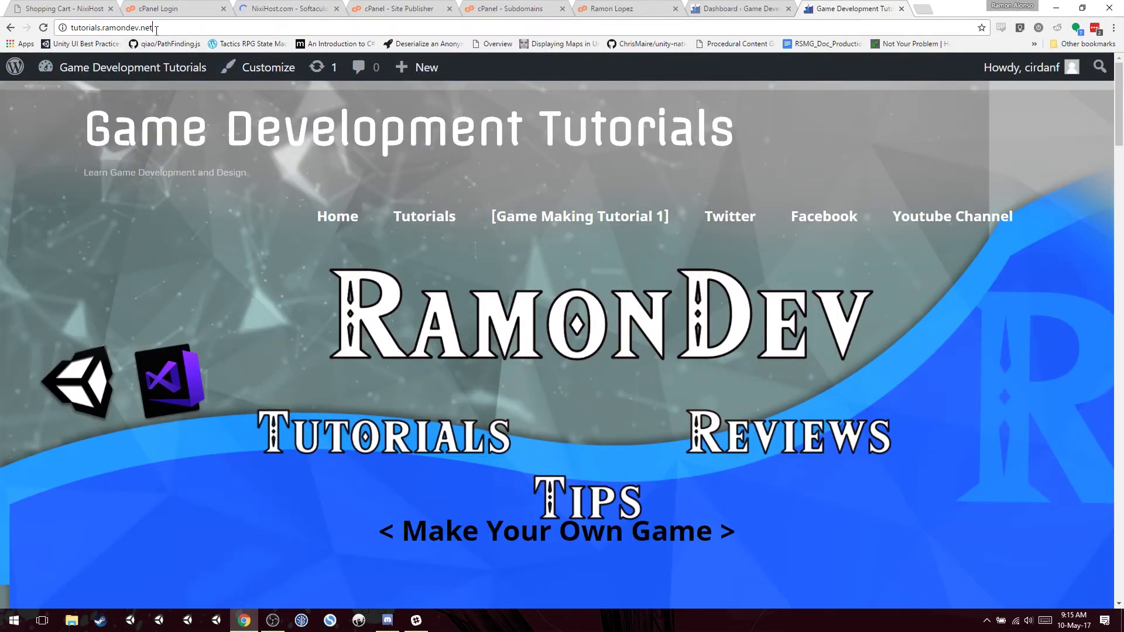
pyautogui.click(375, 8)
pyautogui.click(515, 8)
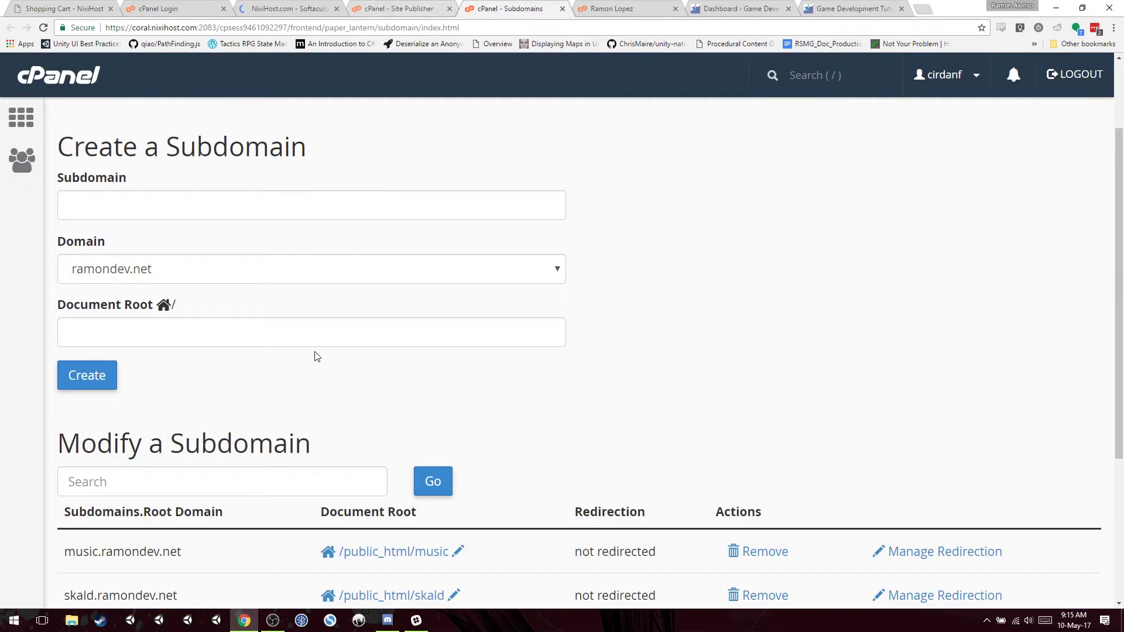
pyautogui.click(274, 9)
# - Keep admin as the admin username and fill in the admin password and admin e-mail
pyautogui.scroll(-3, 248, 379)
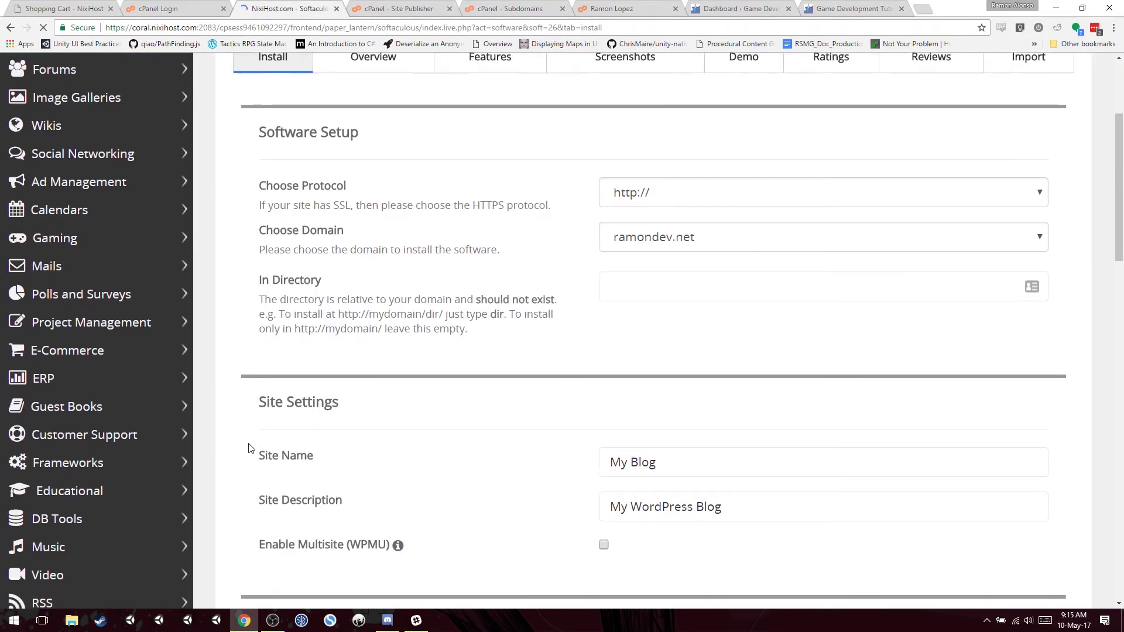
pyautogui.scroll(-2, 642, 395)
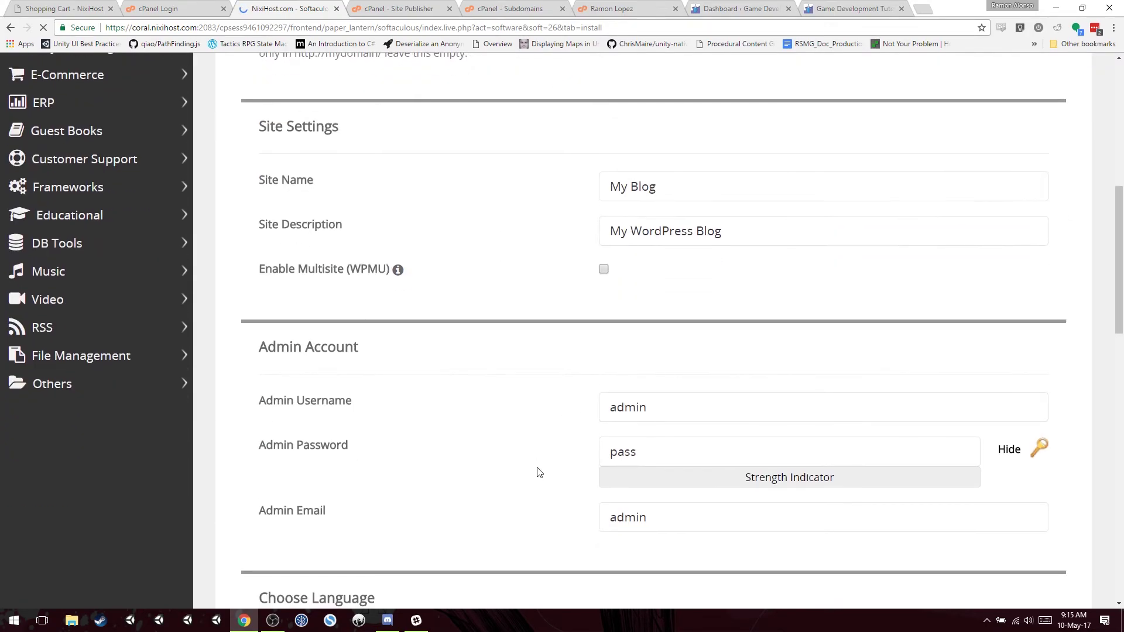
pyautogui.scroll(-2, 537, 471)
pyautogui.scroll(-1, 472, 480)
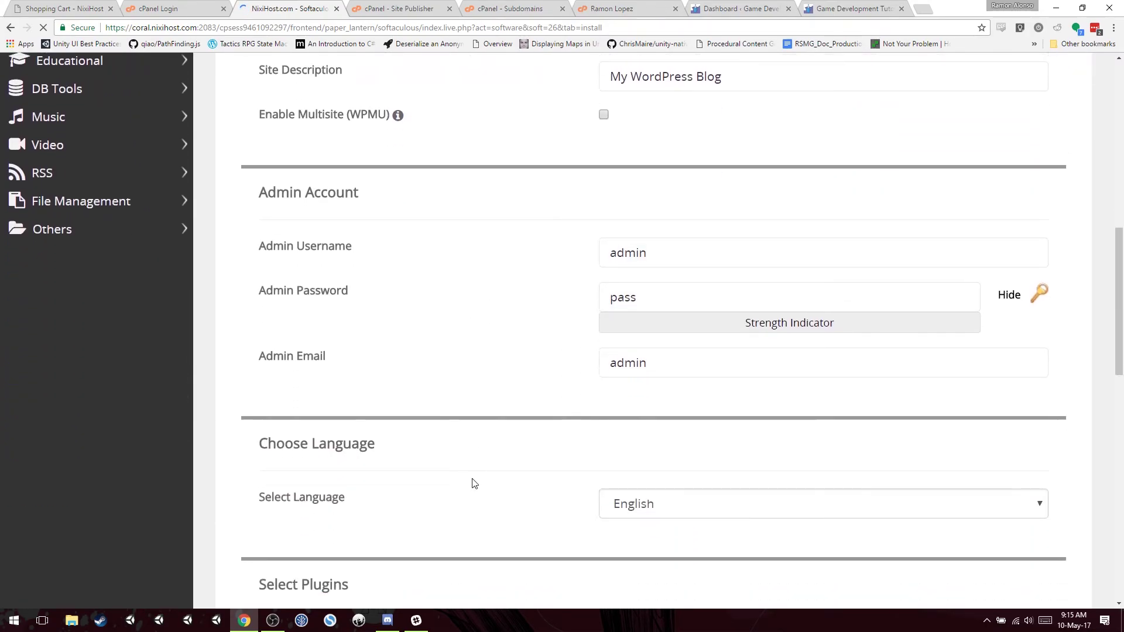
pyautogui.moveTo(646, 233); pyautogui.dragTo(587, 235)
pyautogui.click(377, 268)
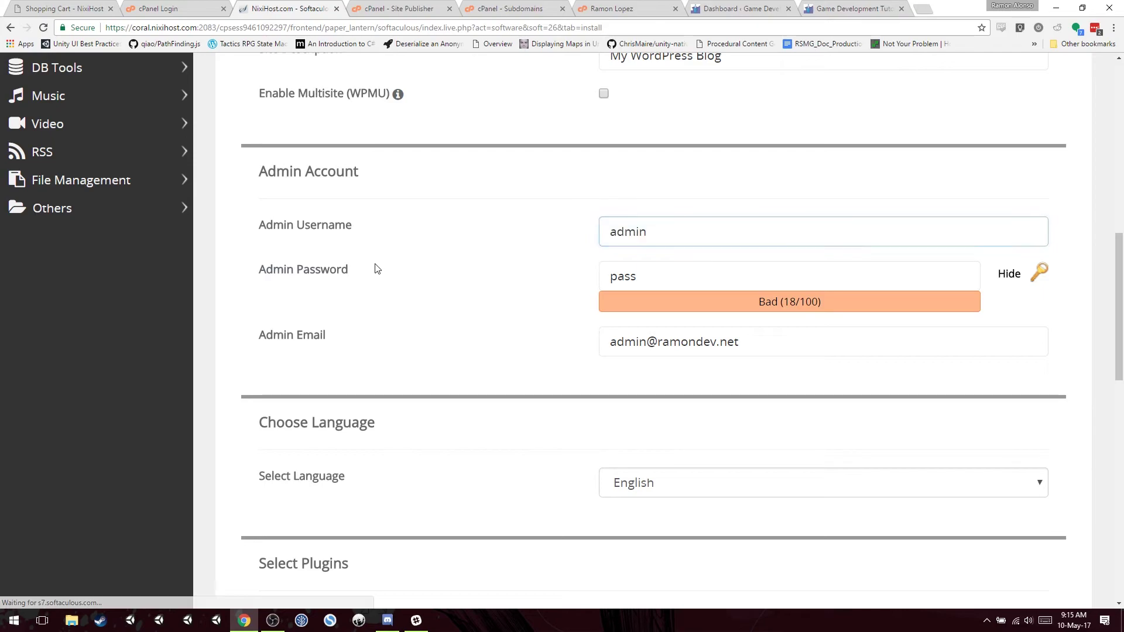
pyautogui.click(661, 288)
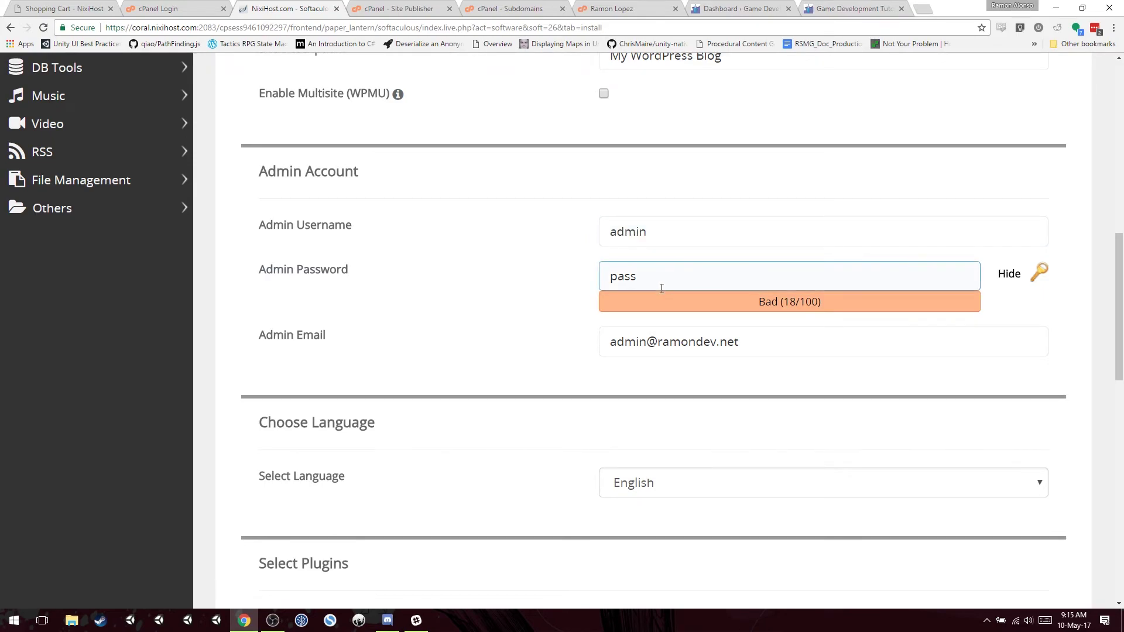
pyautogui.click(637, 341)
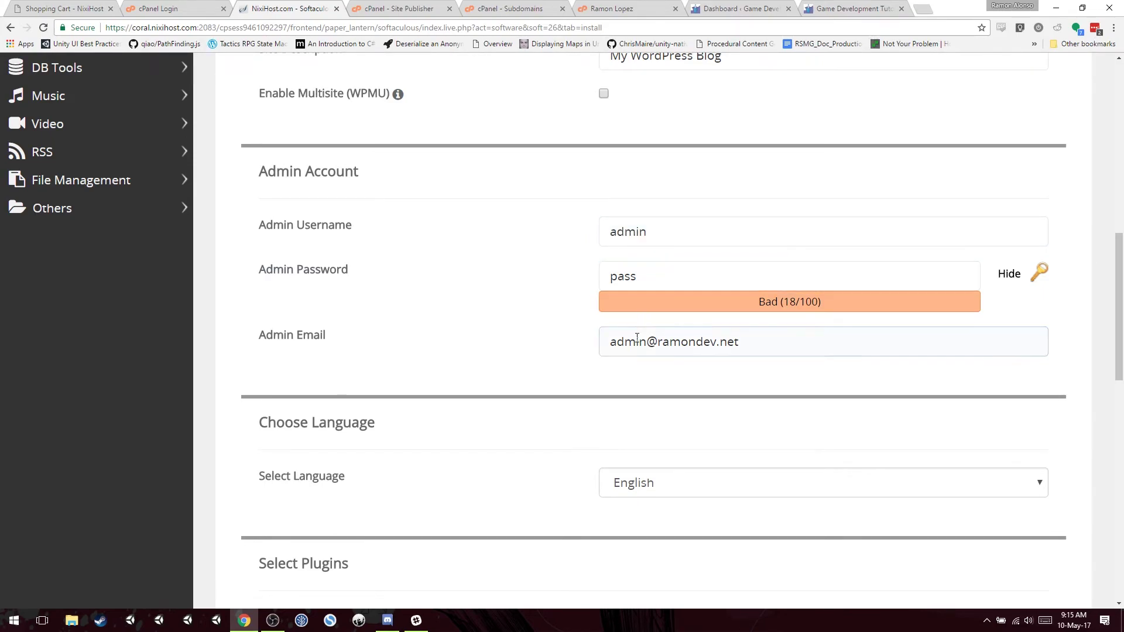
pyautogui.click(479, 347)
# - Scroll through the rest of the form to review the optional Select Theme choices
pyautogui.scroll(-2, 489, 484)
pyautogui.scroll(-5, 488, 484)
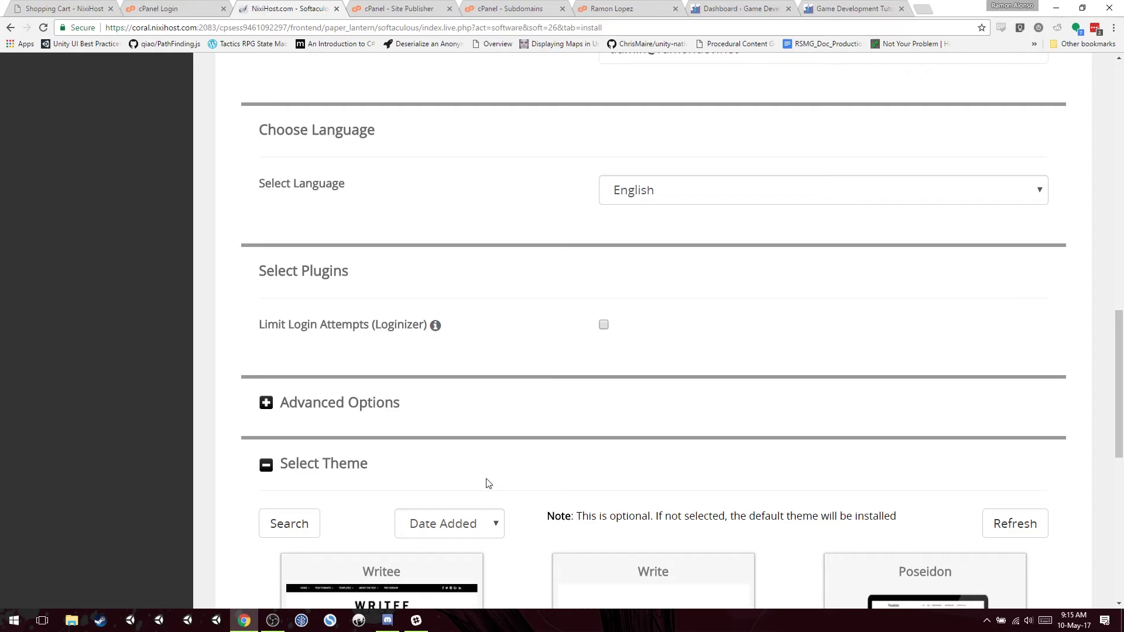
pyautogui.scroll(-6, 206, 433)
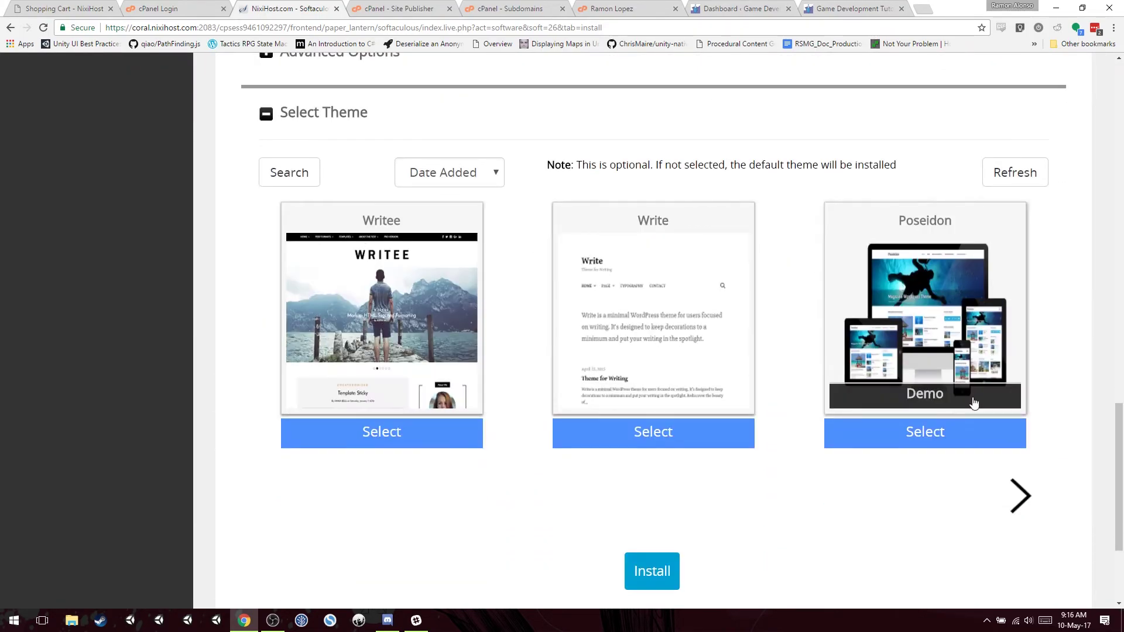
pyautogui.scroll(-3, 851, 508)
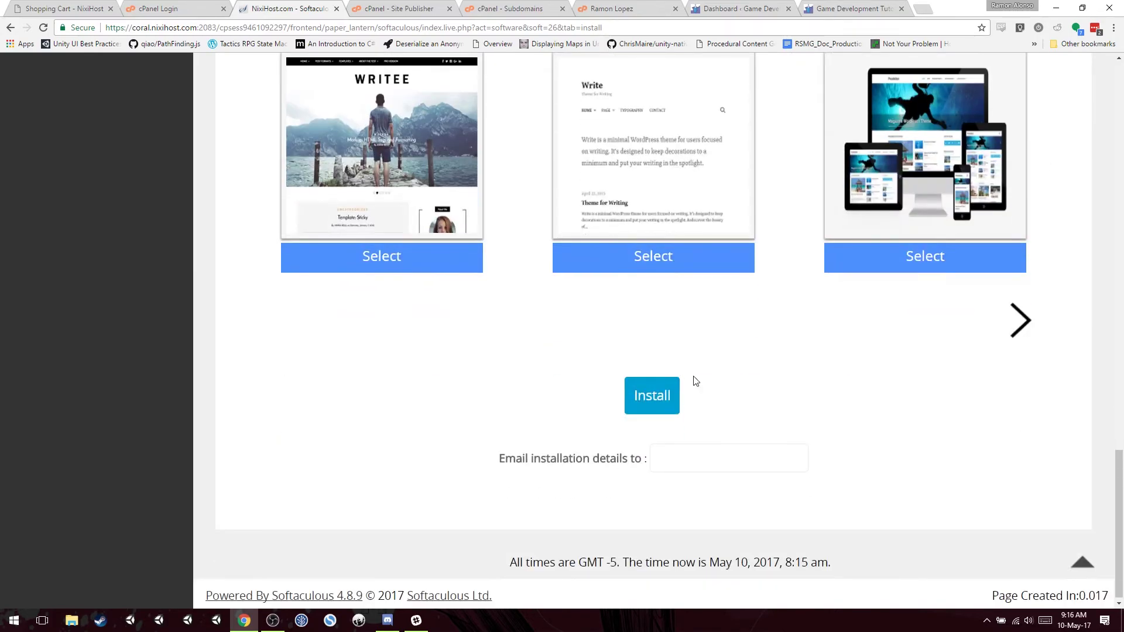
pyautogui.scroll(1, 667, 404)
pyautogui.scroll(1, 670, 415)
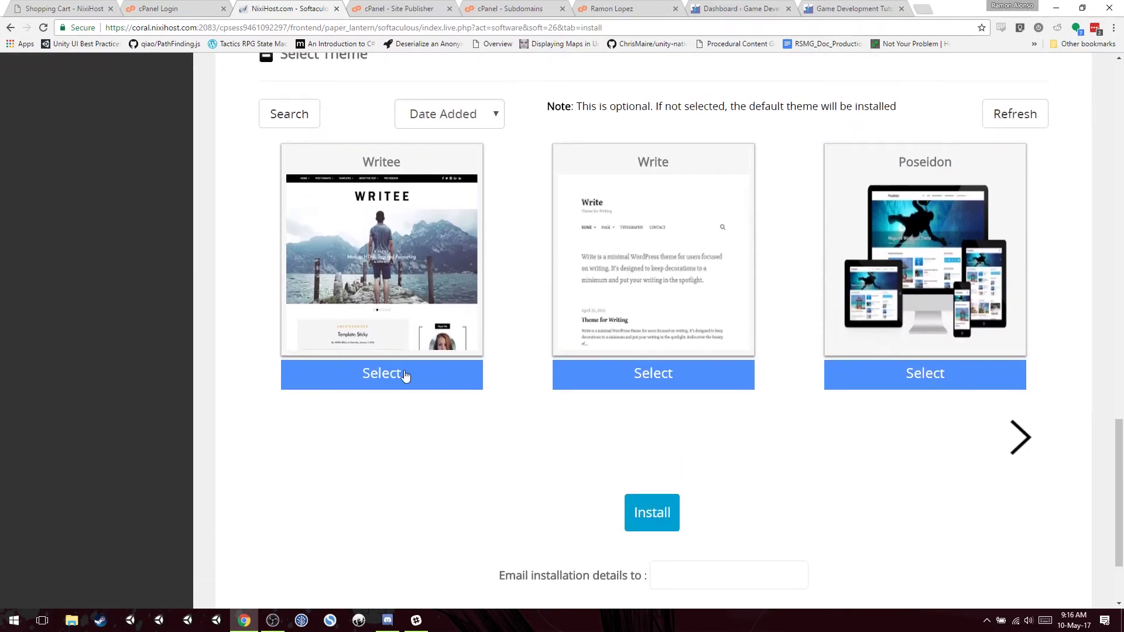
# - On the Game Development Tutorials site, load tutorials.ramondev.net/wp-login.php
pyautogui.click(870, 8)
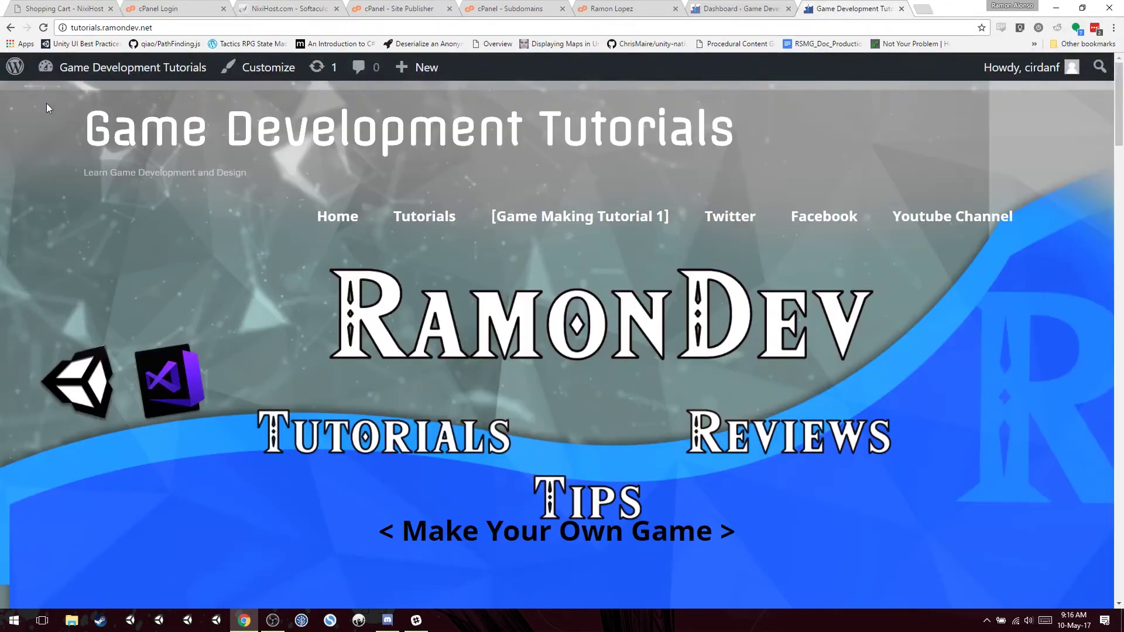
pyautogui.moveTo(99, 72)
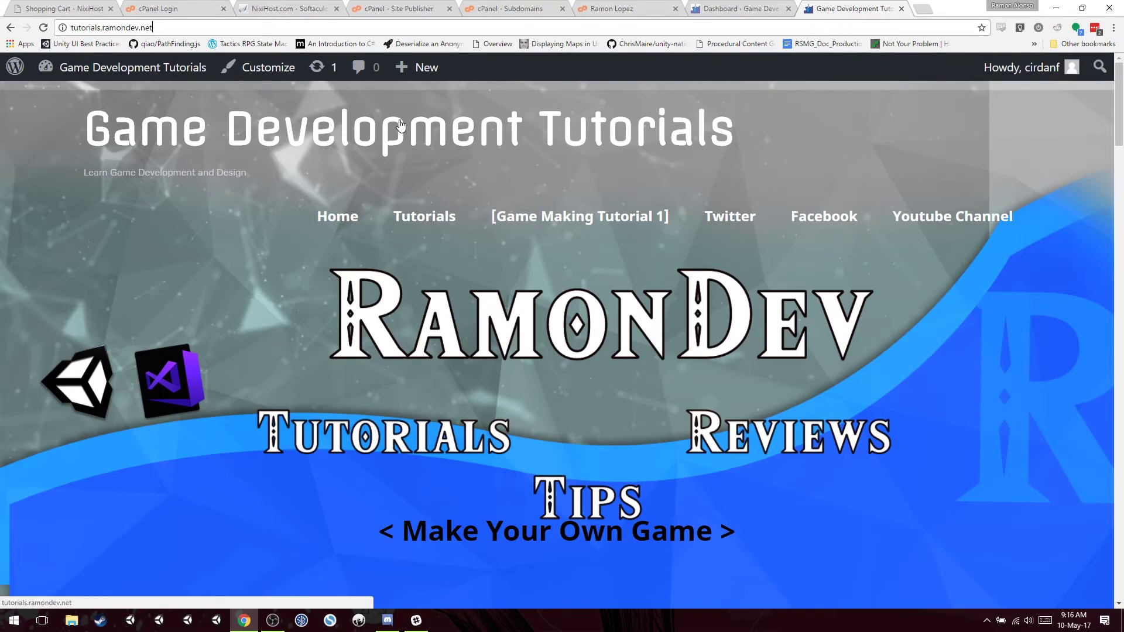
pyautogui.hotkey('ctrl', 'l')
pyautogui.press('End')
pyautogui.write('/')
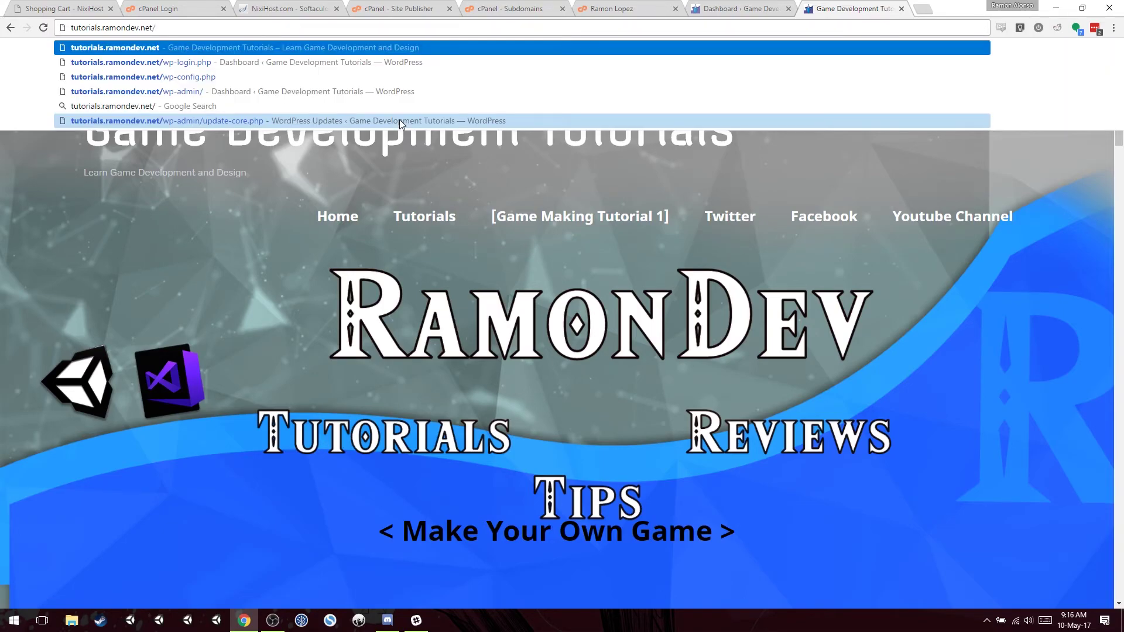
pyautogui.write('wp')
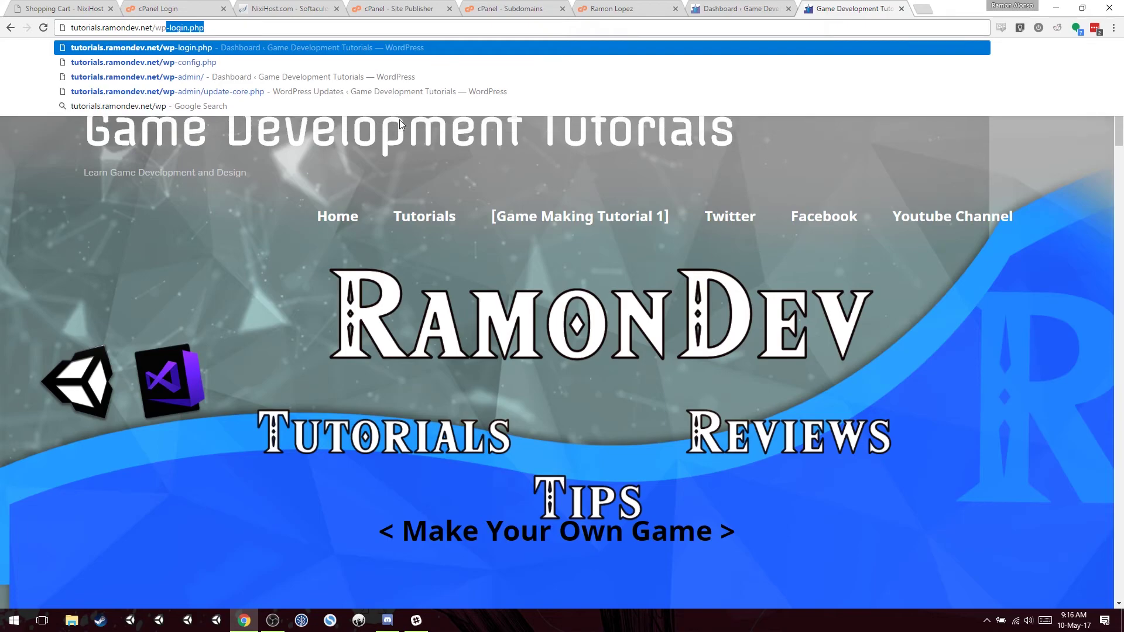
pyautogui.click(233, 27)
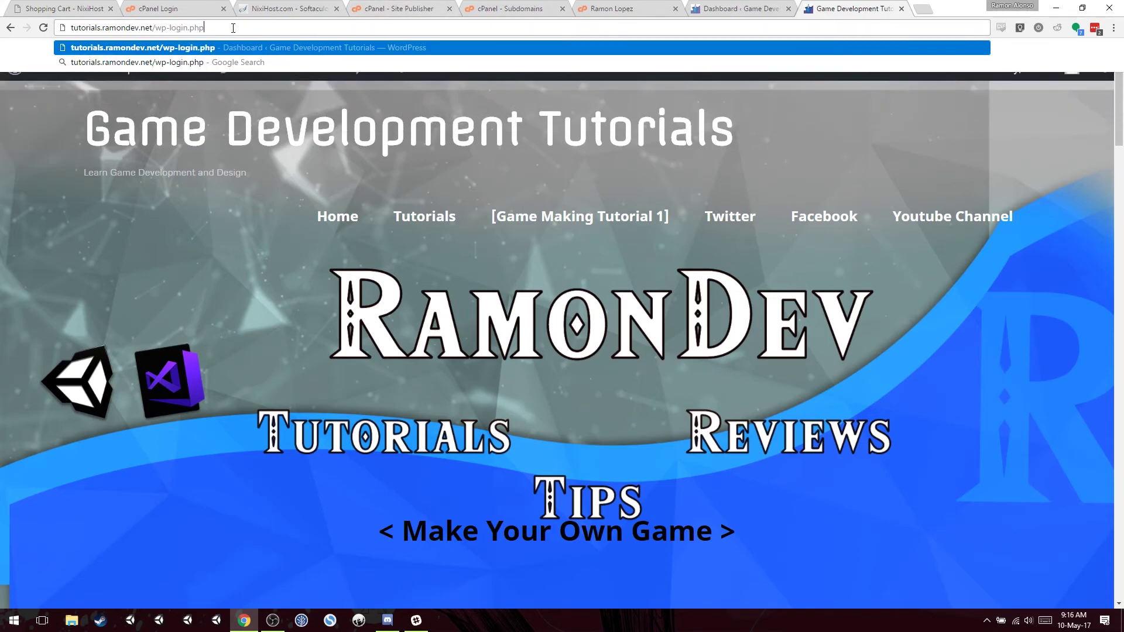
pyautogui.press('Return')
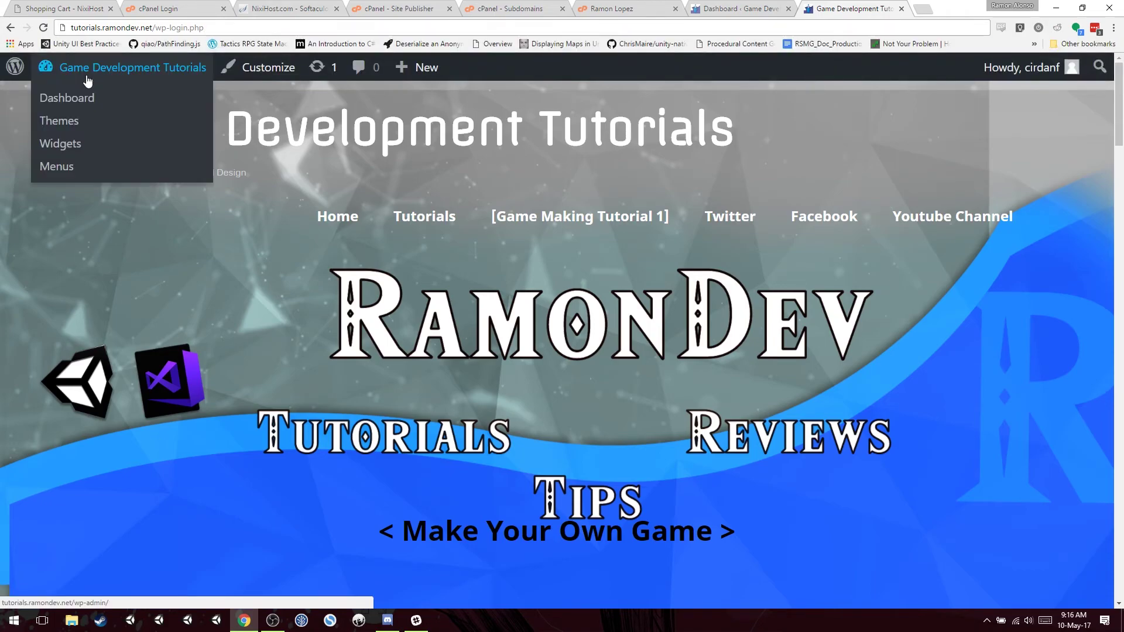
# - Open the Dashboard (15 posts, 1 page, 7 comments) and start a new post via Posts > Add New
pyautogui.click(77, 101)
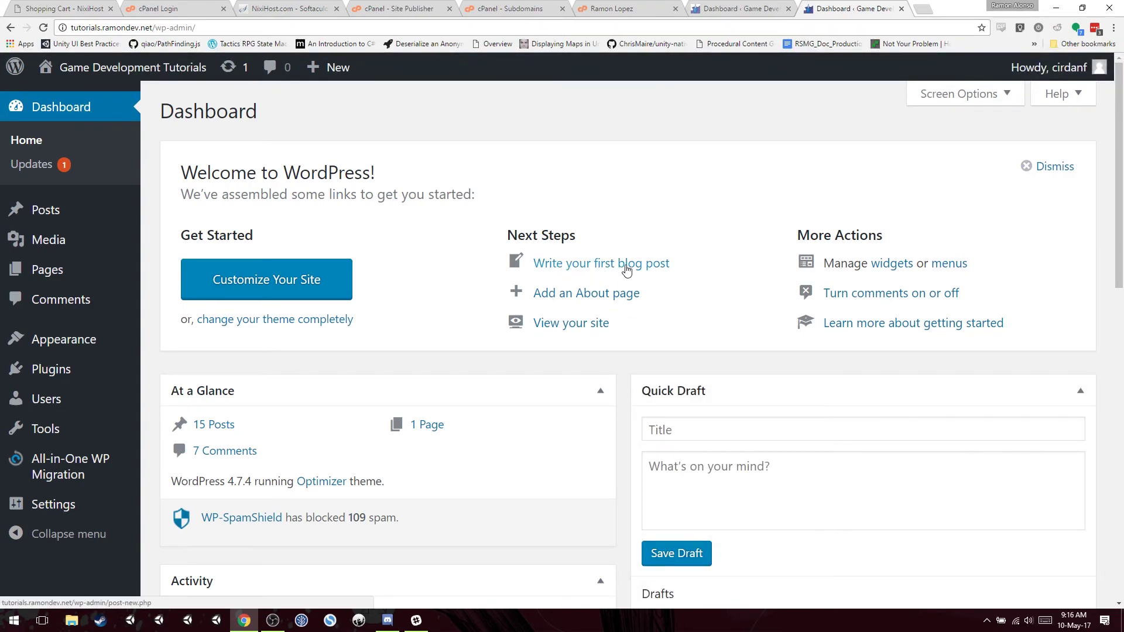
pyautogui.scroll(-1, 629, 293)
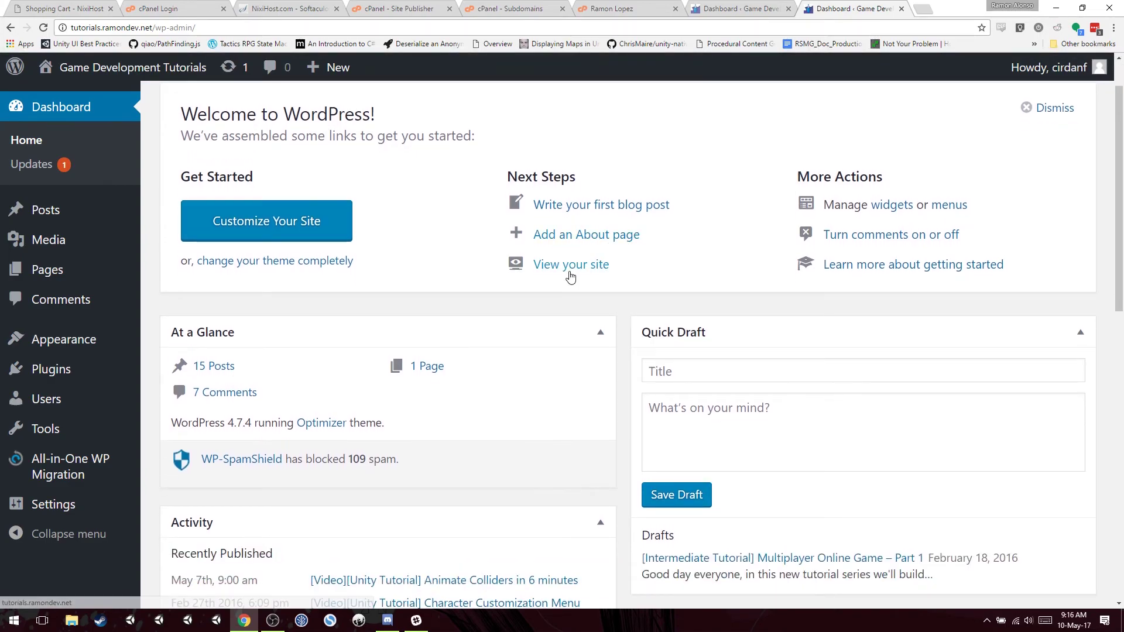
pyautogui.scroll(-2, 555, 276)
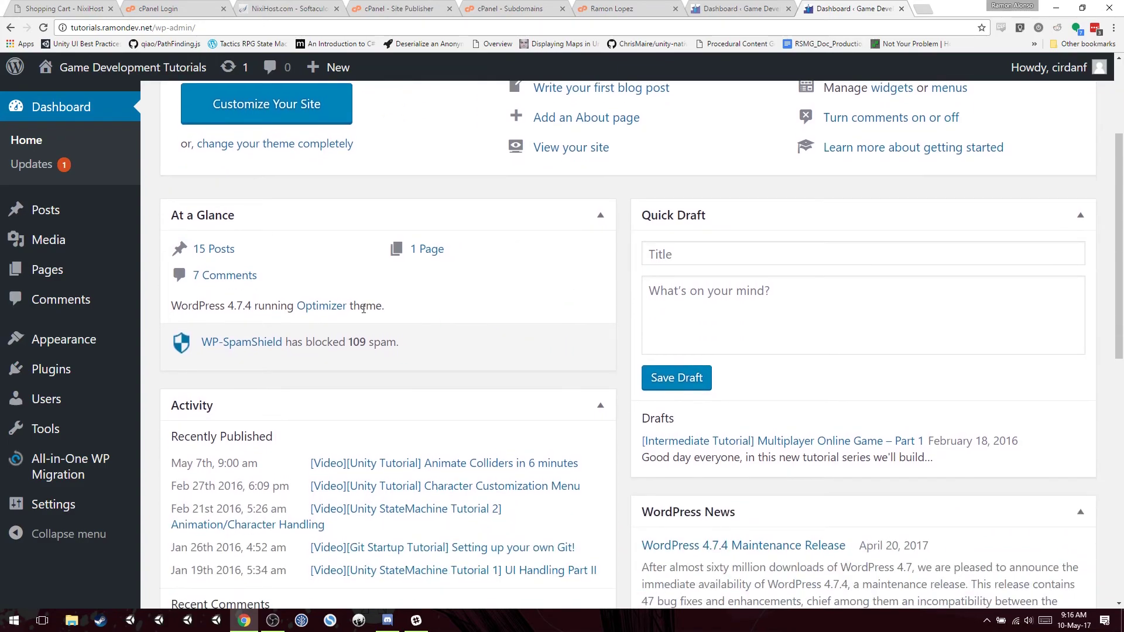
pyautogui.moveTo(18, 216)
pyautogui.moveTo(71, 217)
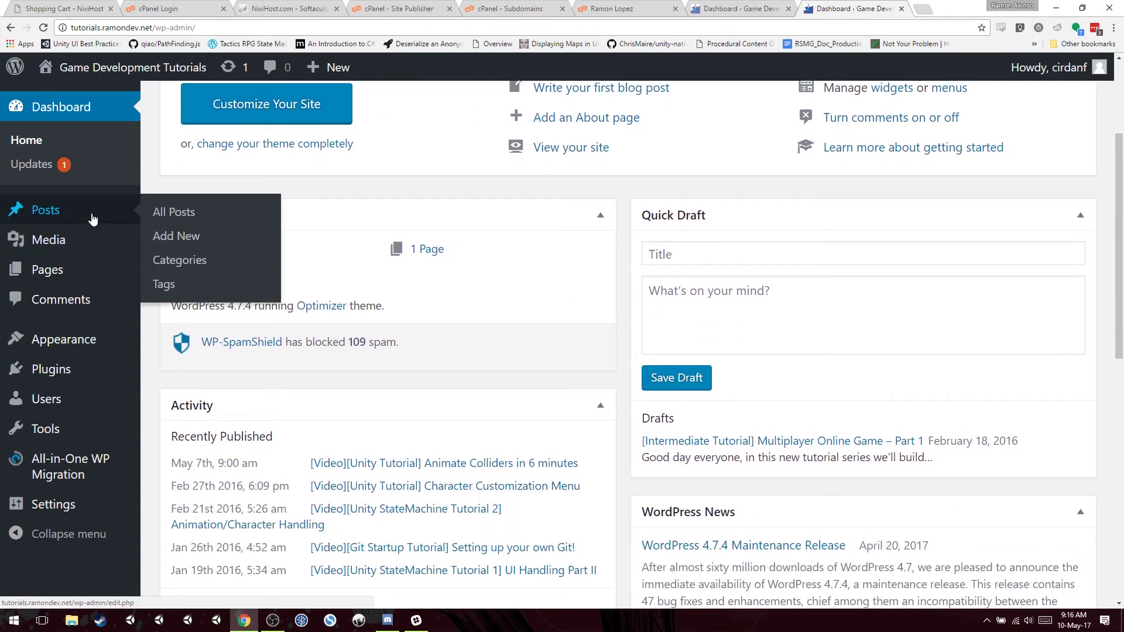
pyautogui.click(175, 237)
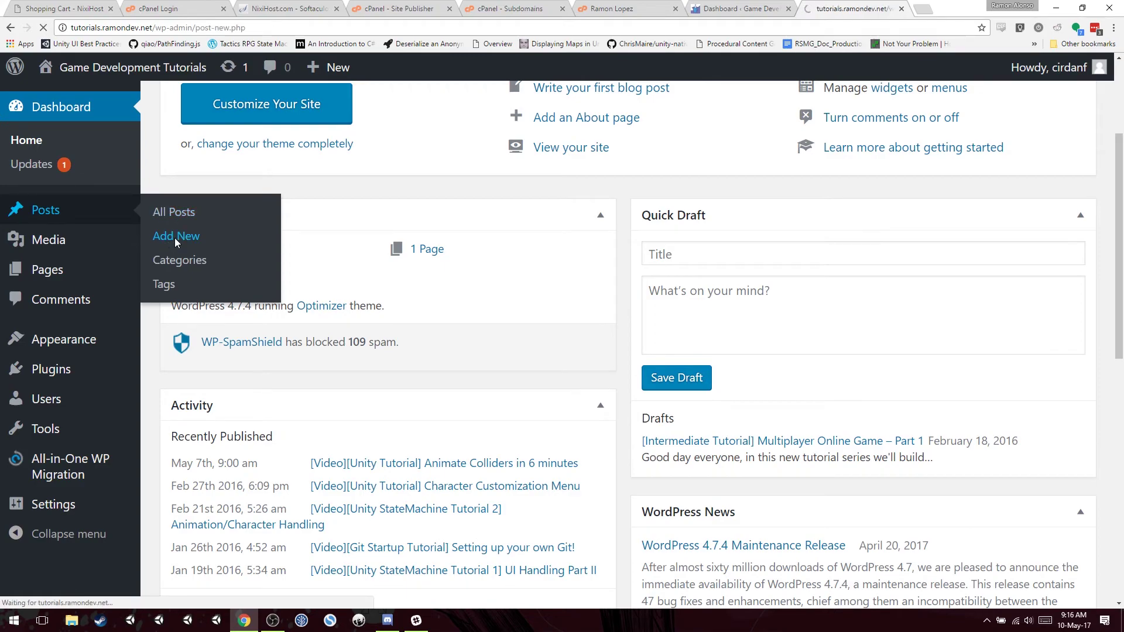